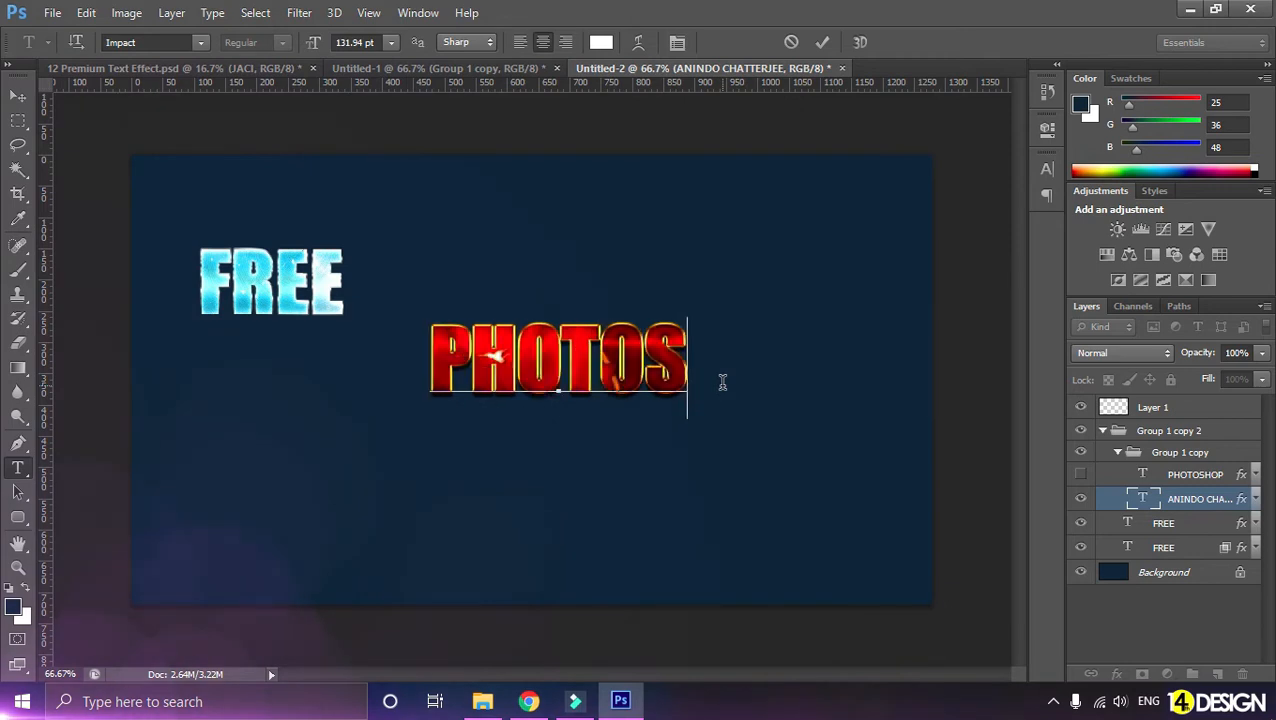
Commit the text edit as PHOTOSHOP, show the hidden PHOTOSHOP layer above it in Group 1 copy, and open that layer's effects
left_click(18, 95)
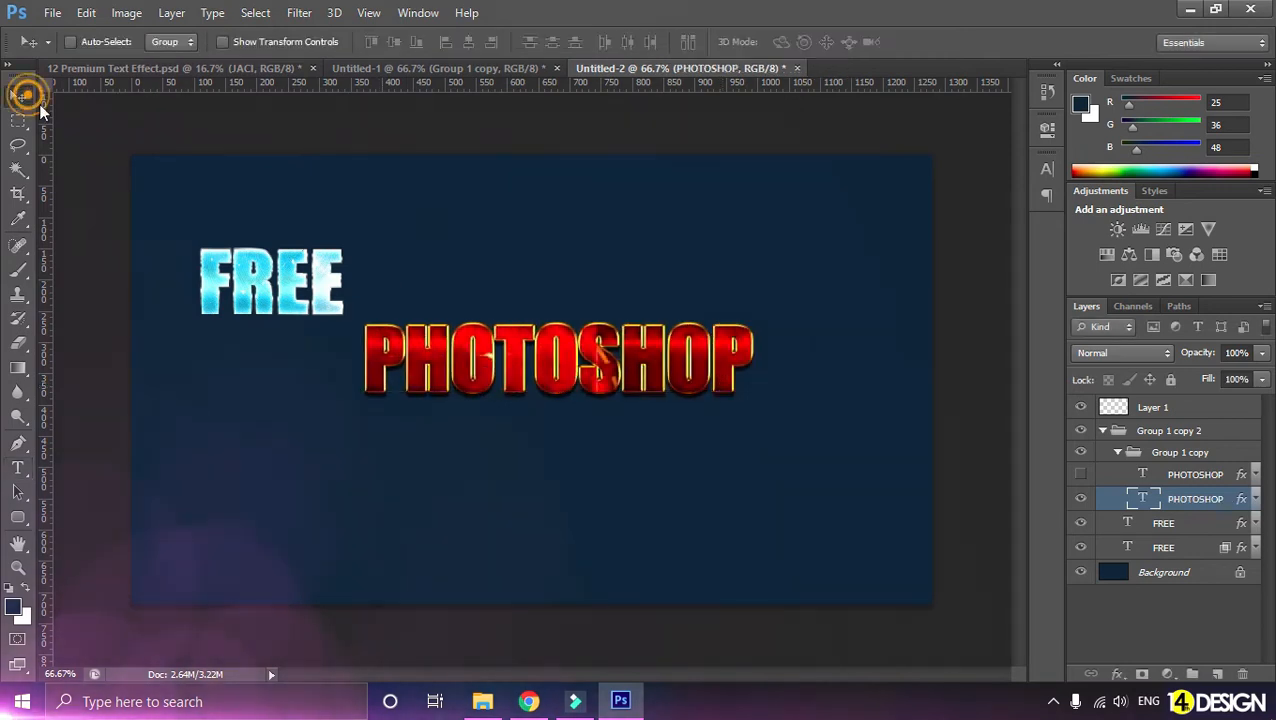
left_click(1081, 474)
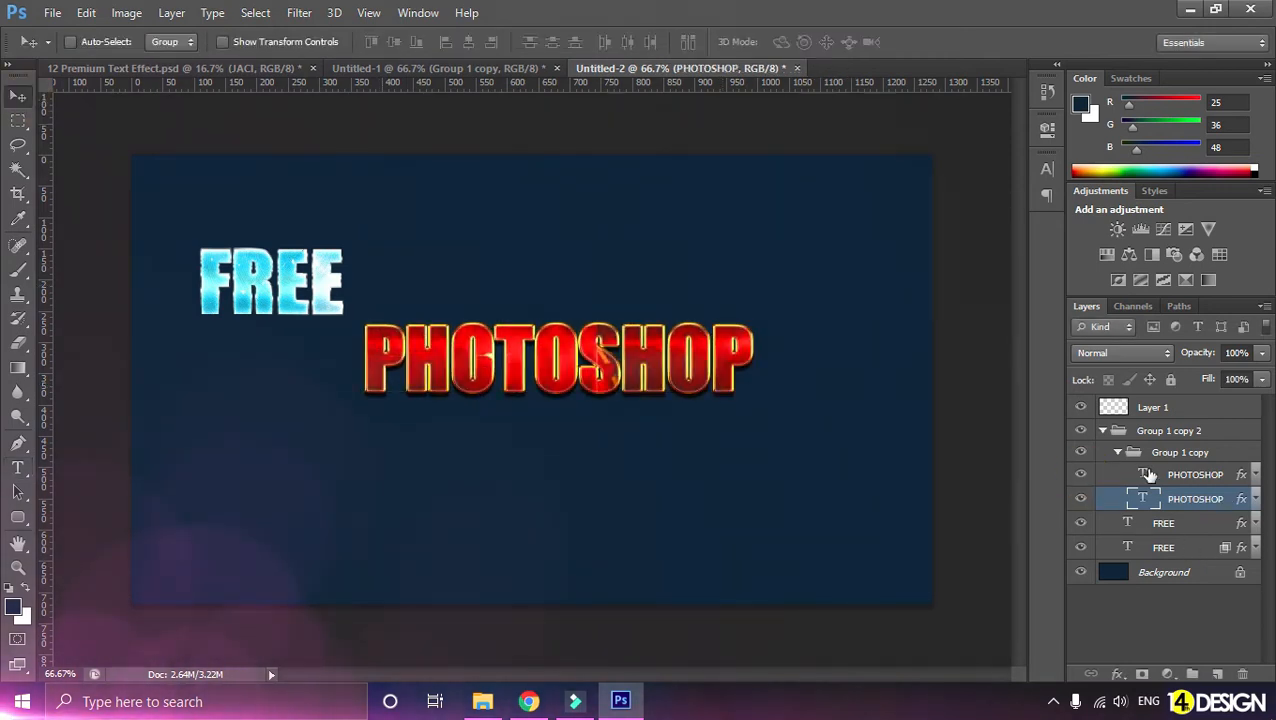
left_click(1245, 476)
double_click(1245, 476)
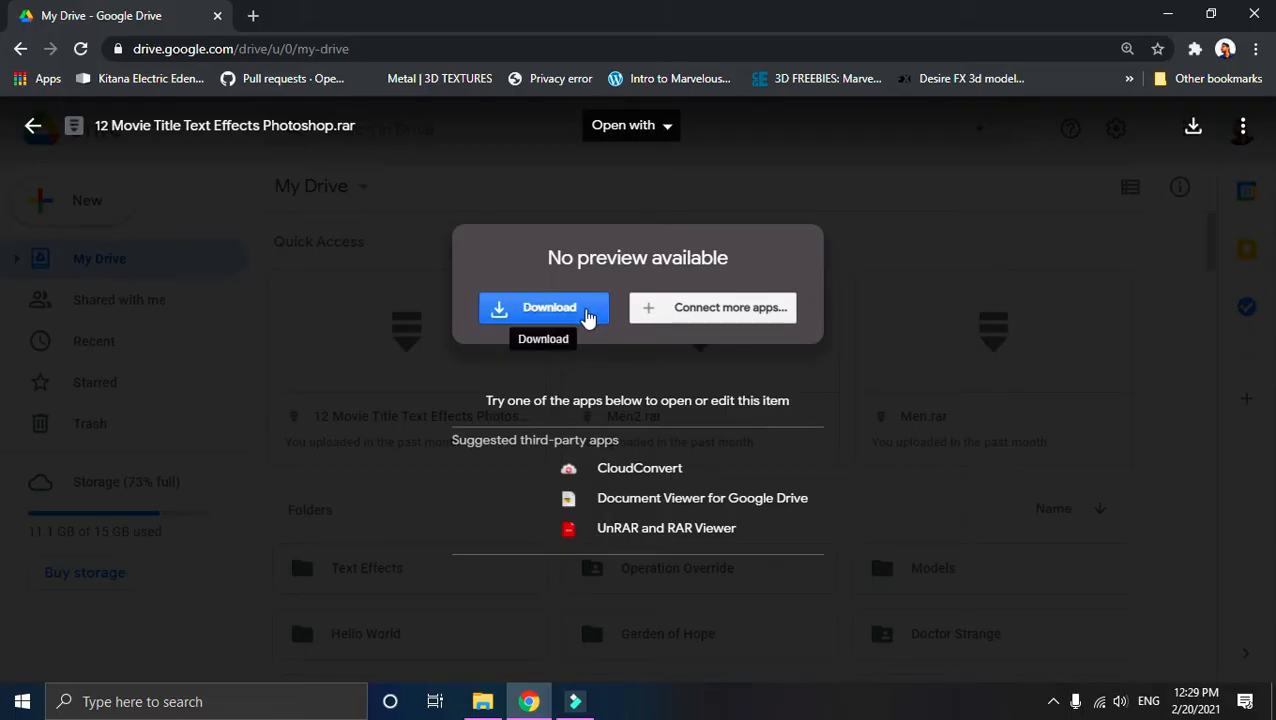
Download the archive 12 Movie Title Text Effects Photoshop.rar from Google Drive
left_click(587, 316)
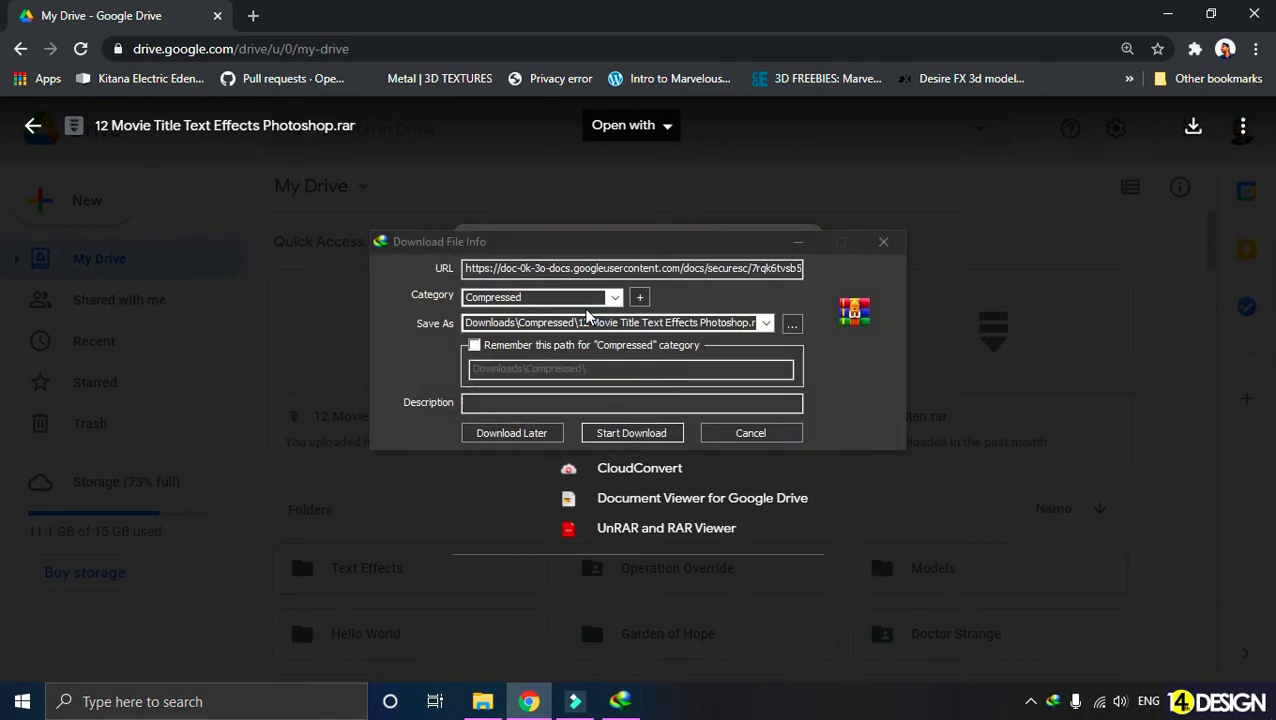
left_click(662, 433)
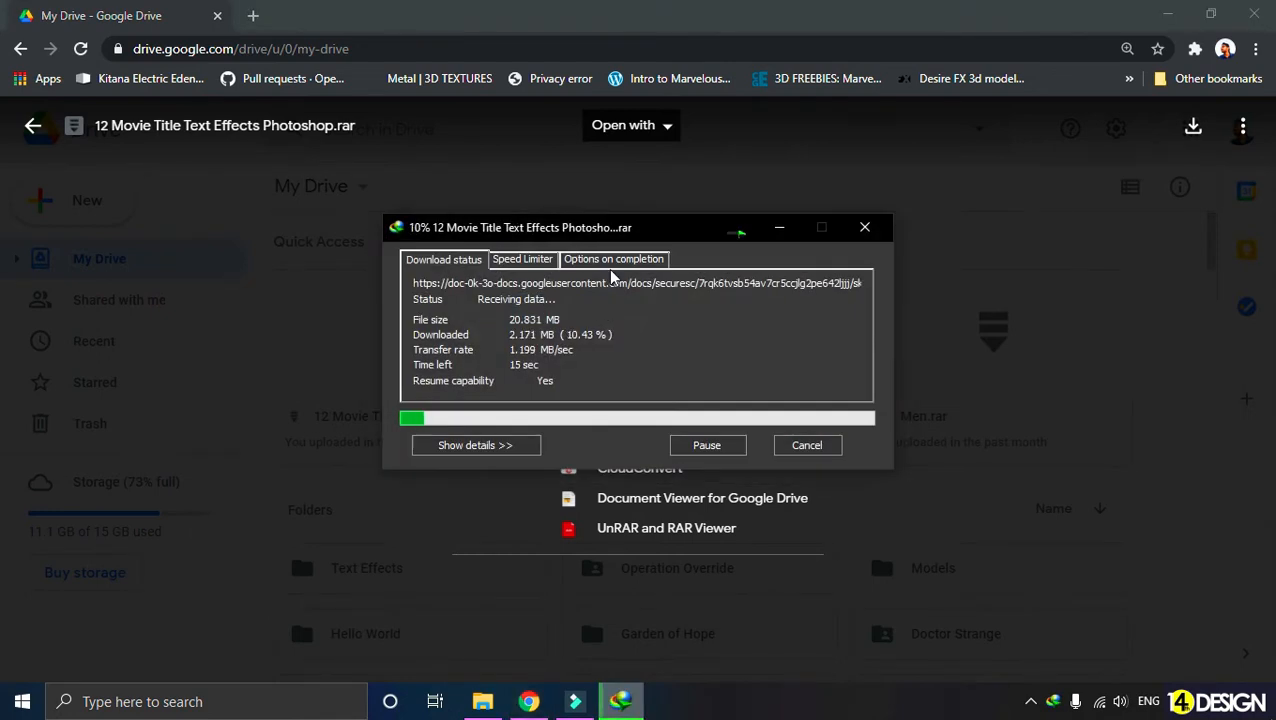
left_click(588, 259)
left_click(520, 301)
left_click(464, 262)
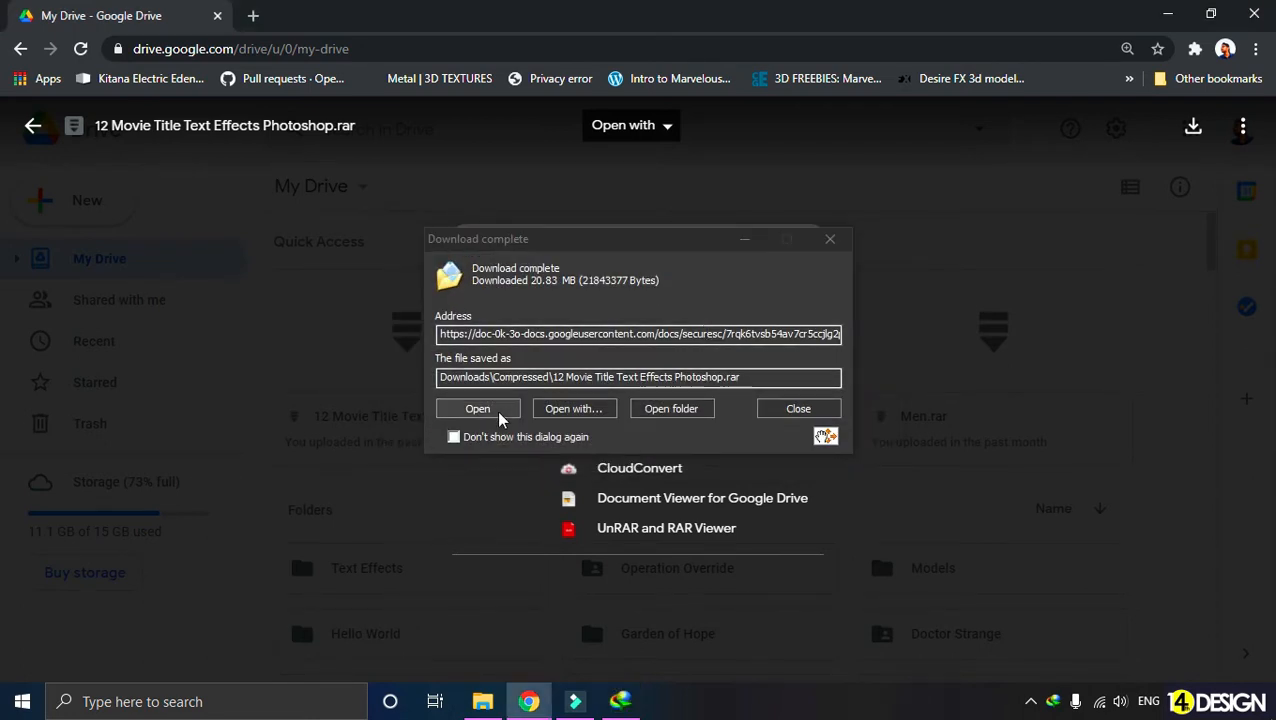
Open the downloaded archive and extract the 12 Premium Text Effect .asl and .psd files into New folder (3)
left_click(478, 410)
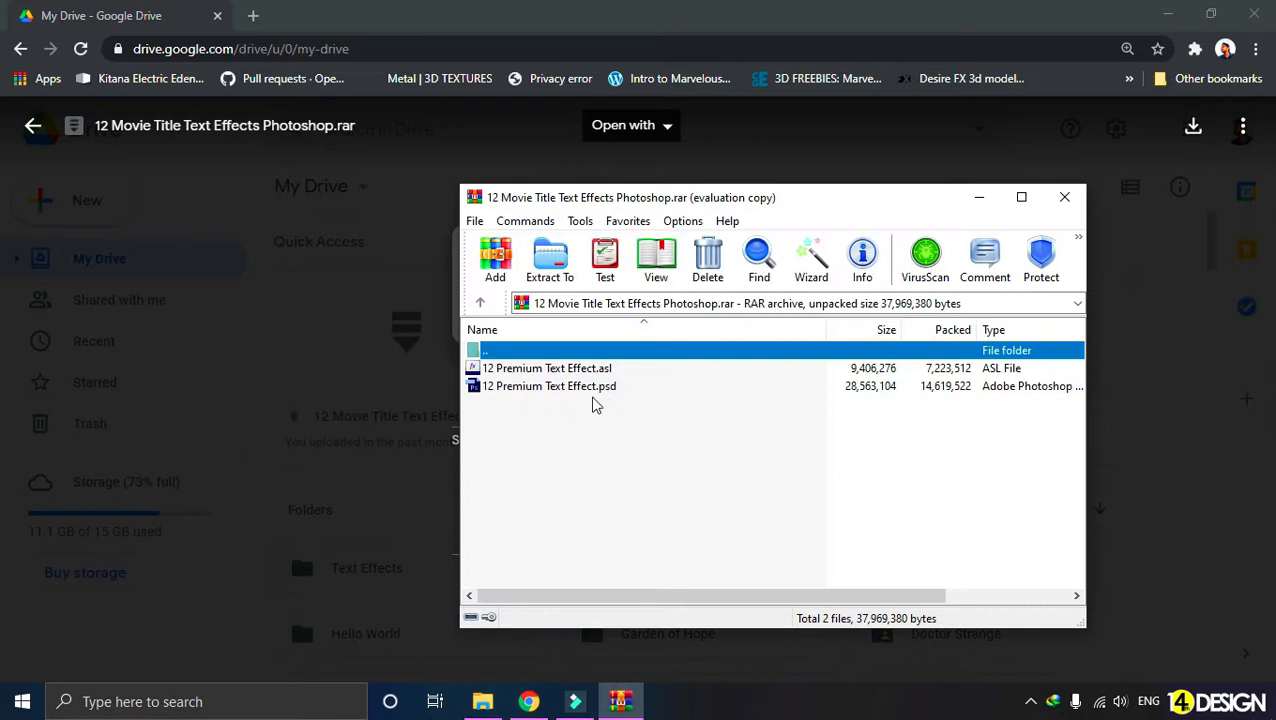
left_click(482, 700)
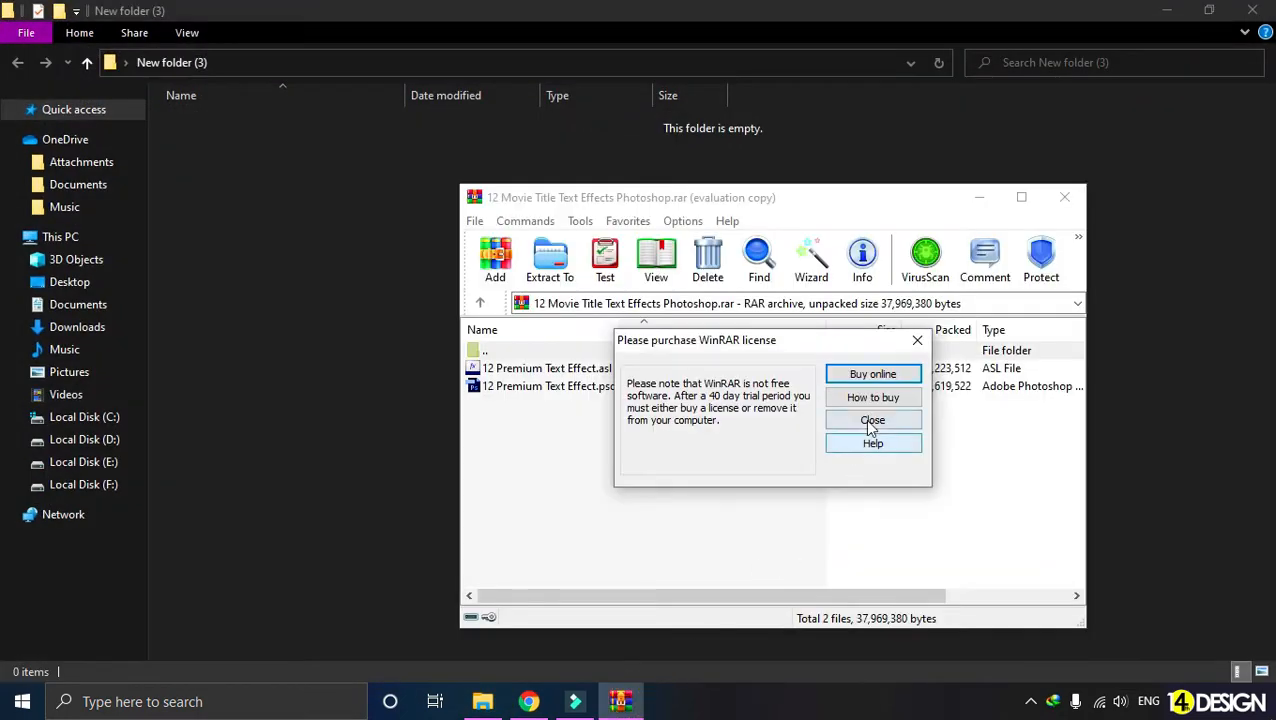
left_click(870, 421)
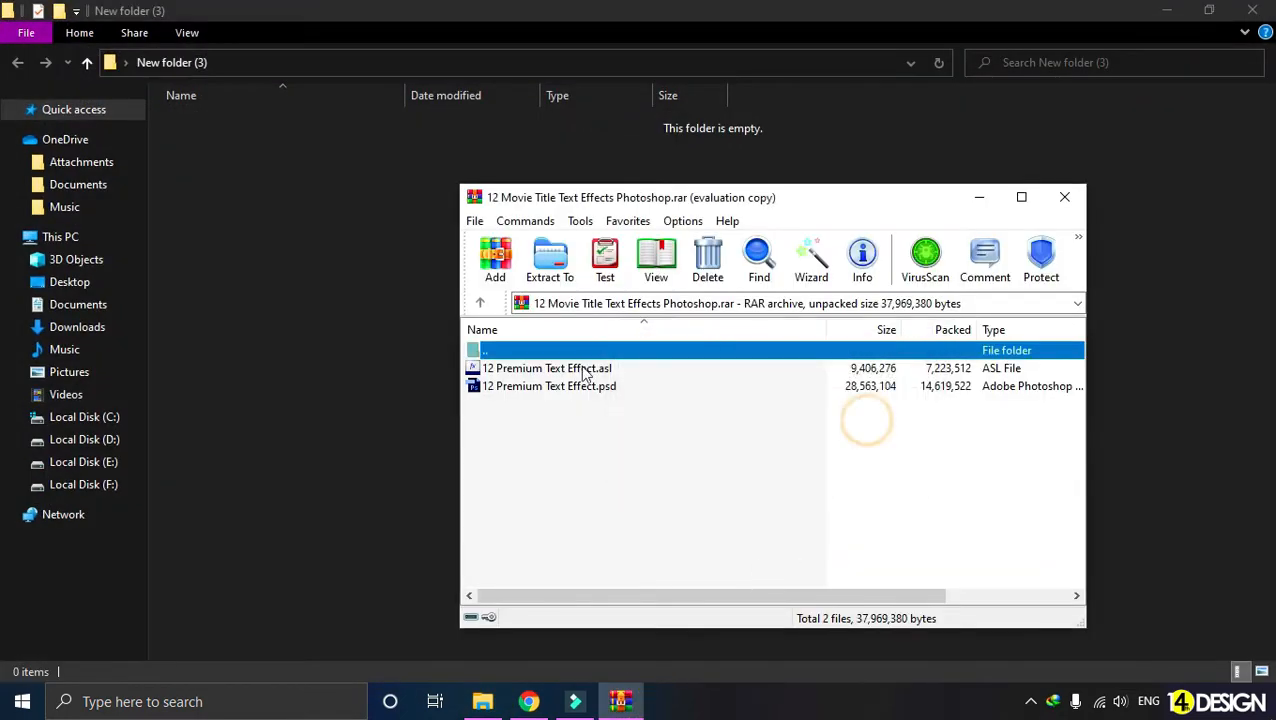
left_click_drag(510, 447, 272, 283)
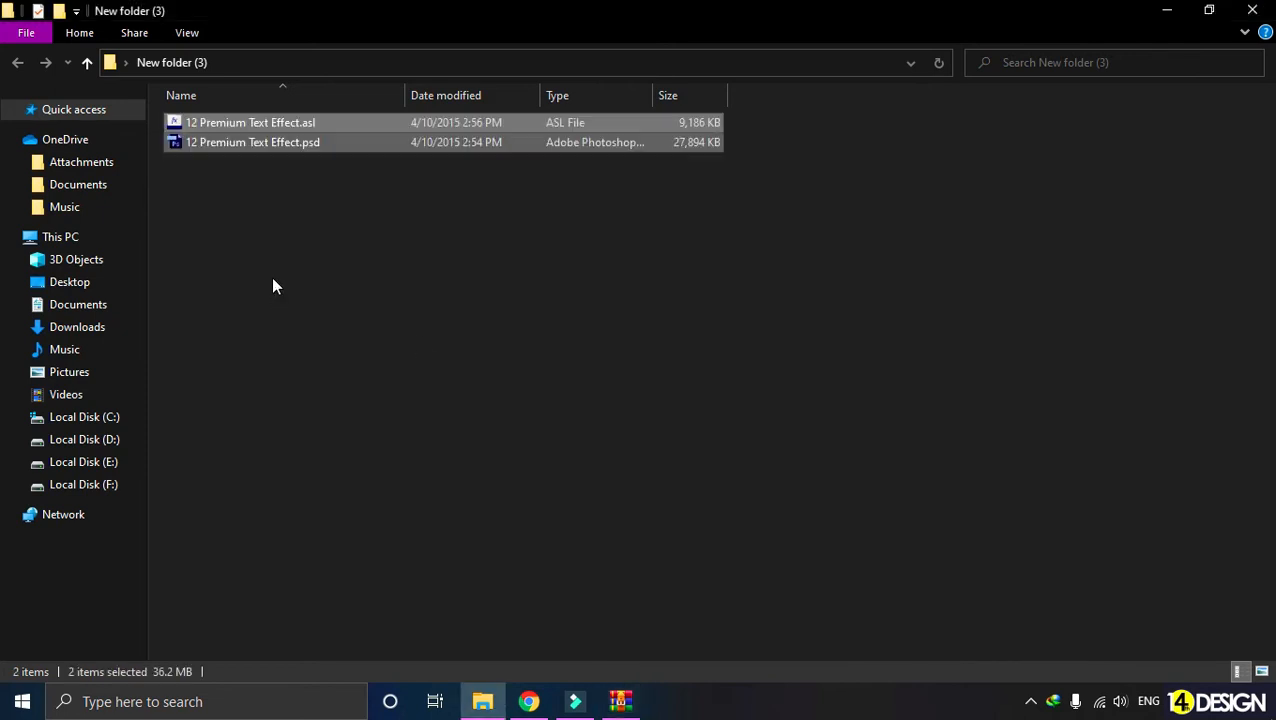
left_click(272, 280)
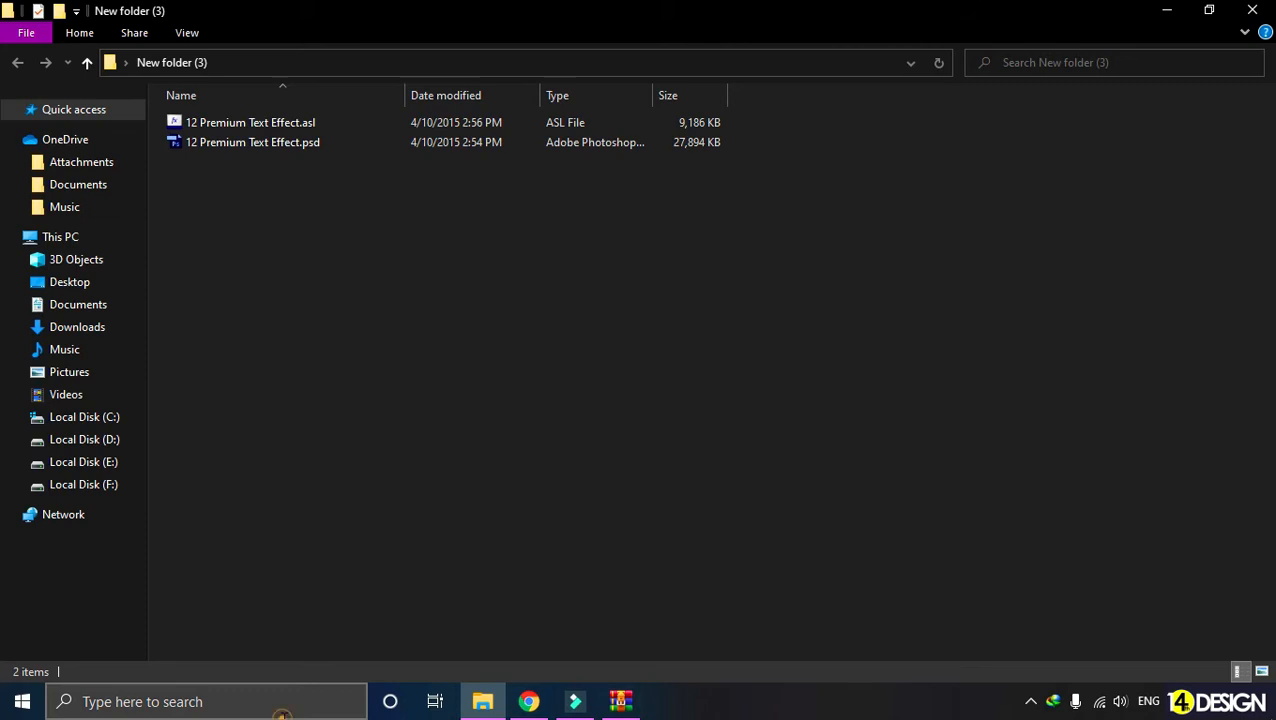
Launch Adobe Photoshop CS6 (64 Bit) and close the WinRAR archive window
left_click(282, 710)
type("pho")
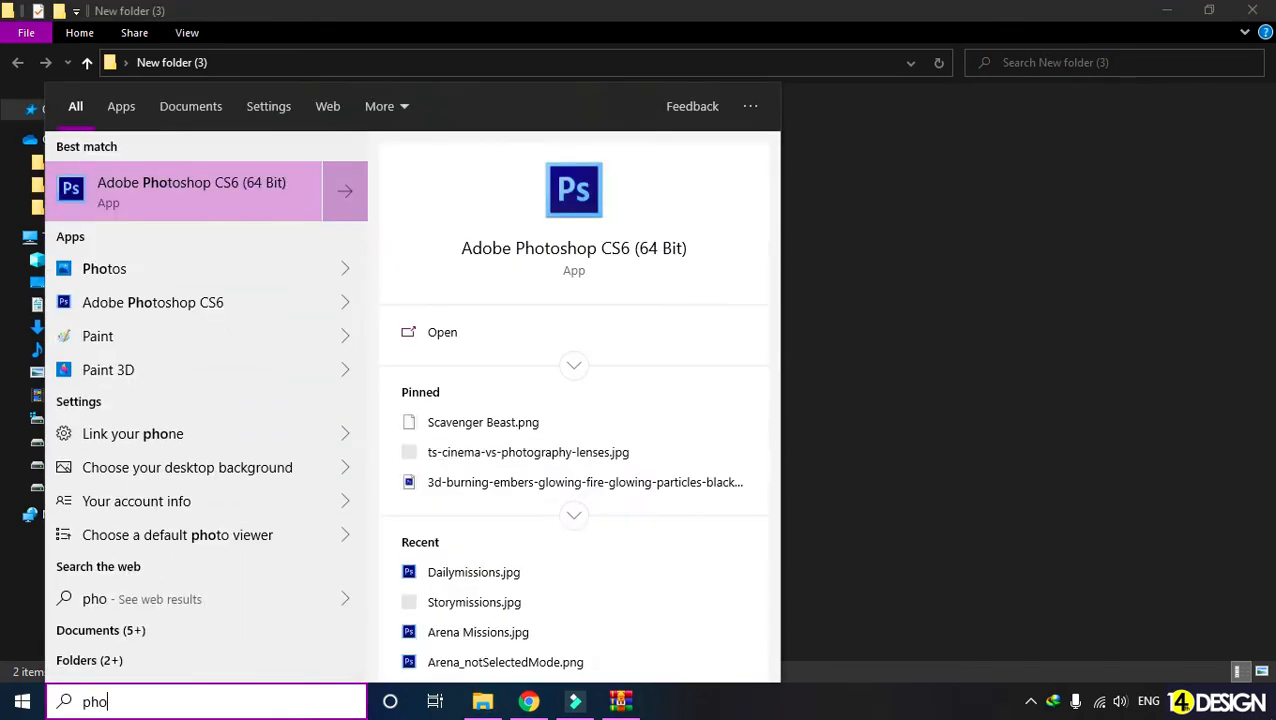
key("Return")
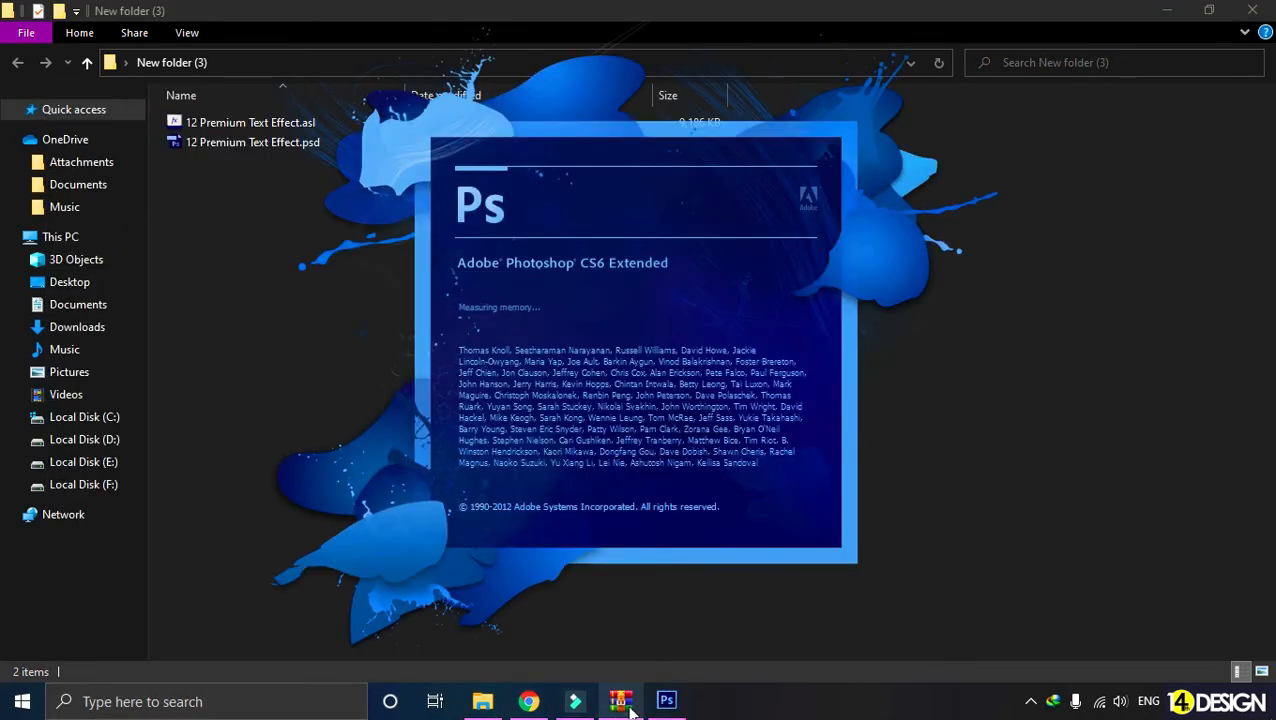
left_click(620, 701)
left_click(1064, 197)
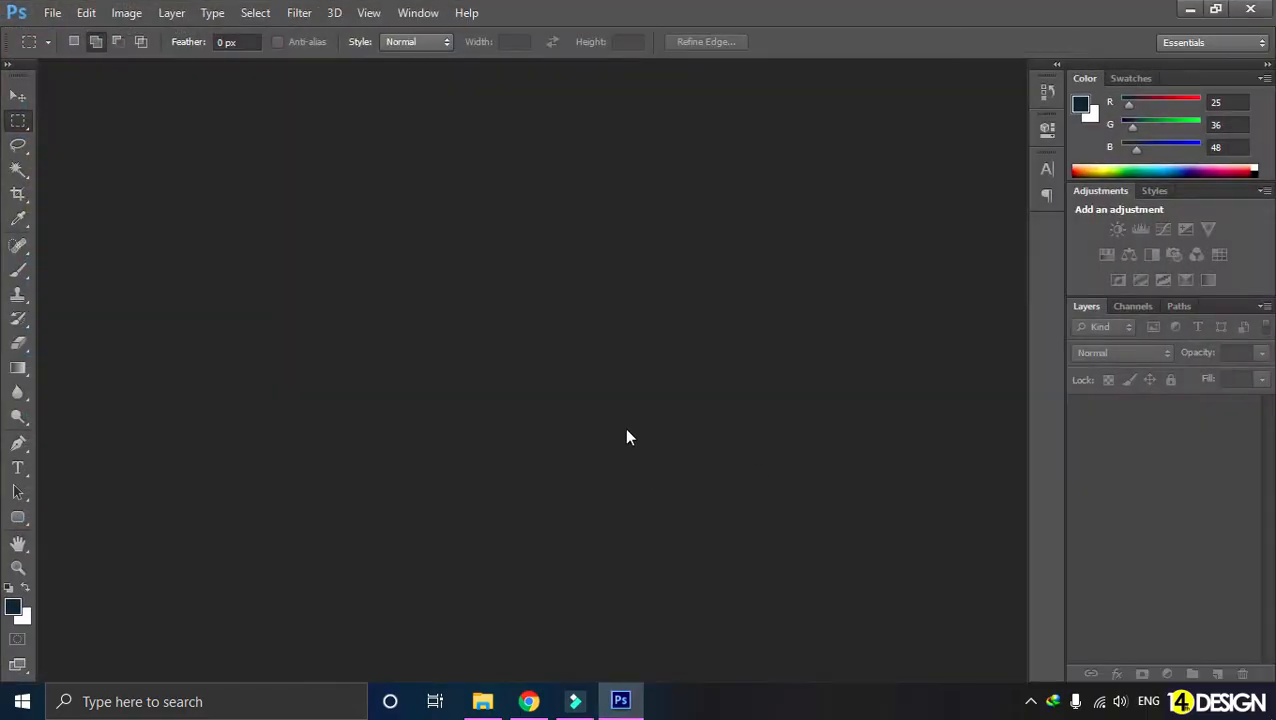
Open 12 Premium Text Effect.psd from New folder (3) in Photoshop without updating its text layers
key("alt+Tab")
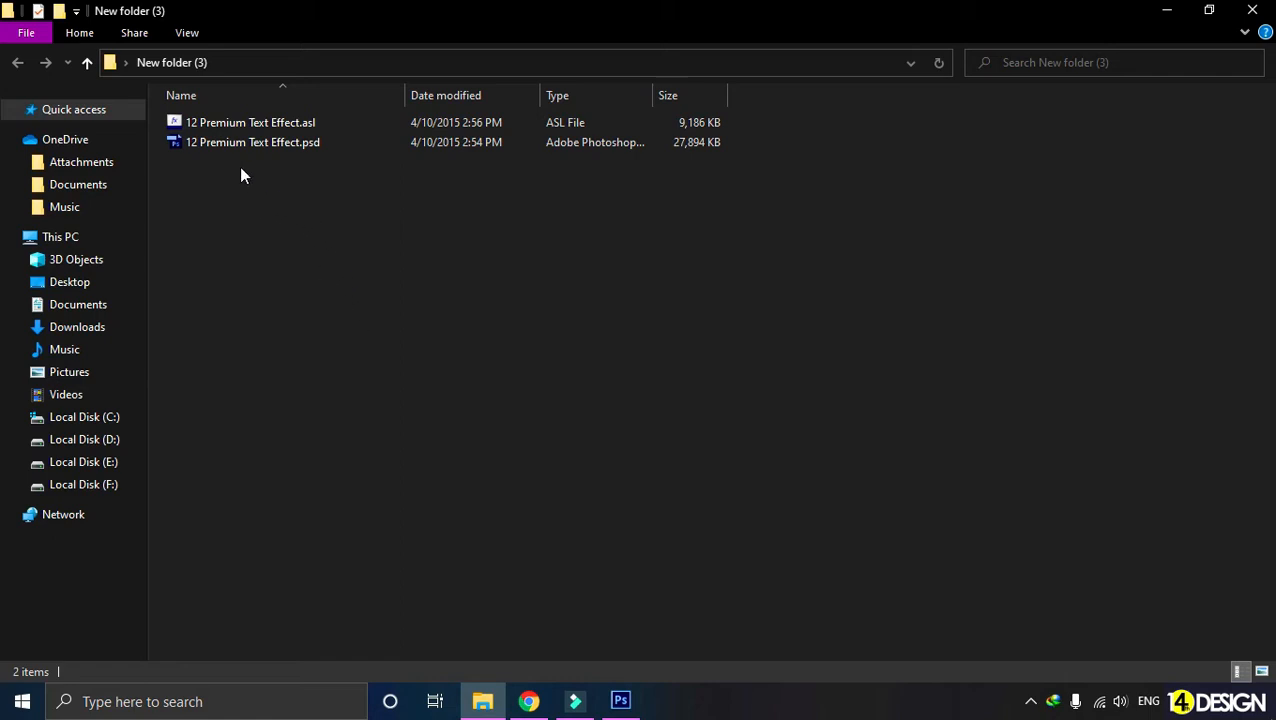
left_click_drag(225, 168, 278, 139)
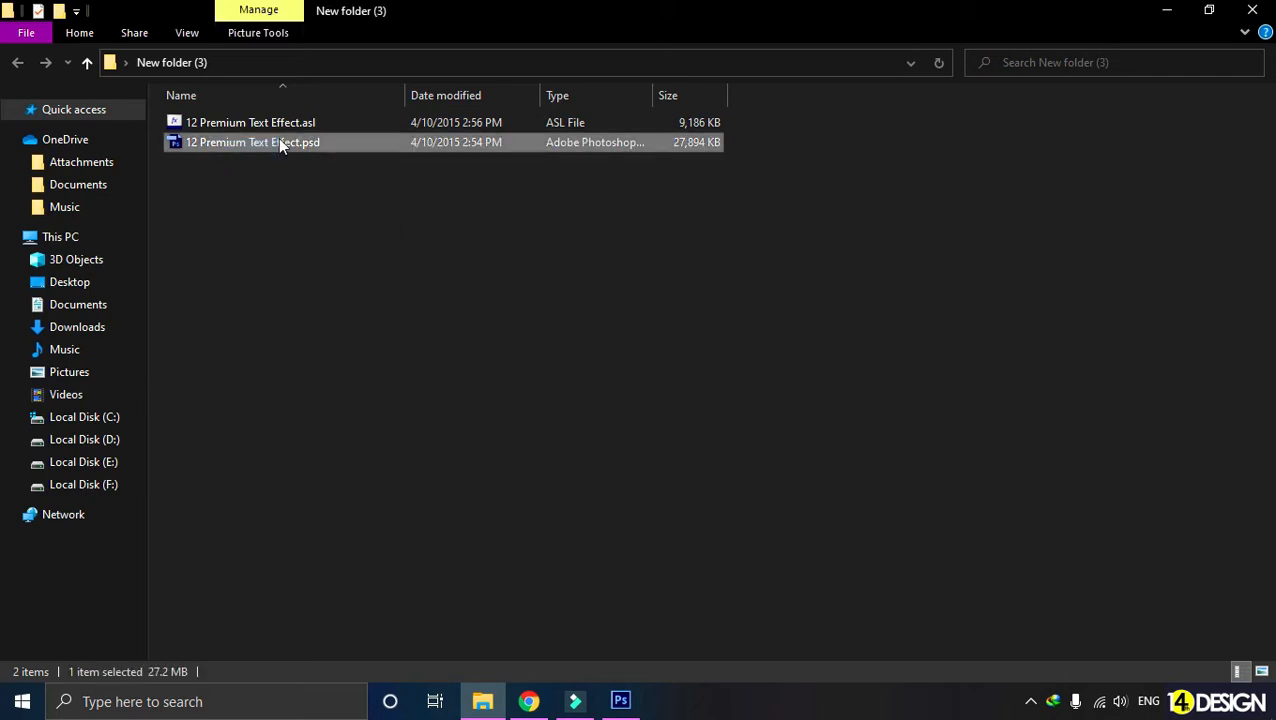
left_click(282, 169)
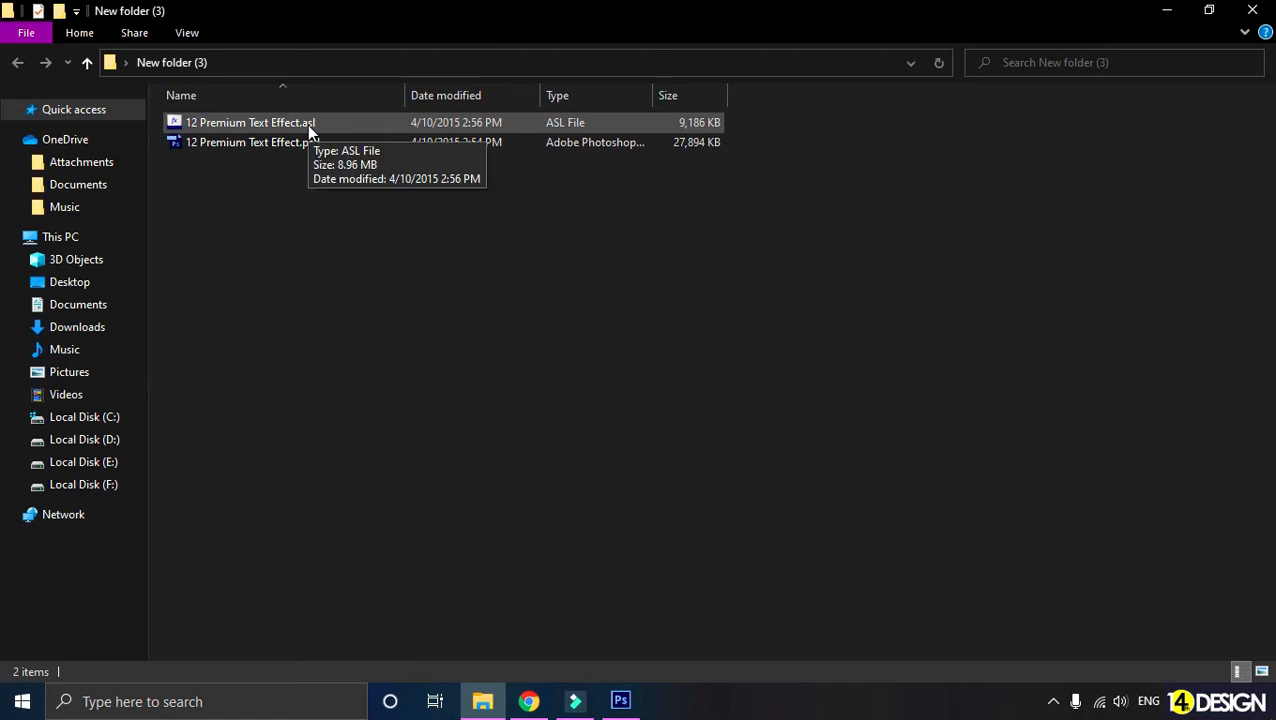
double_click(233, 145)
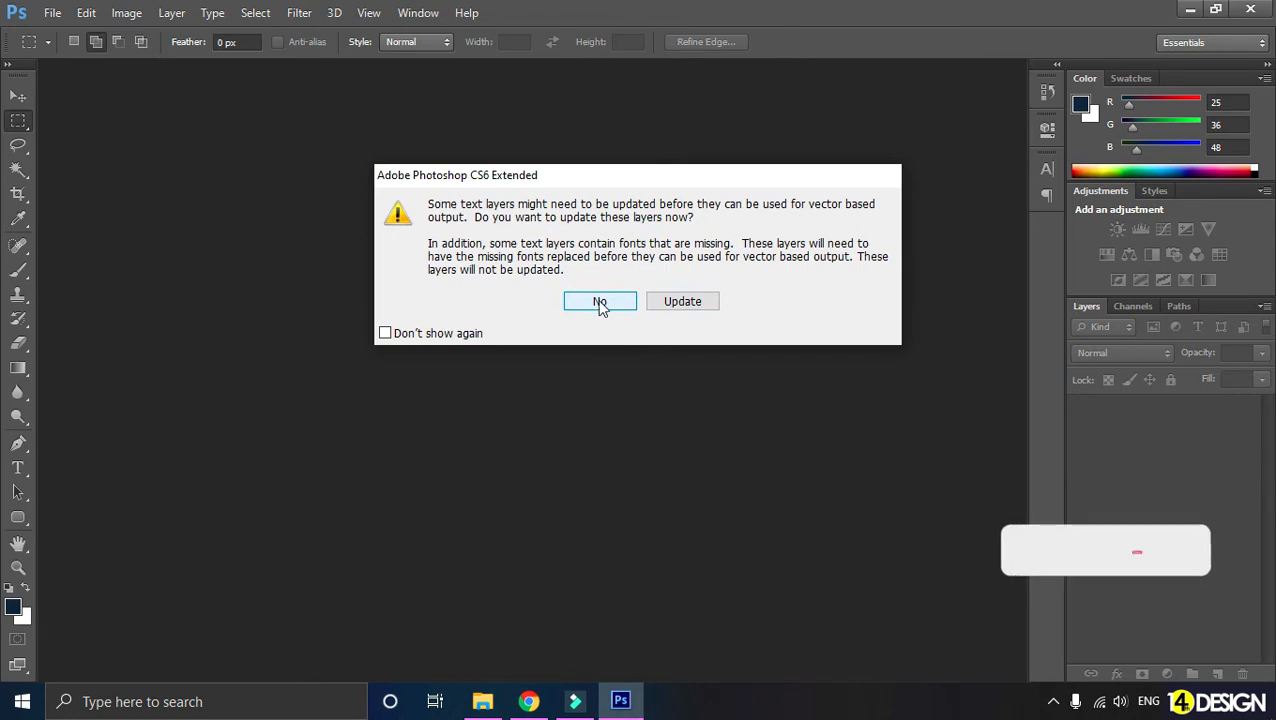
left_click(601, 303)
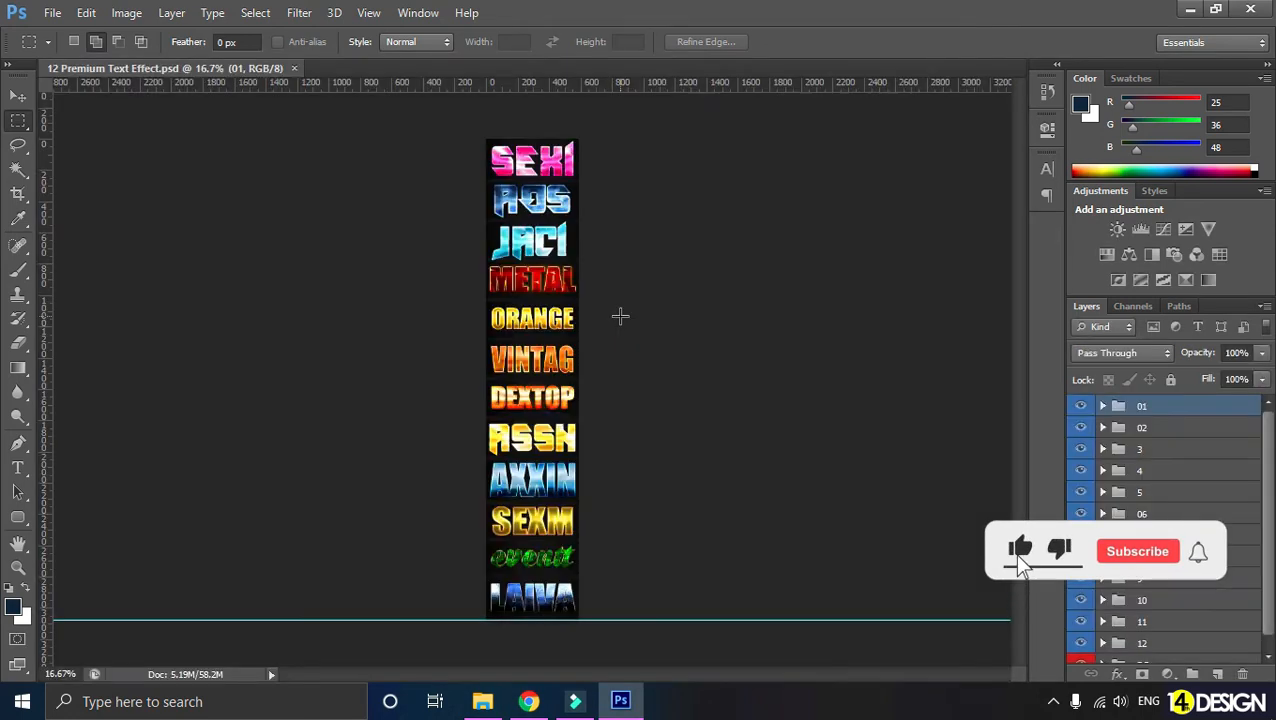
Examine the twelve text effect samples in 12 Premium Text Effect.psd up close, from SEXI down to AXXIN
key("v")
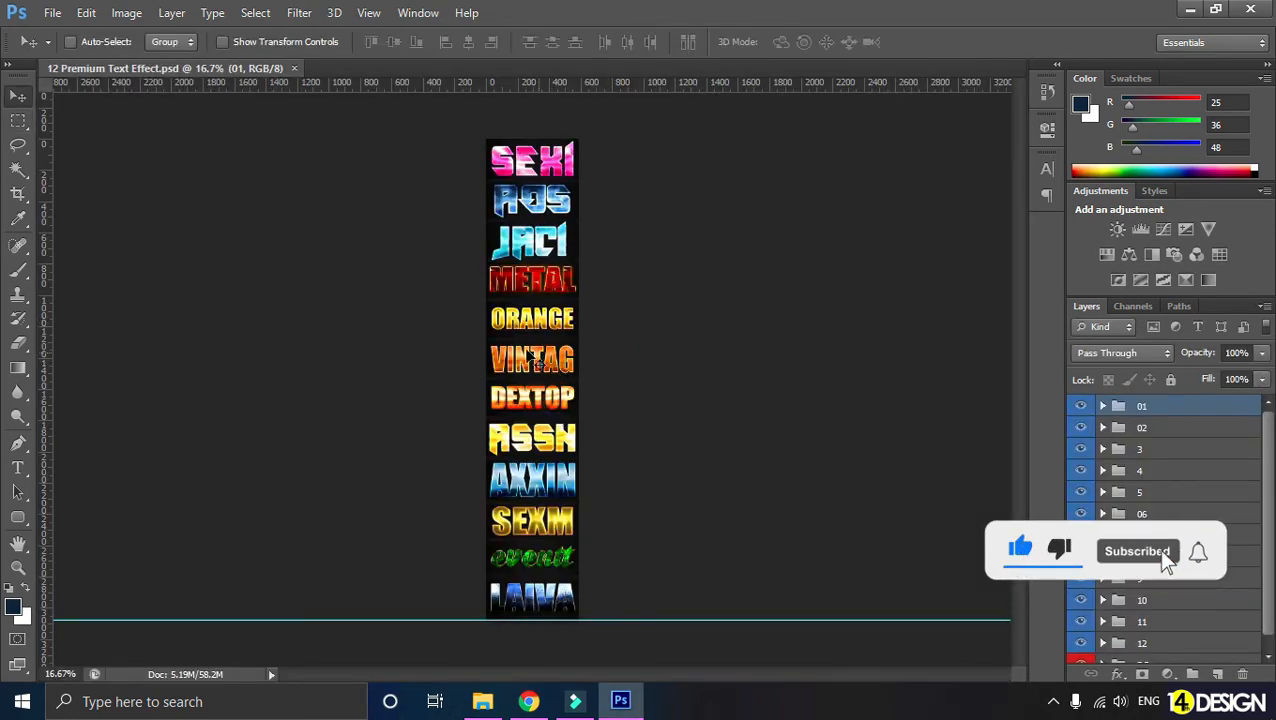
key("ctrl+plus")
scroll(519, 350, "up", 7)
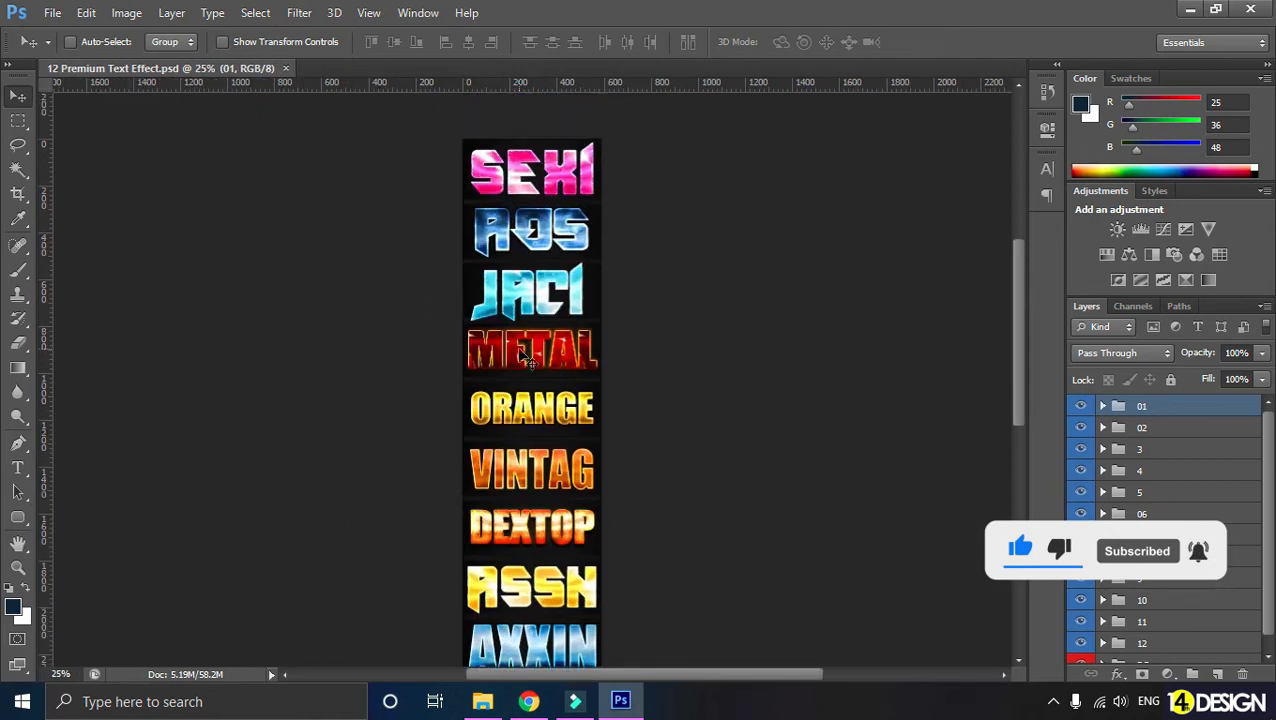
key("ctrl+plus")
key("ctrl+plus")
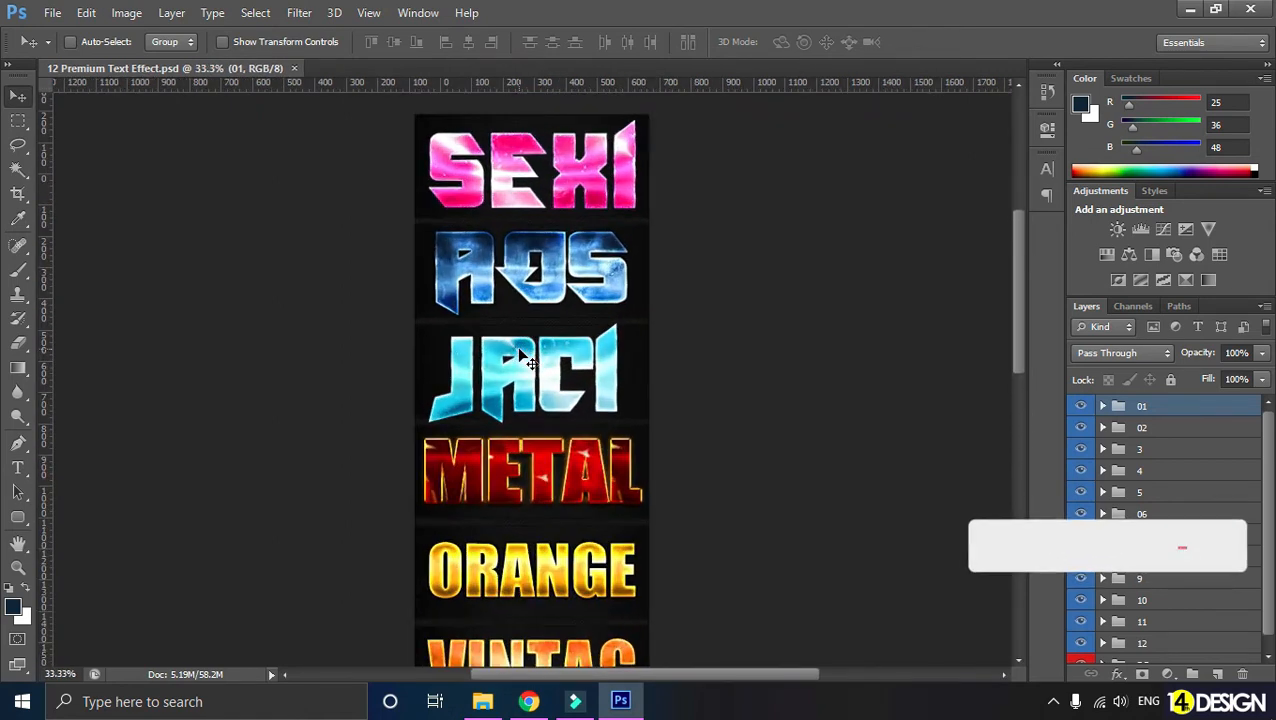
scroll(520, 357, "down", 2)
scroll(520, 357, "down", 10)
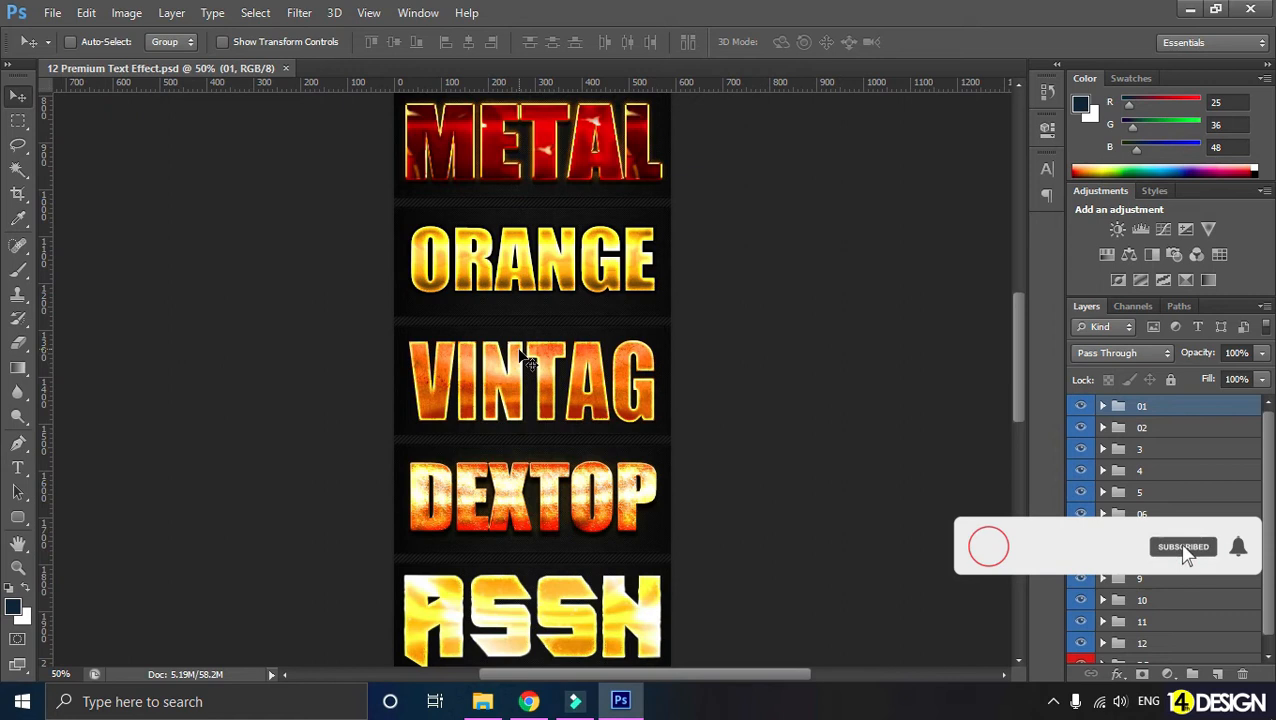
scroll(1165, 528, "up", 1)
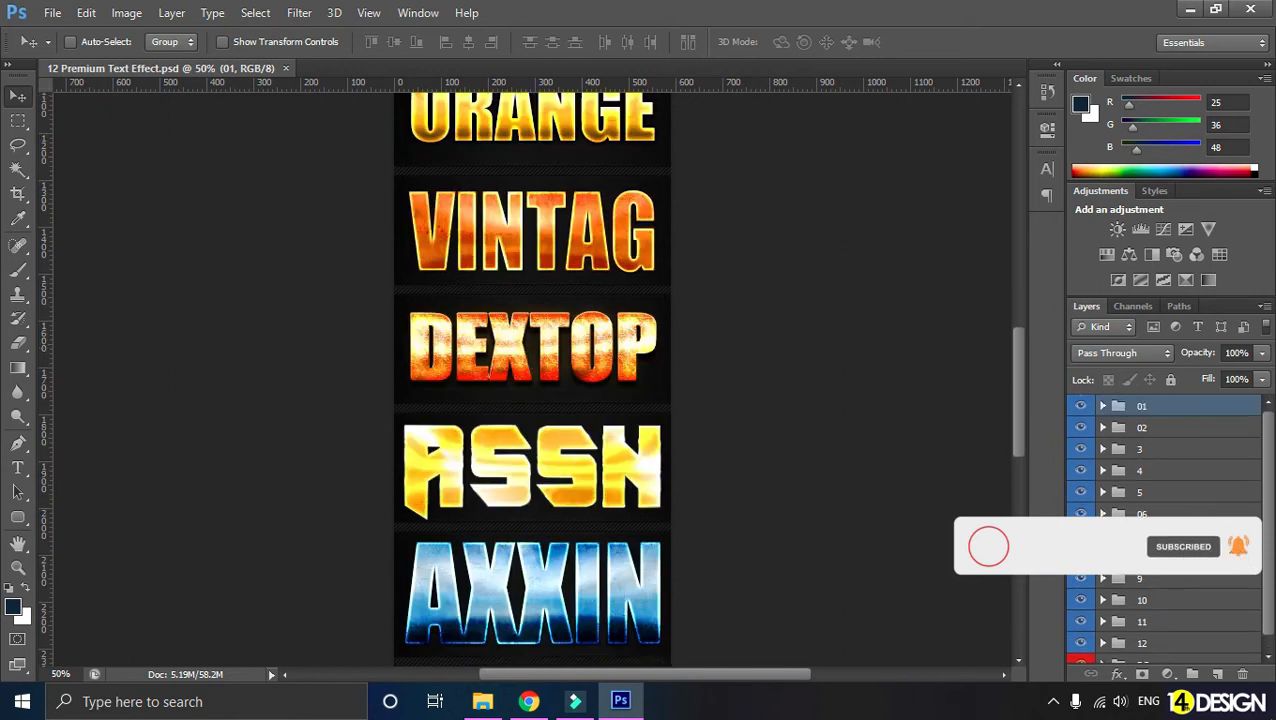
key("ctrl+0")
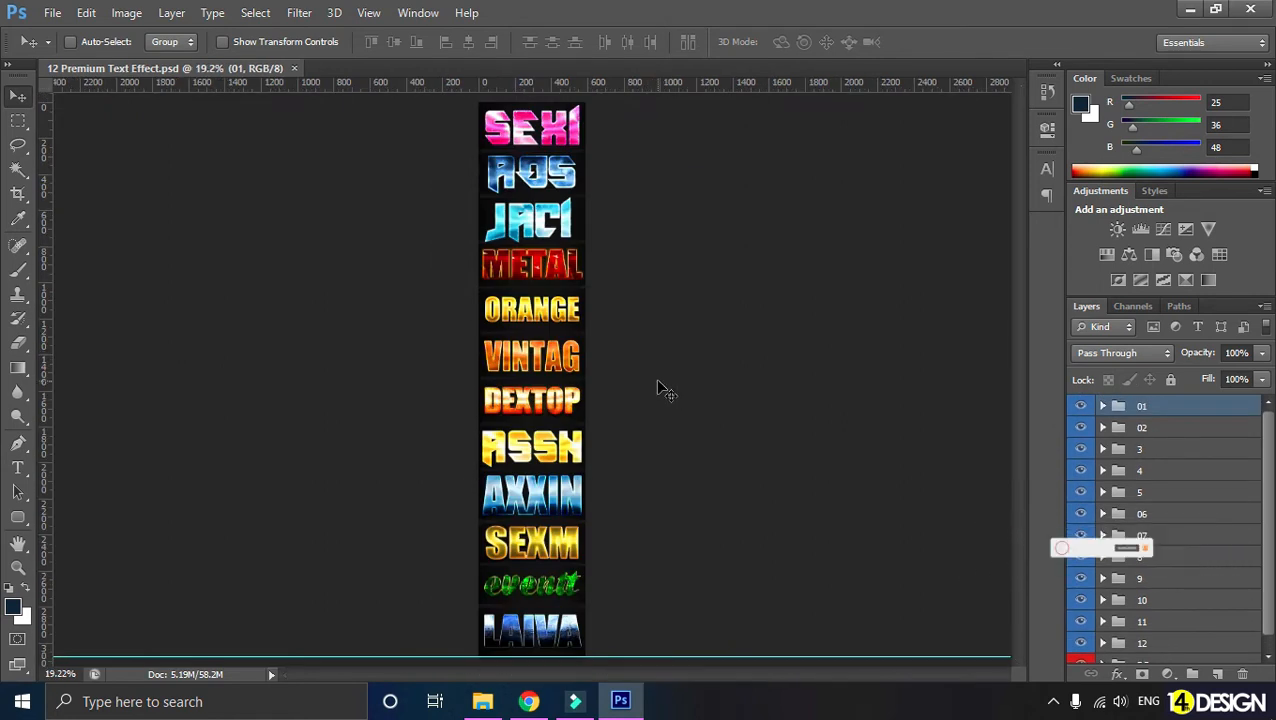
Set up a new 1360 x 768 pixel document with a Background filled in the dark navy foreground color and an empty layer above it
key("ctrl+n")
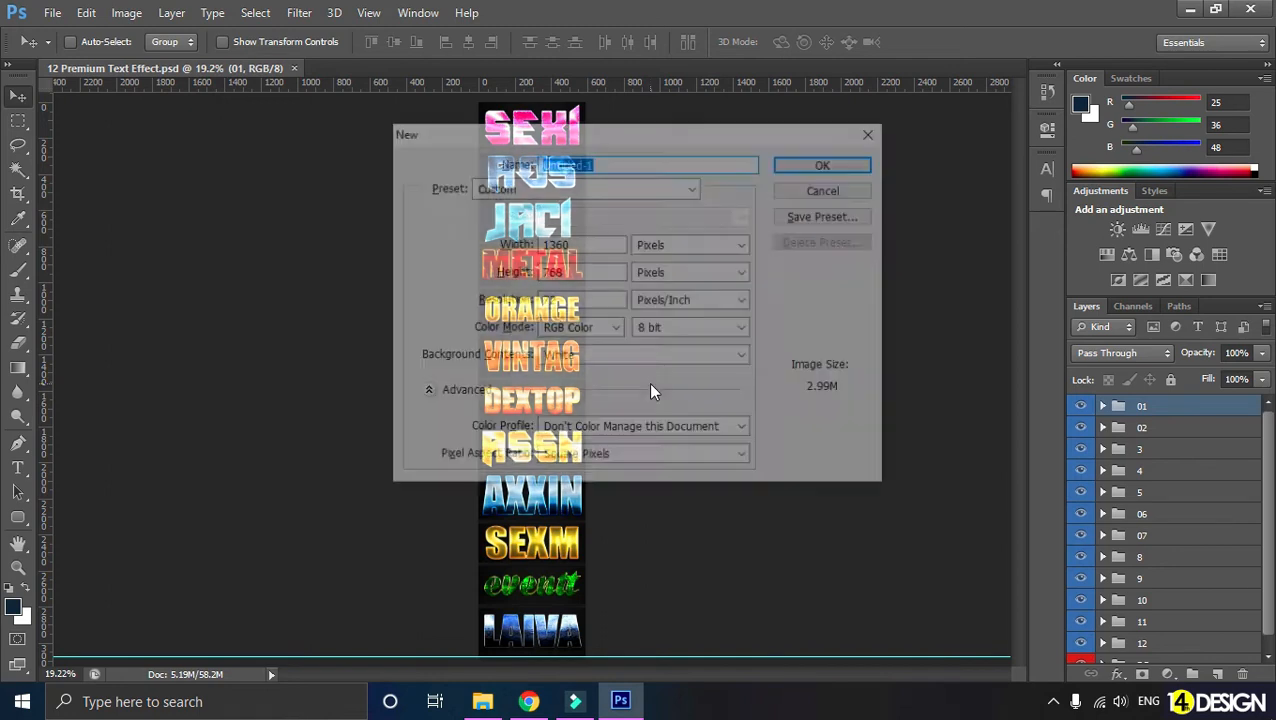
key("Return")
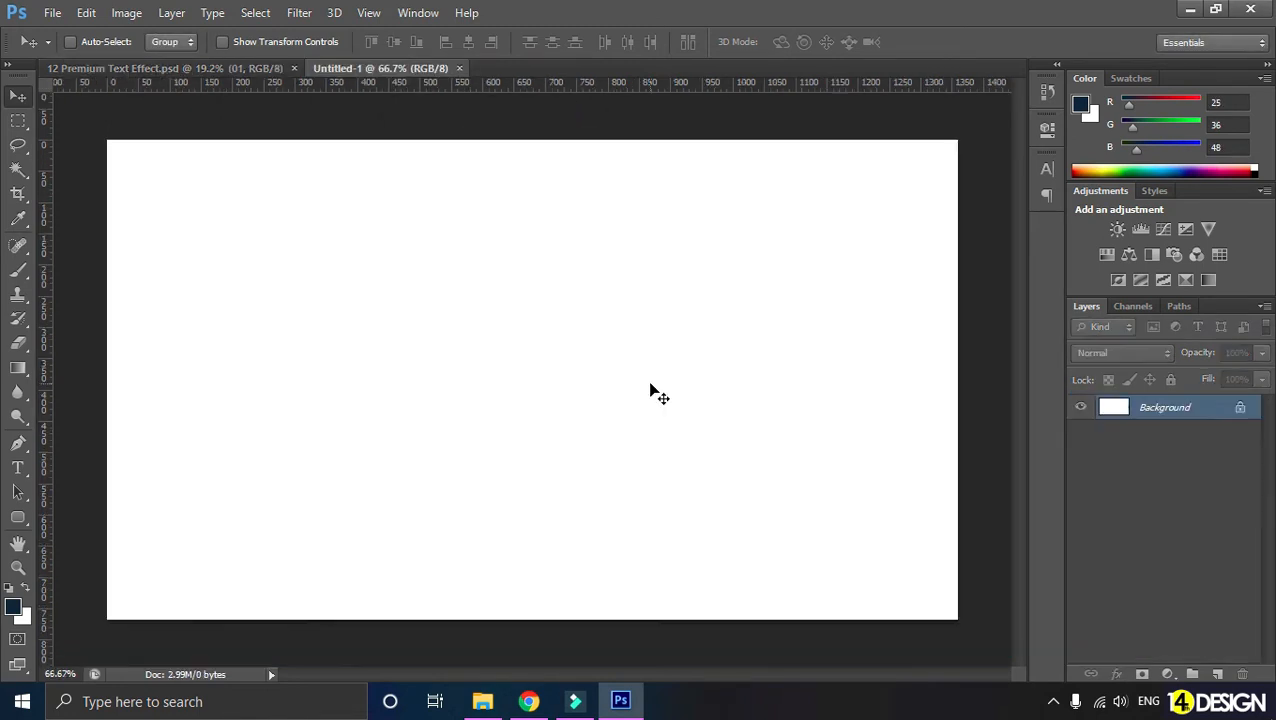
left_click(1218, 674)
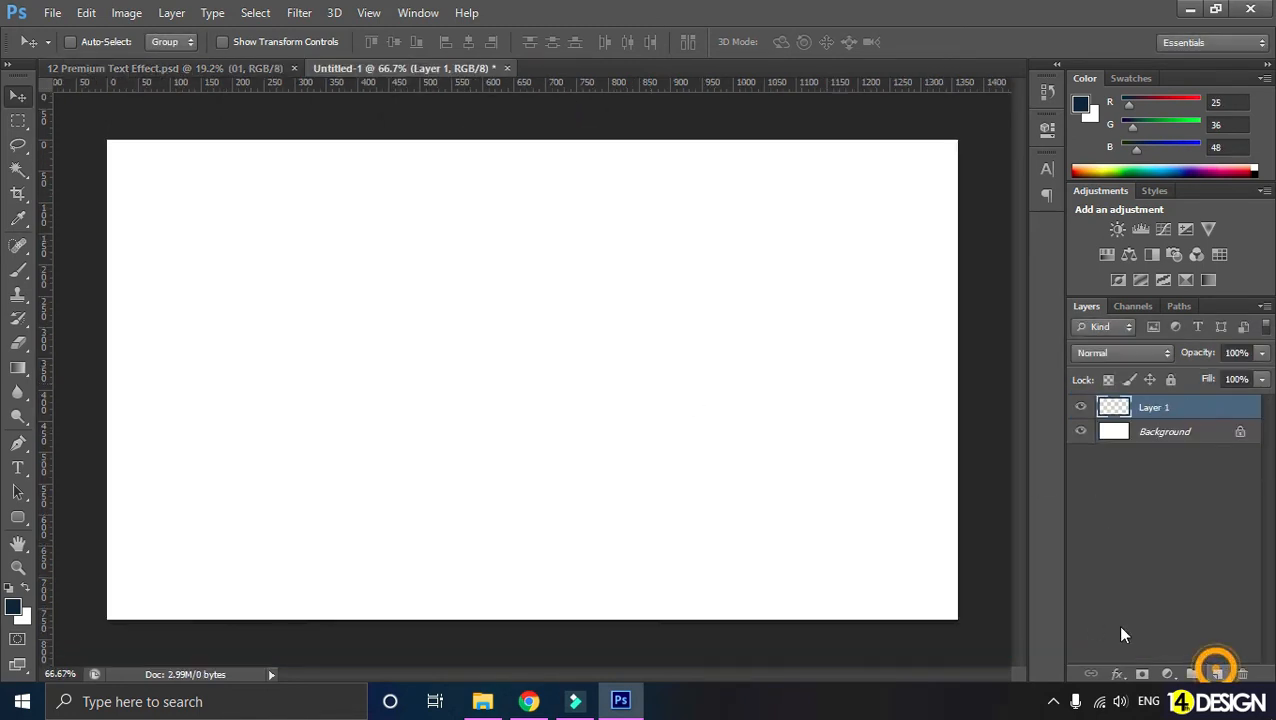
left_click(1198, 431)
key("alt+BackSpace")
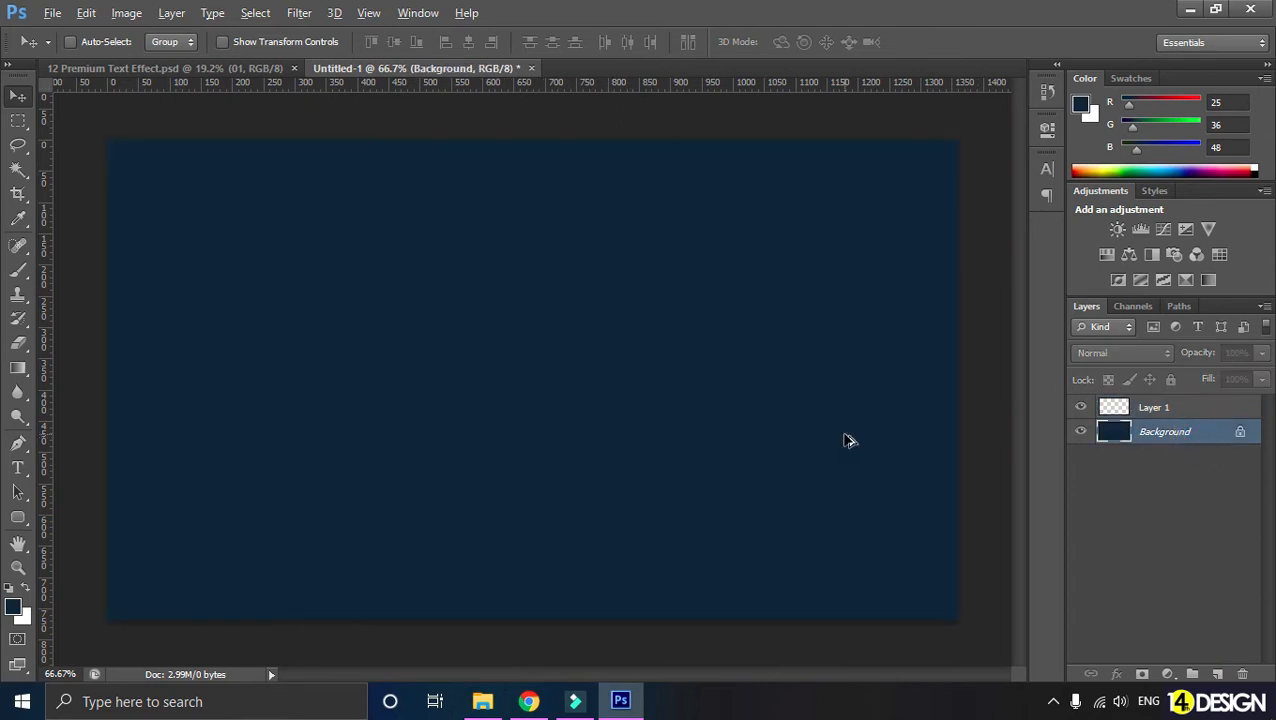
Add a text line on Layer 1 below the canvas center and enter the person's full name in capitals, replacing the first attempt
left_click(1172, 409)
left_click(17, 467)
left_click(417, 411)
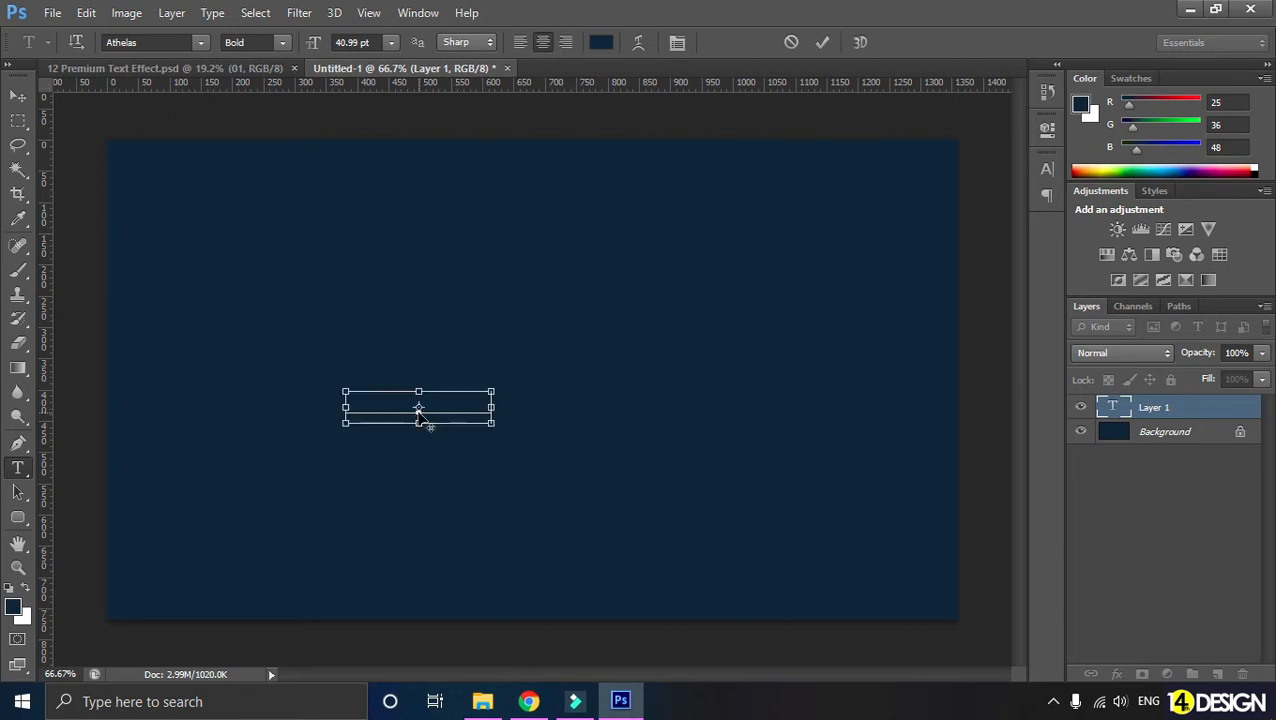
key("ctrl+a")
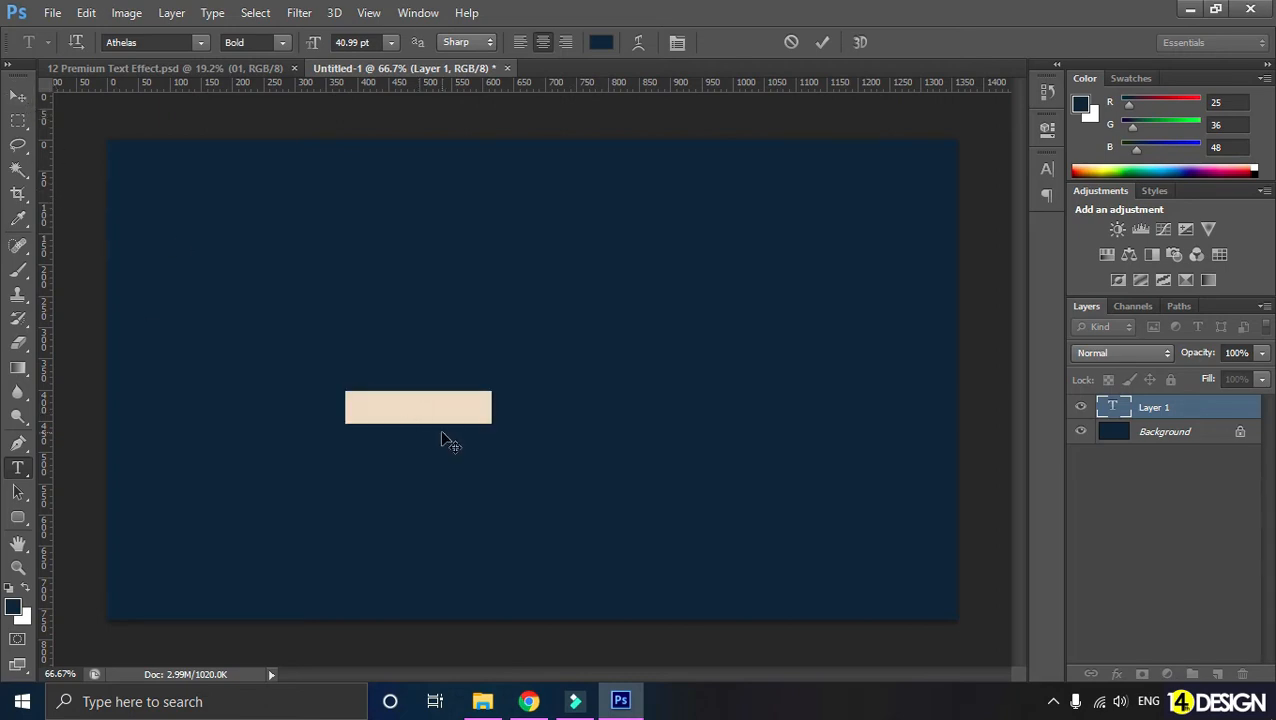
key("BackSpace")
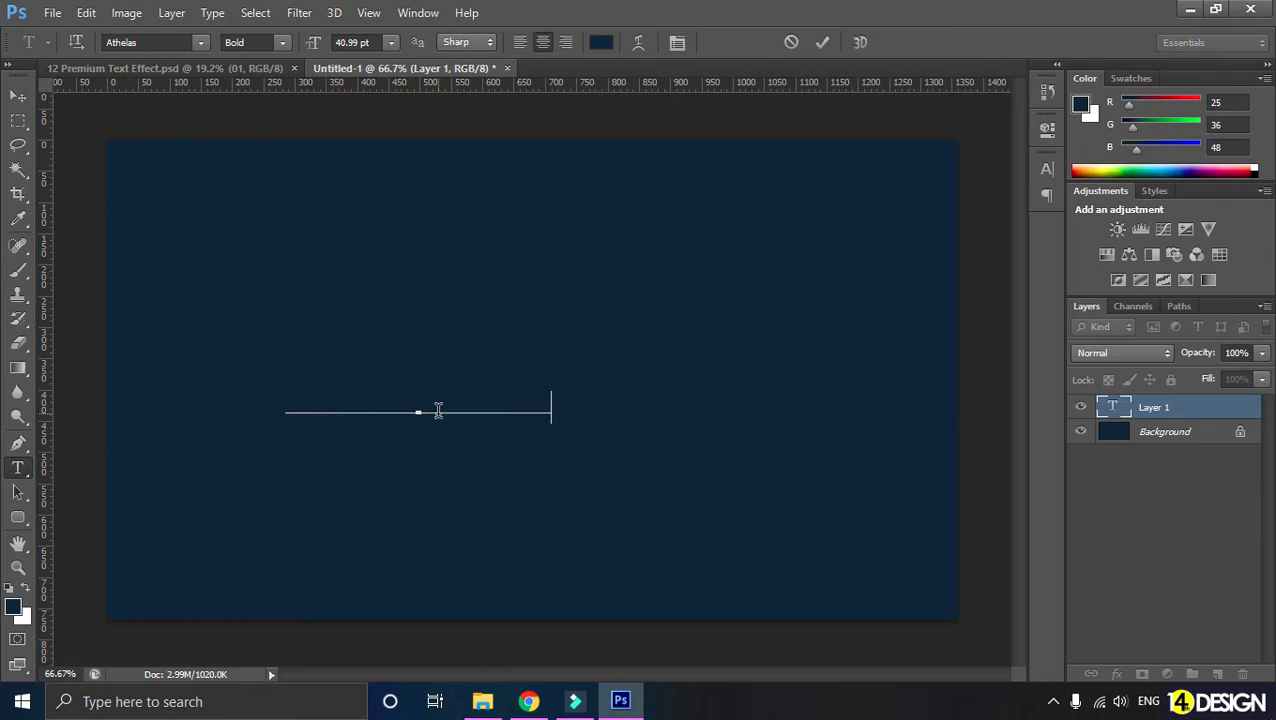
Set the color of the whole name text to white (ffffff)
key("ctrl+a")
left_click(600, 42)
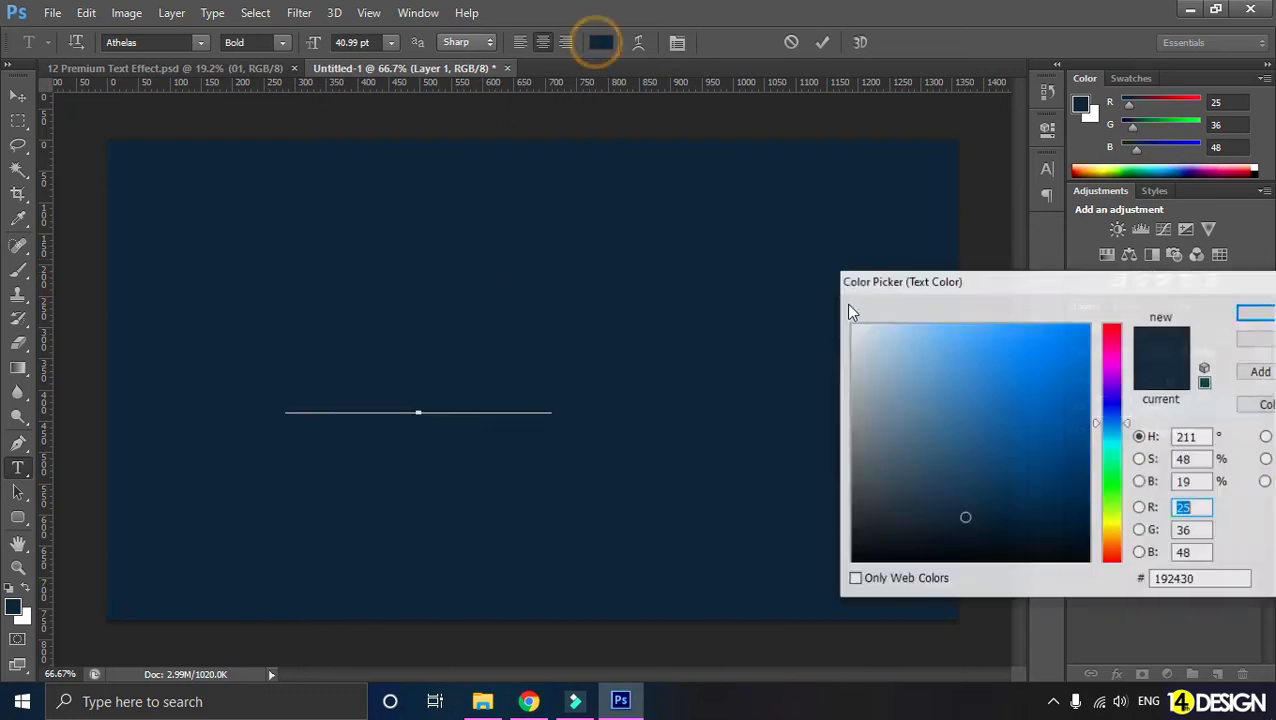
left_click_drag(978, 434, 820, 282)
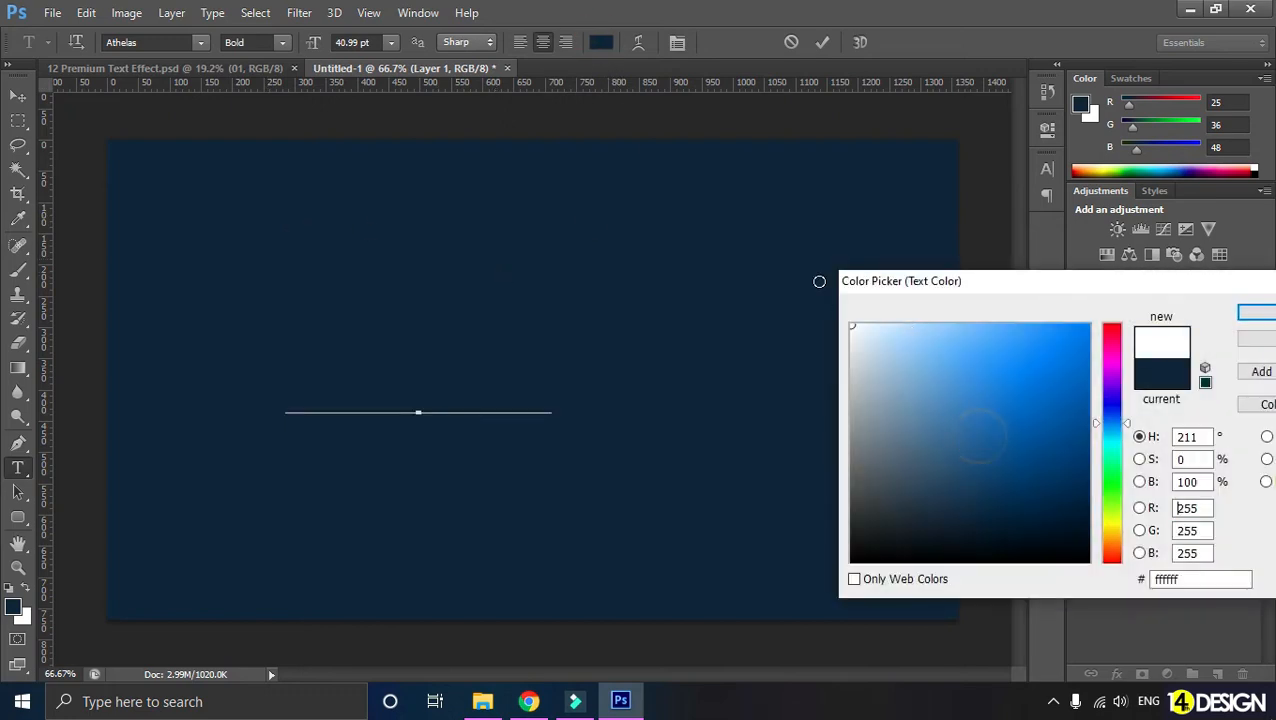
left_click(1257, 315)
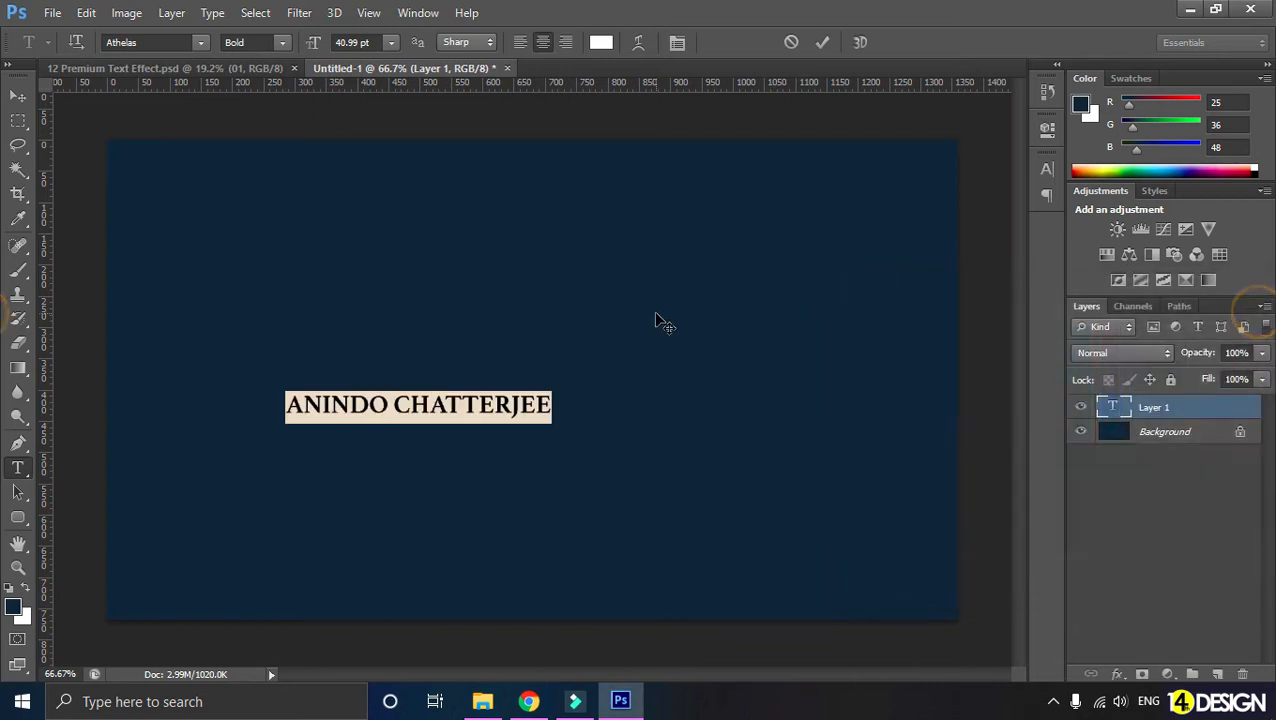
Scale the name text up to about 232% against a temporary vertical guide at about 700 px, and remove the guide
left_click(18, 96)
left_click_drag(45, 287, 550, 323)
key("ctrl+t")
left_click_drag(493, 420, 860, 447)
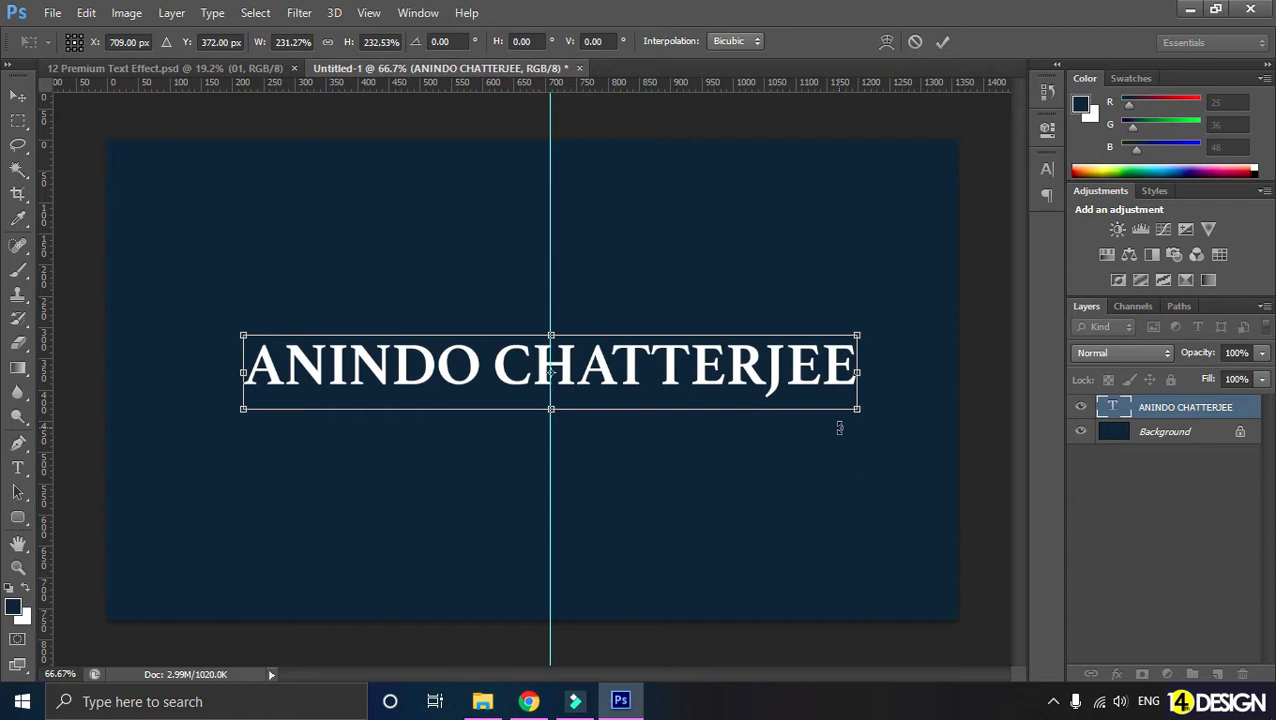
key("Return")
left_click_drag(549, 402, 40, 360)
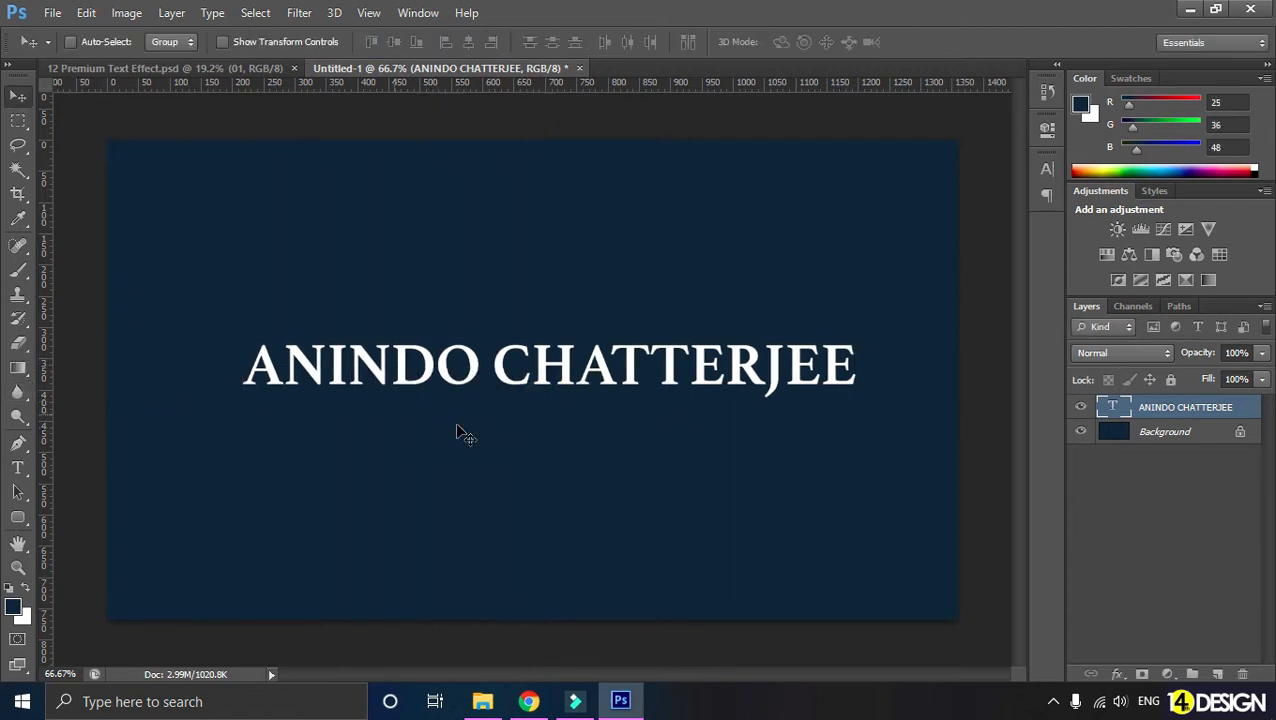
Examine the text effect samples in 12 Premium Text Effect.psd up close, from SEXI down to LAIVA, to choose a style
left_click(236, 76)
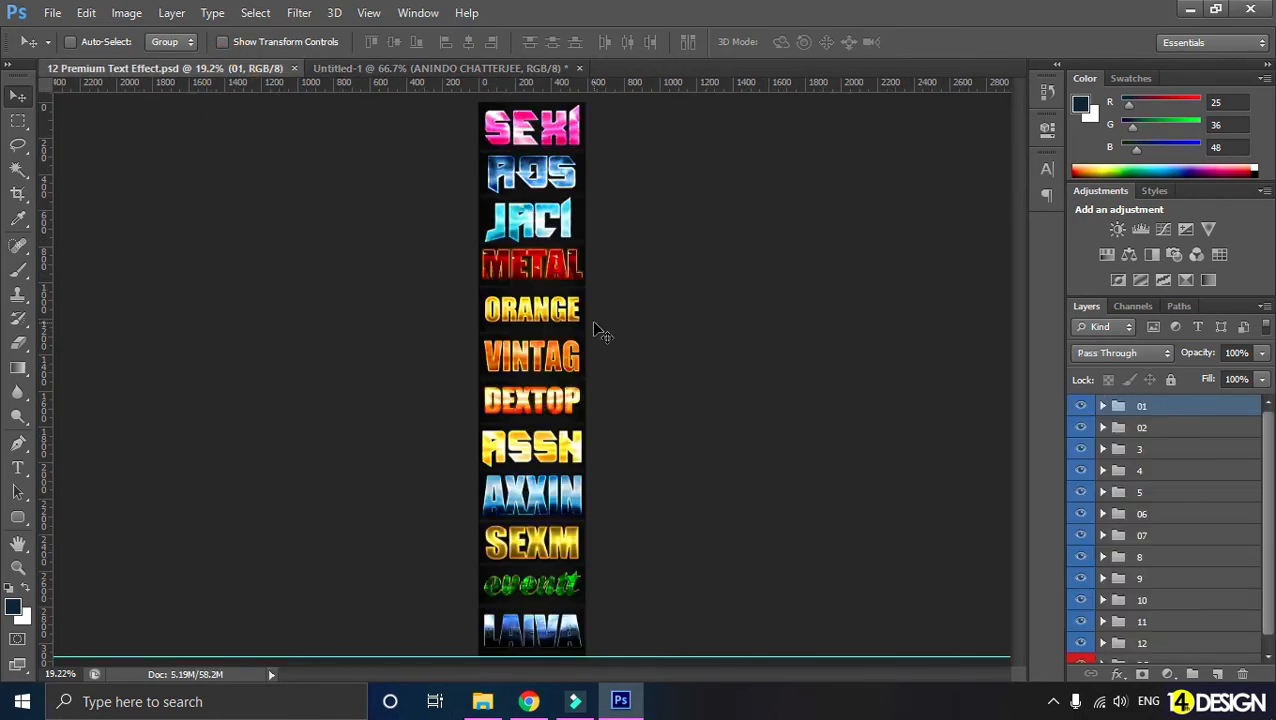
key("ctrl+plus")
scroll(596, 338, "up", 3)
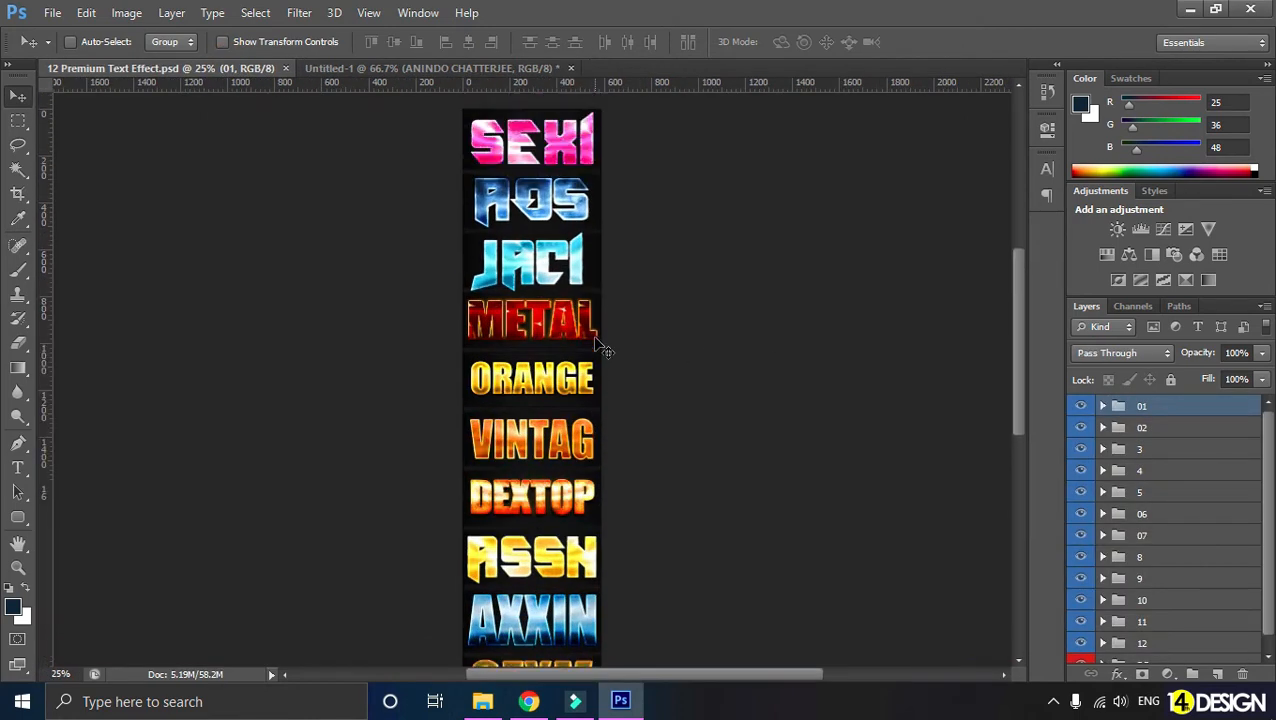
key("ctrl+plus")
scroll(597, 343, "down", 10)
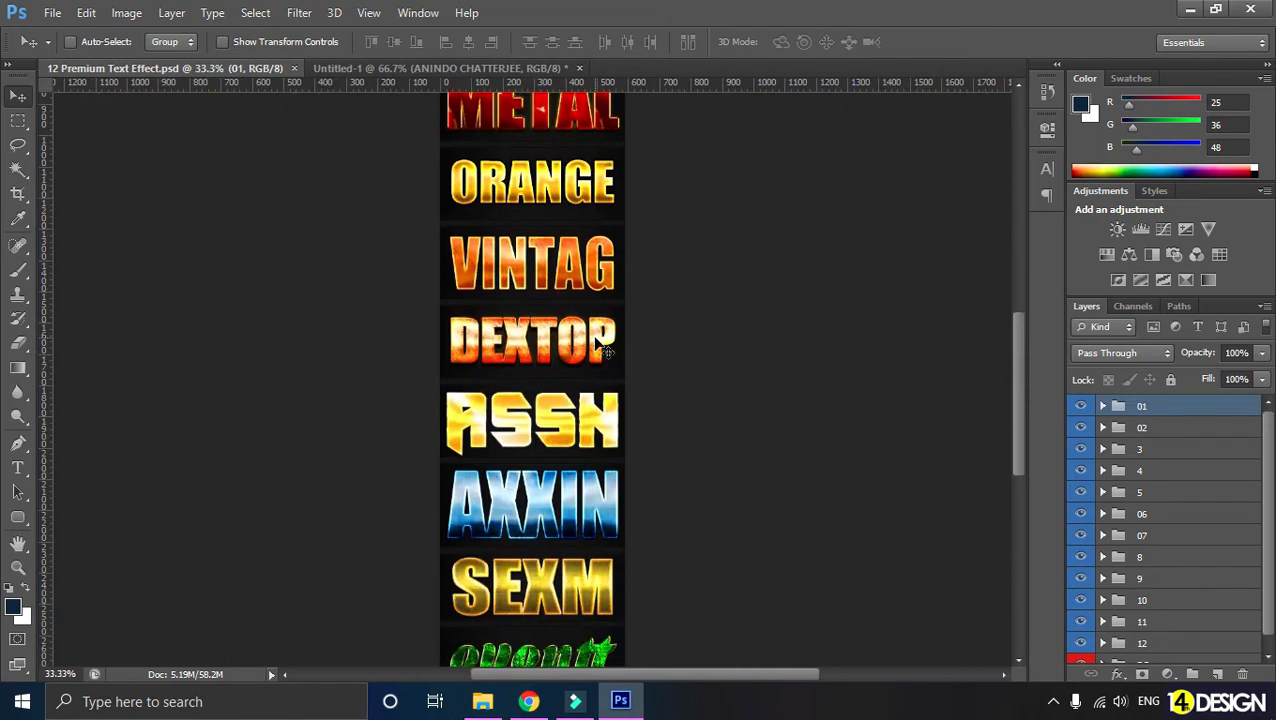
scroll(604, 352, "up", 4)
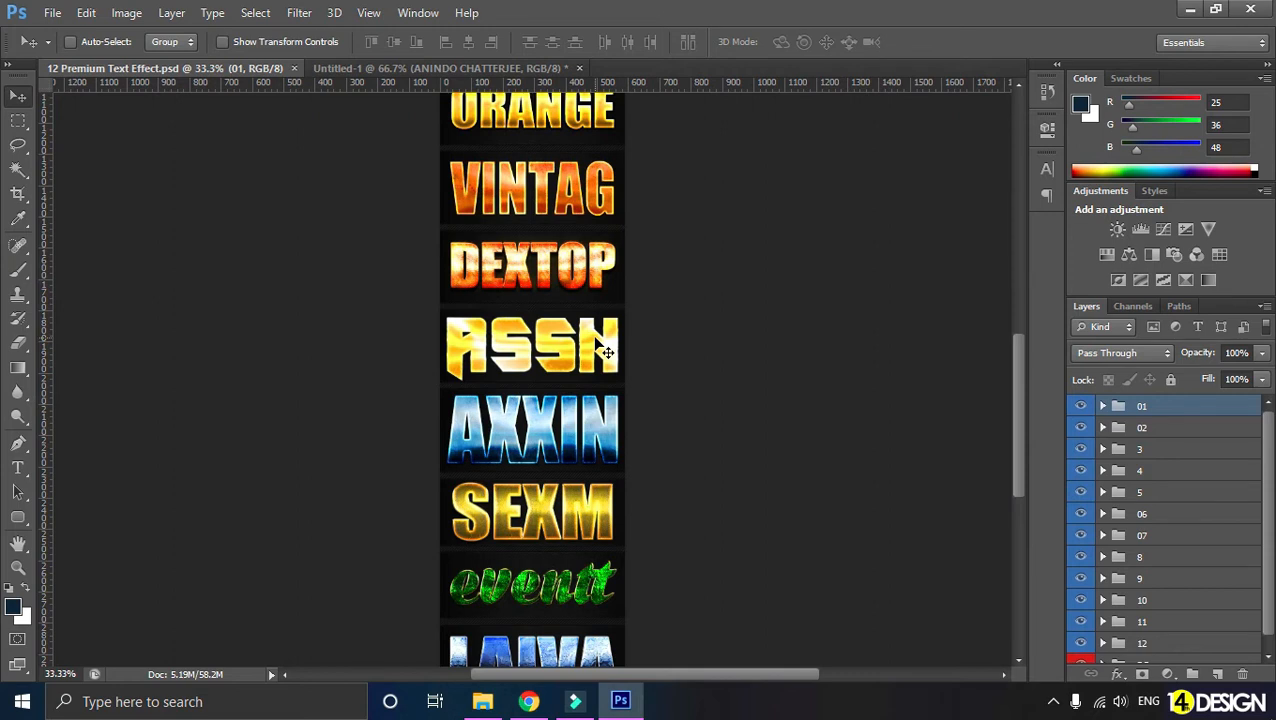
key("ctrl+plus")
key("ctrl+plus")
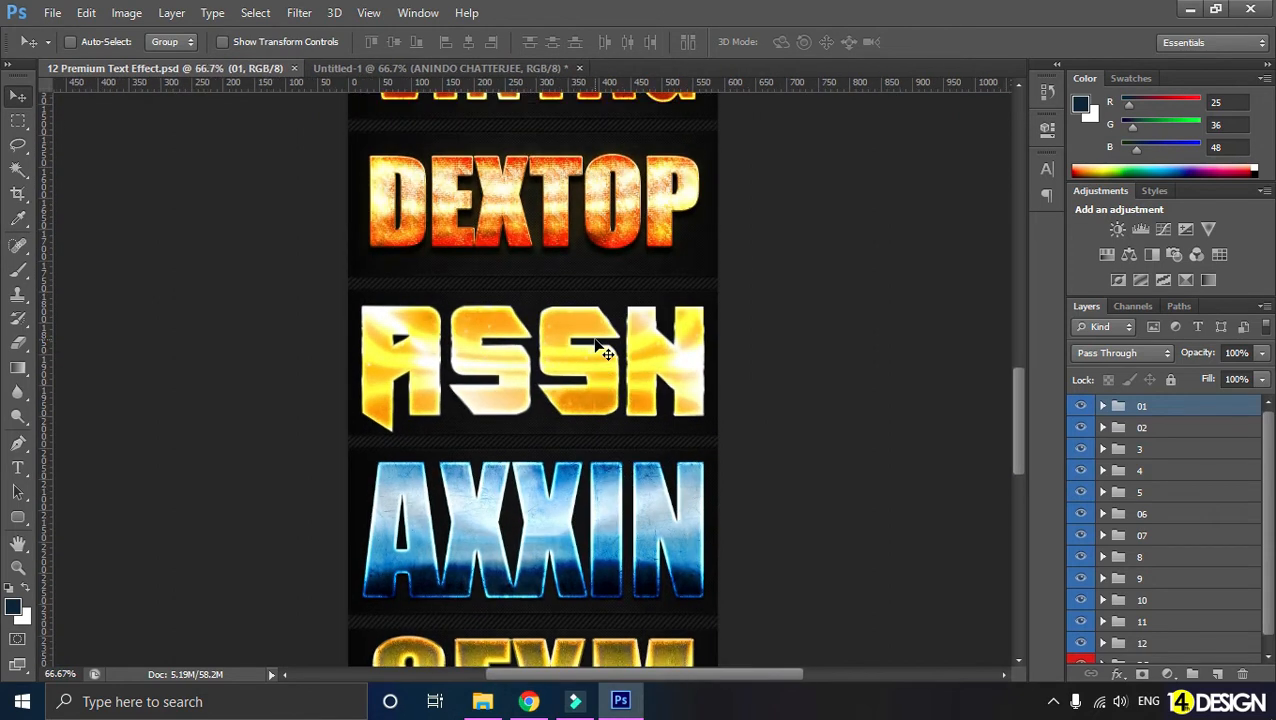
key("ctrl+minus")
key("ctrl+minus")
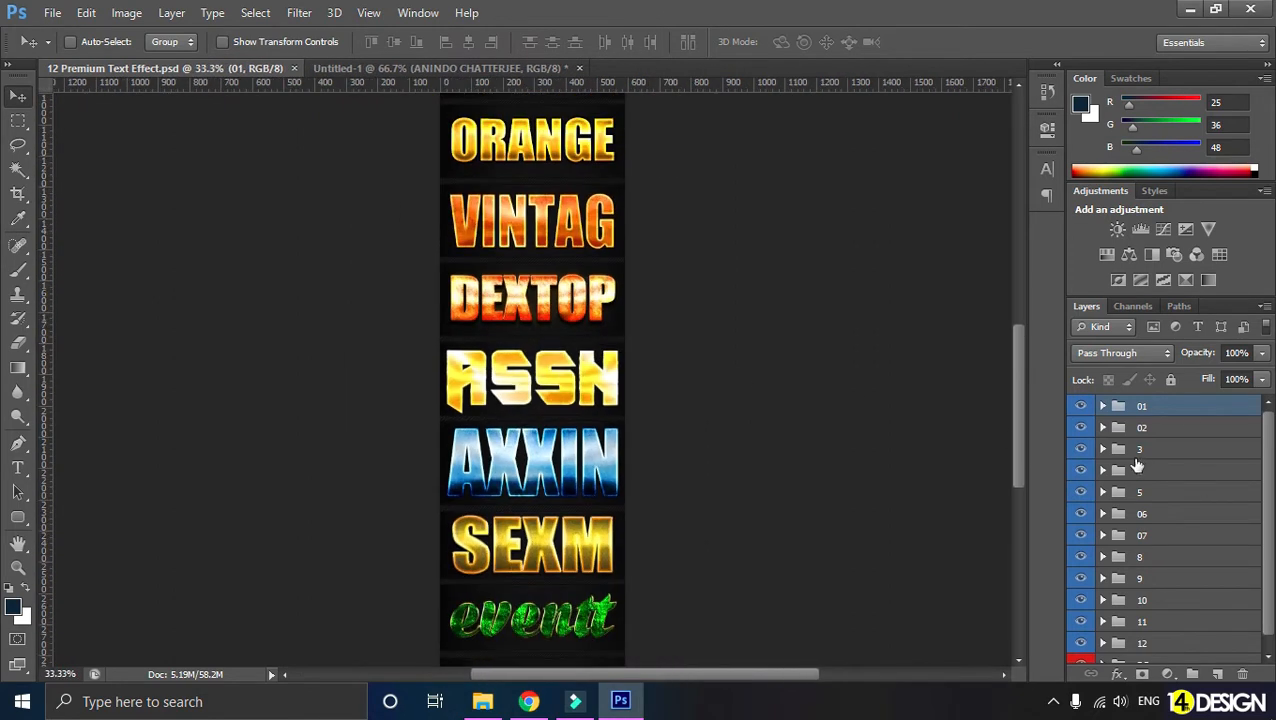
Identify the group holding the ASSN sample by toggling the visibility of groups 4, 07 and 8, and select it
left_click(1083, 472)
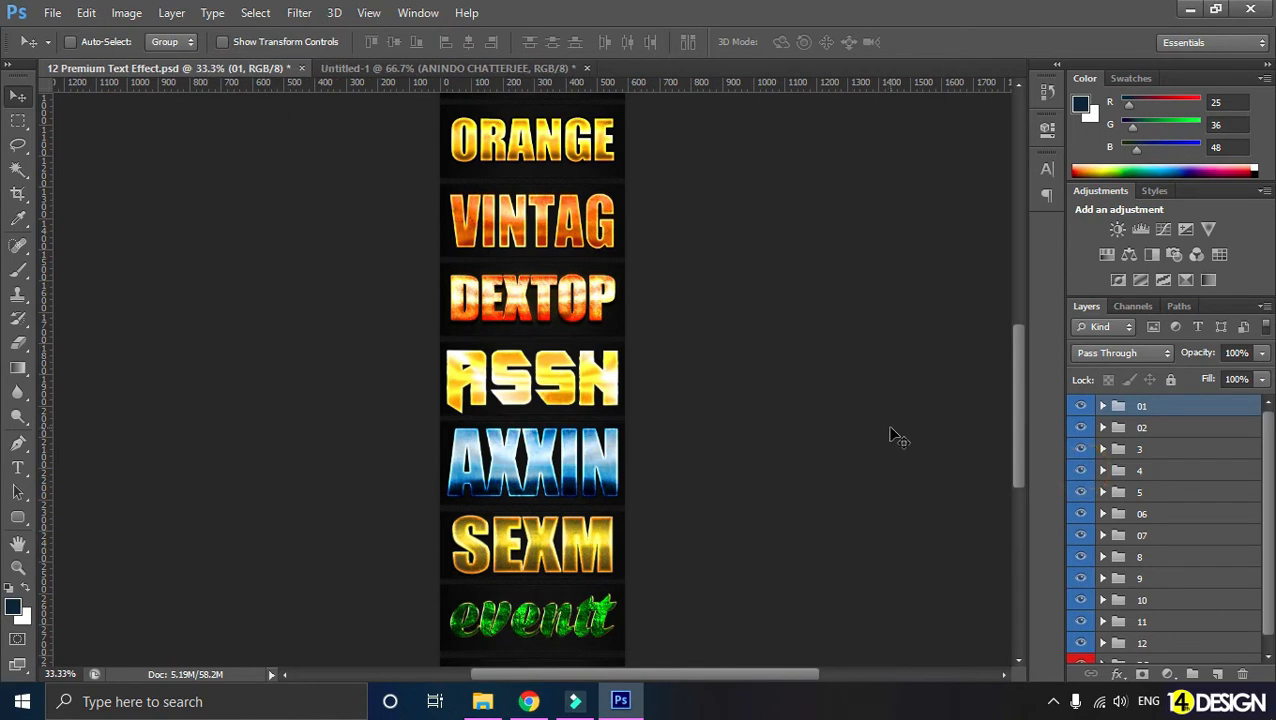
key("ctrl+minus")
left_click(1081, 536)
left_click(1081, 536)
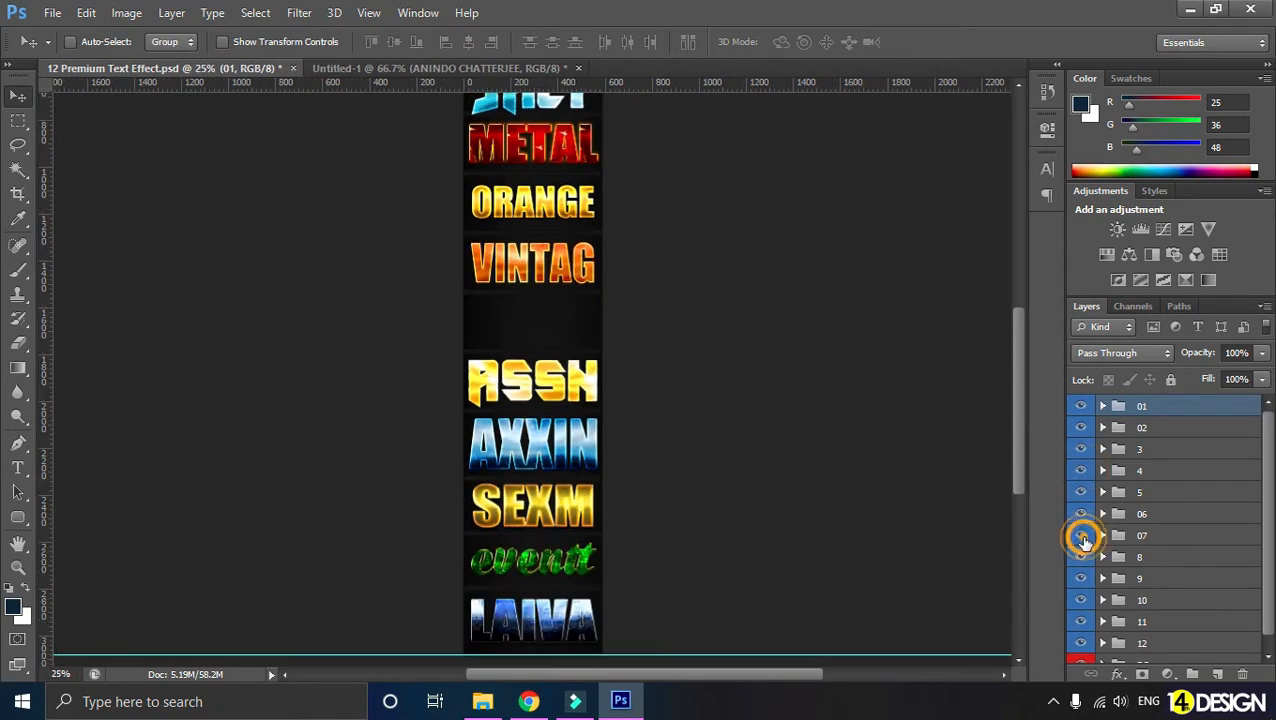
left_click(1080, 556)
left_click(1080, 556)
left_click(1139, 557)
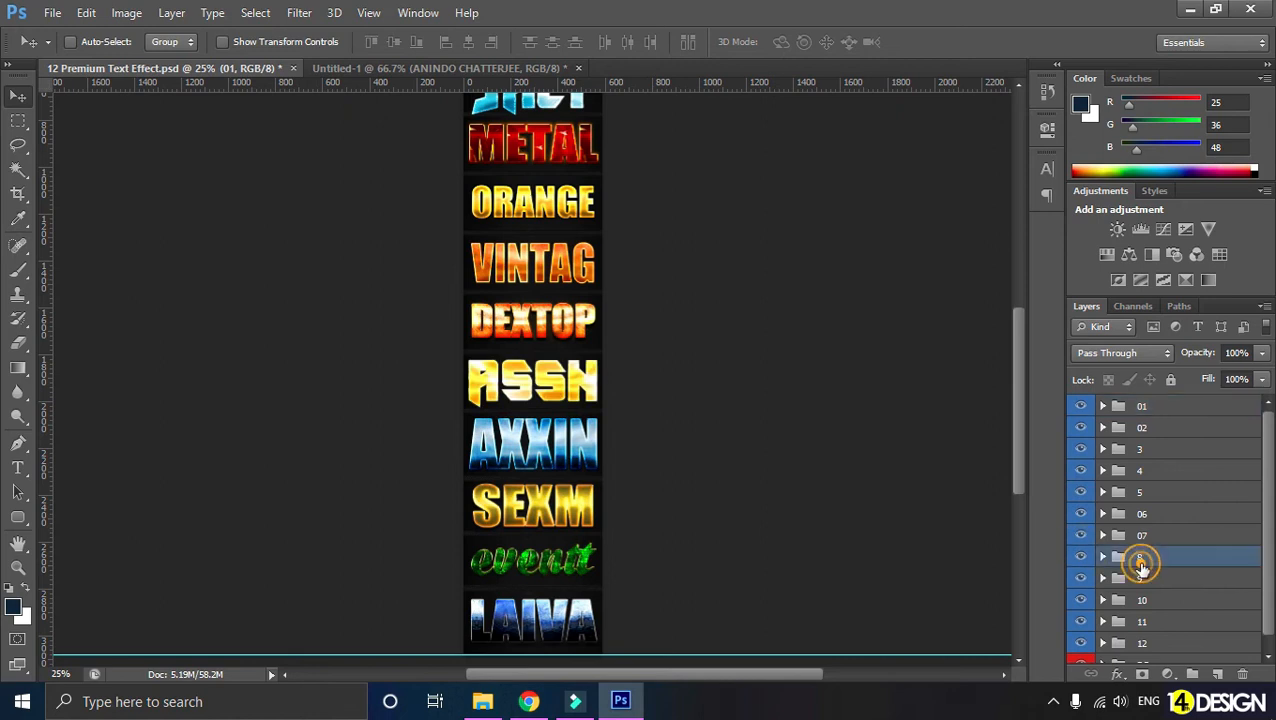
key("ctrl+plus")
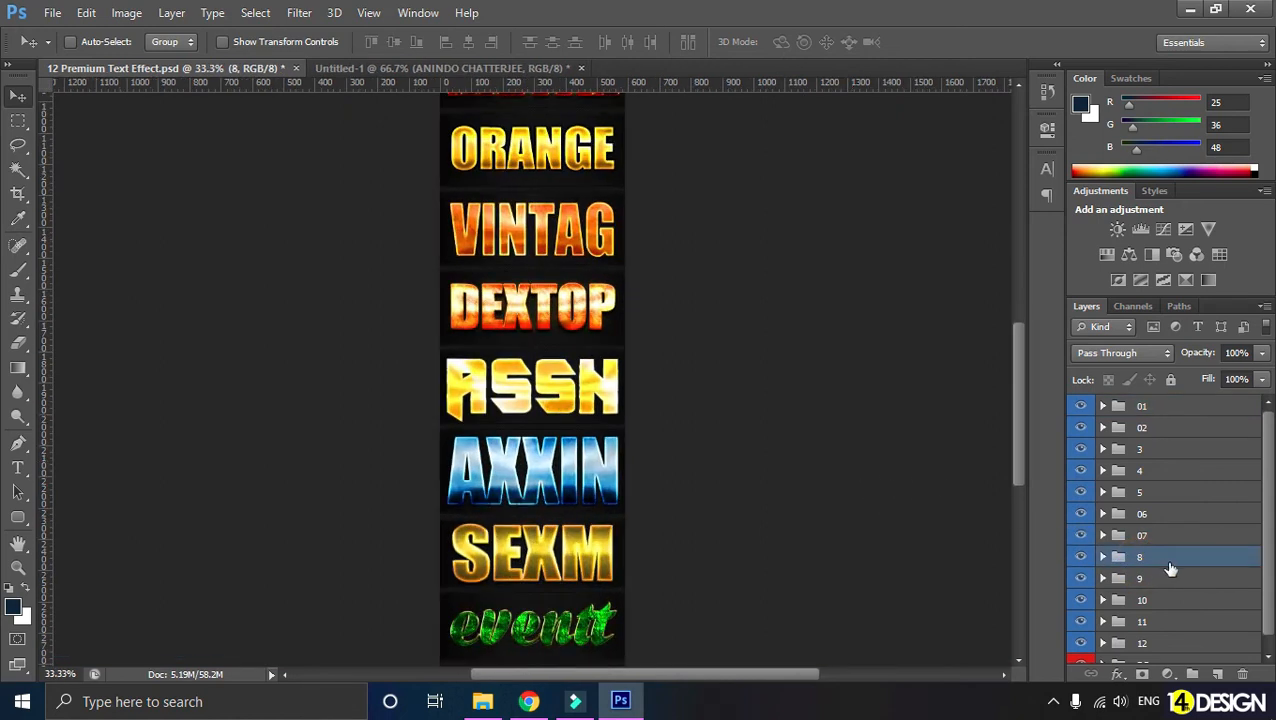
Expand group 8 and copy the layer style of its lower ASSN text layer
left_click(1103, 557)
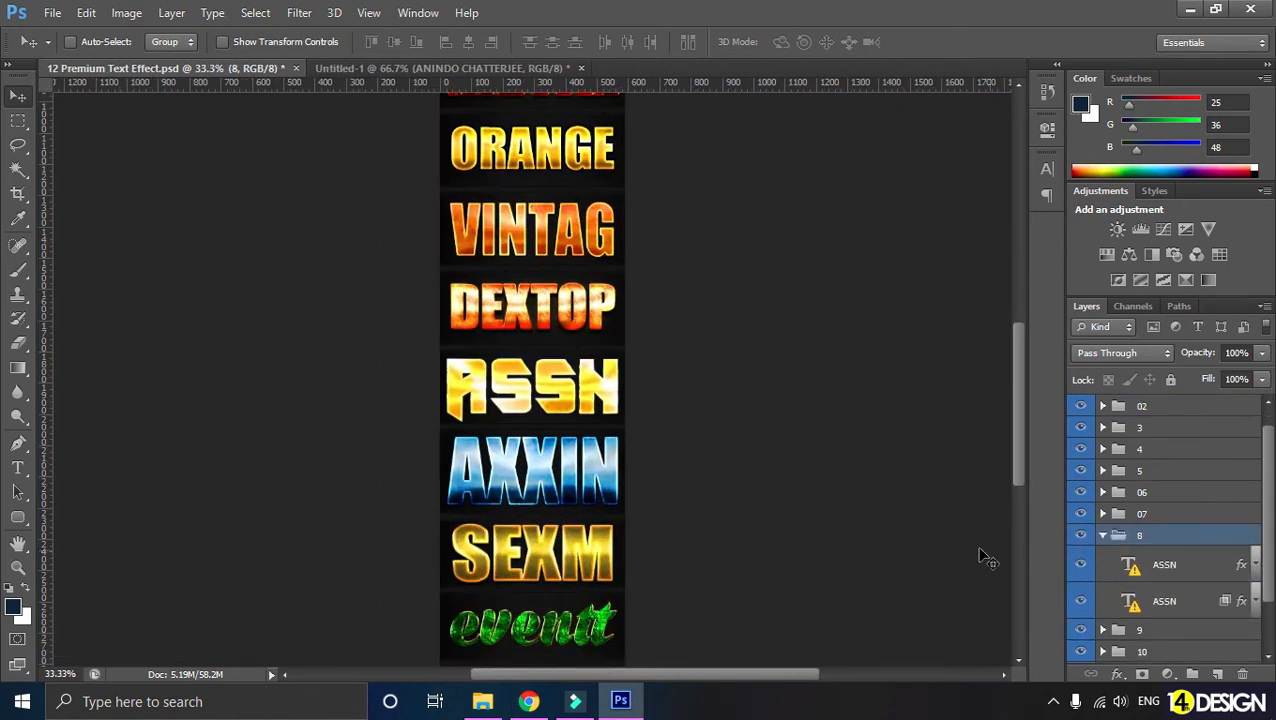
key("ctrl+plus")
left_click_drag(1270, 577, 1272, 608)
left_click(1192, 560)
left_click(1190, 522)
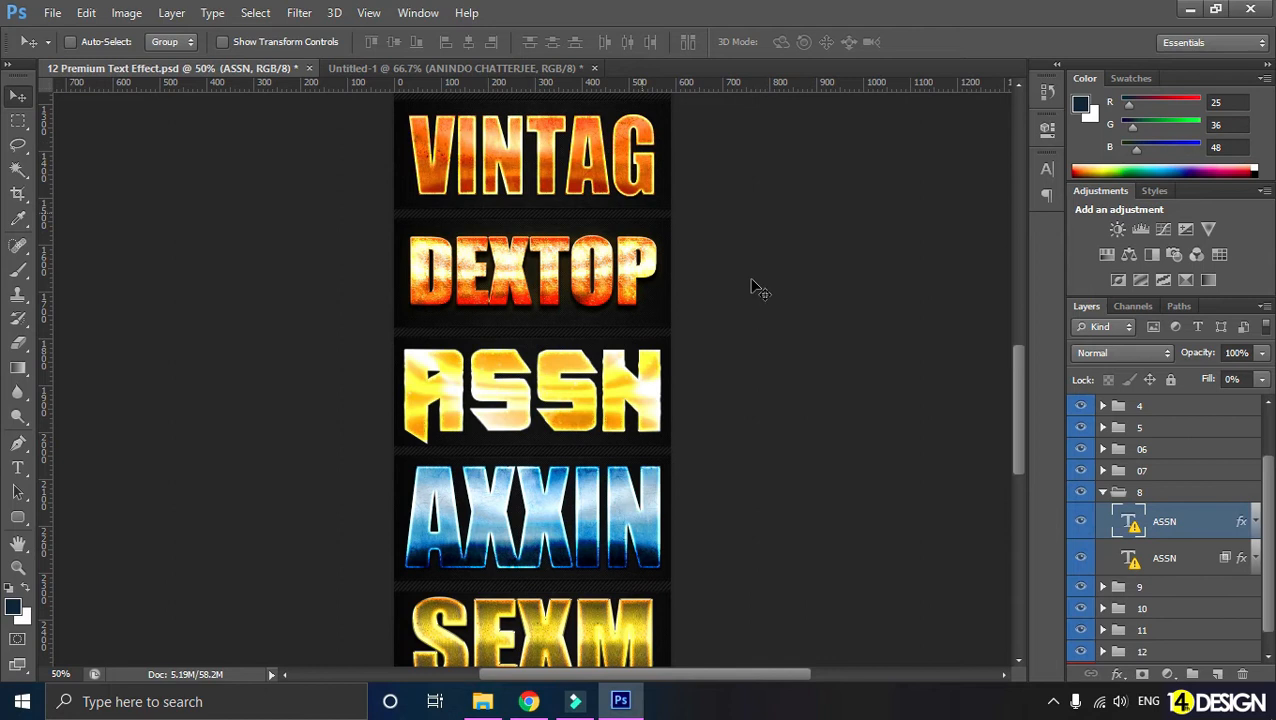
left_click(1183, 560)
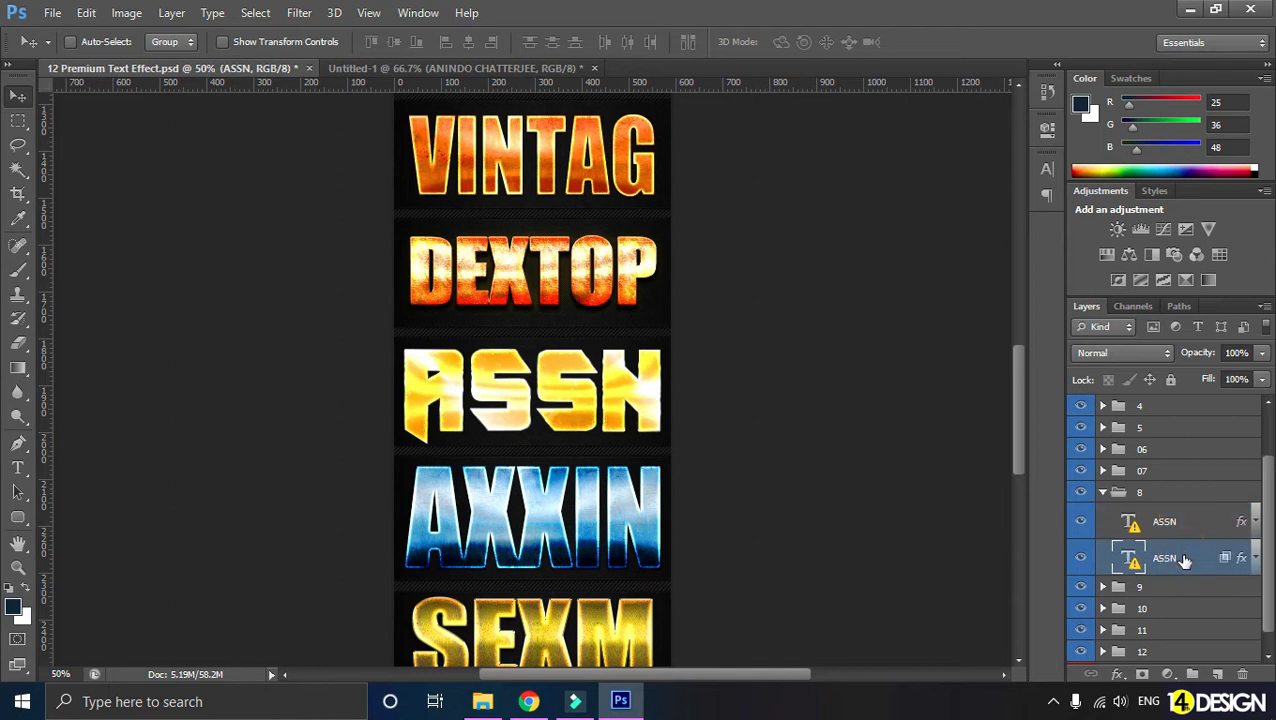
right_click(1191, 560)
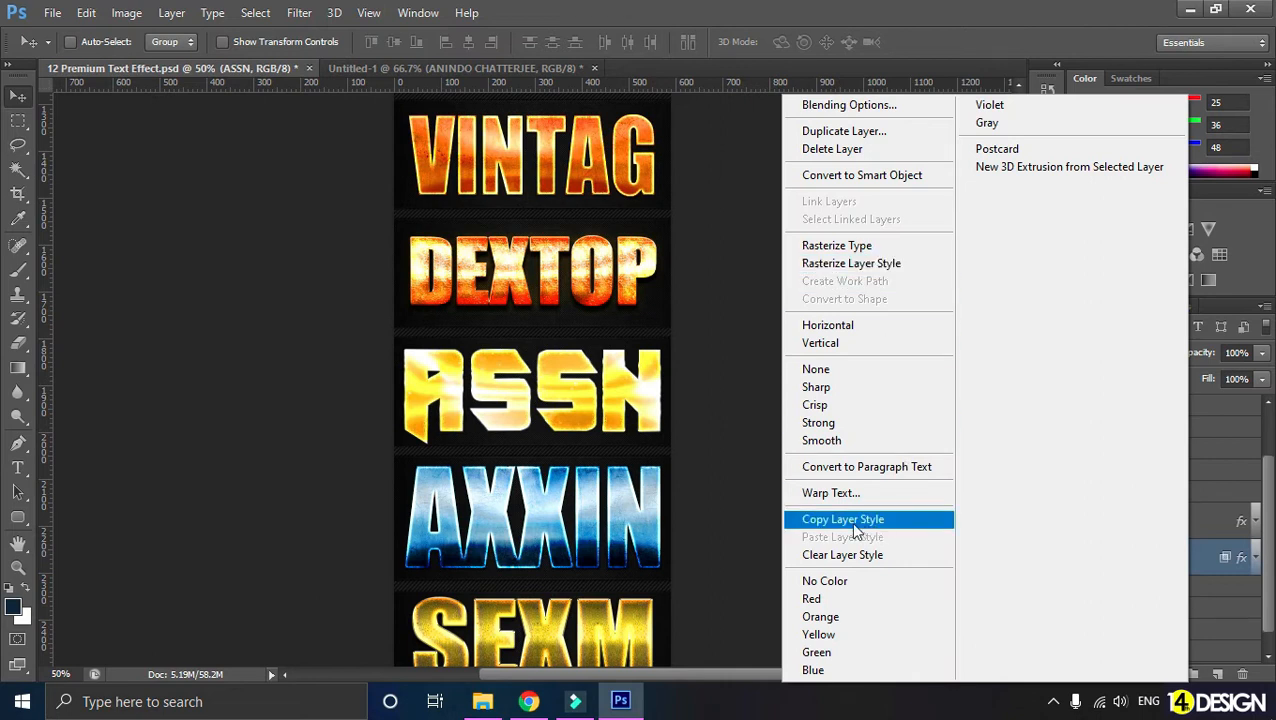
left_click(897, 520)
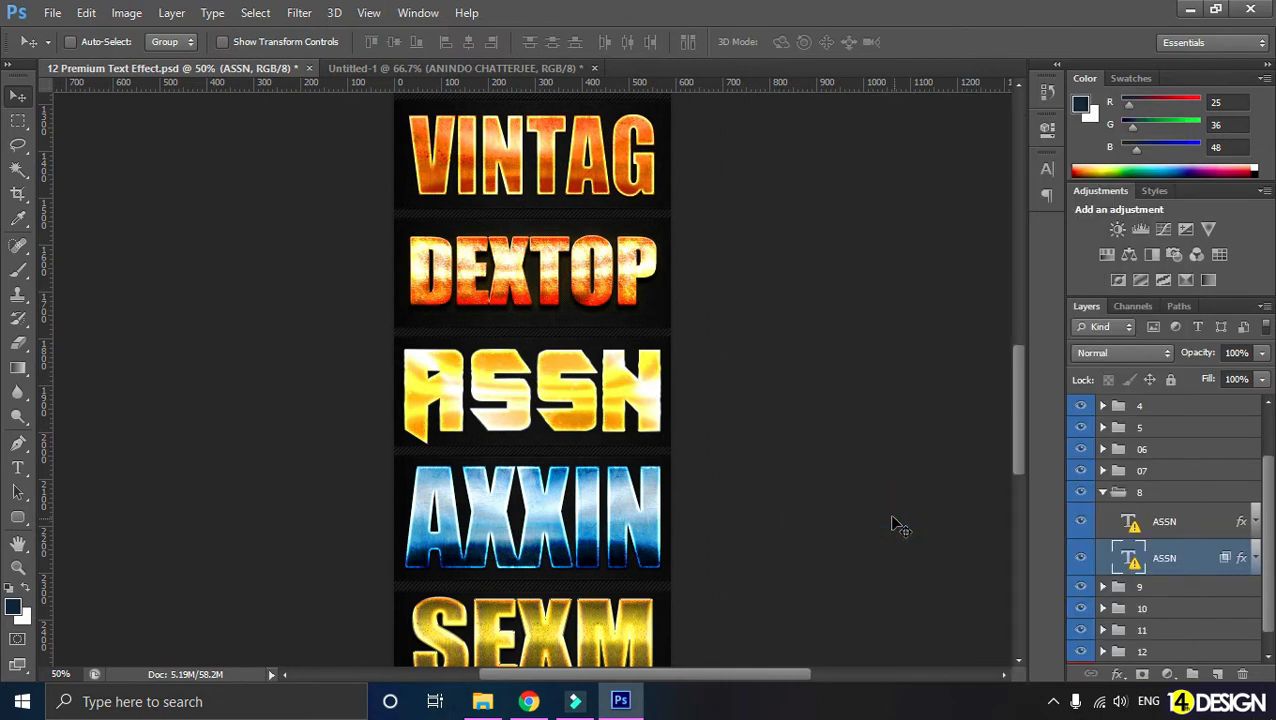
Nudge the name text slightly in Untitled-1, paste the copied layer style onto its layer and collapse the effects list
left_click(433, 66)
left_click_drag(622, 378, 619, 381)
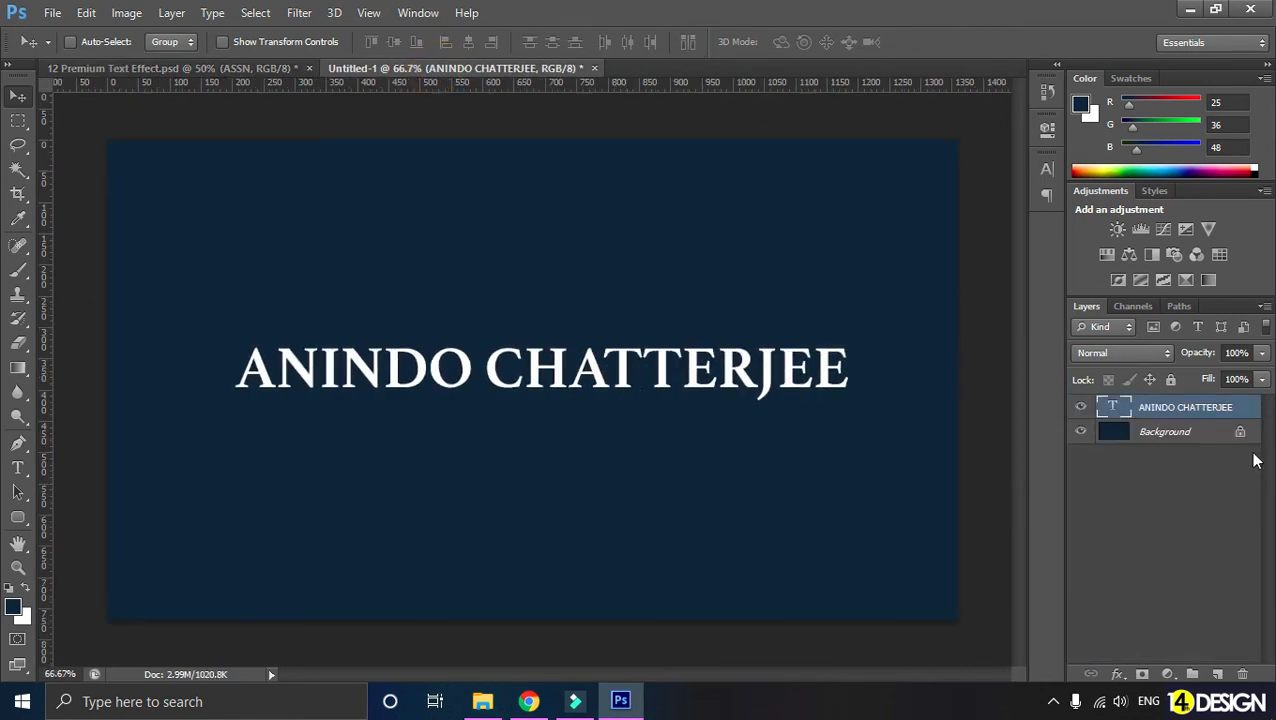
right_click(1207, 414)
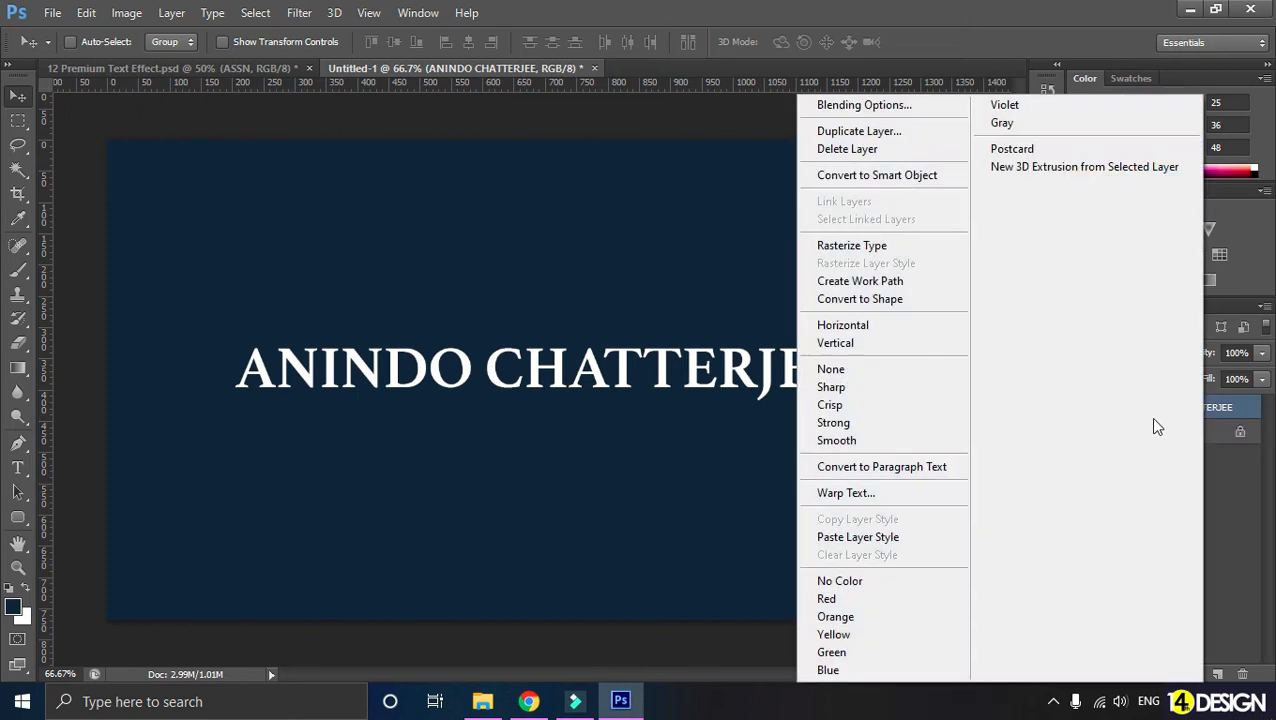
left_click(926, 541)
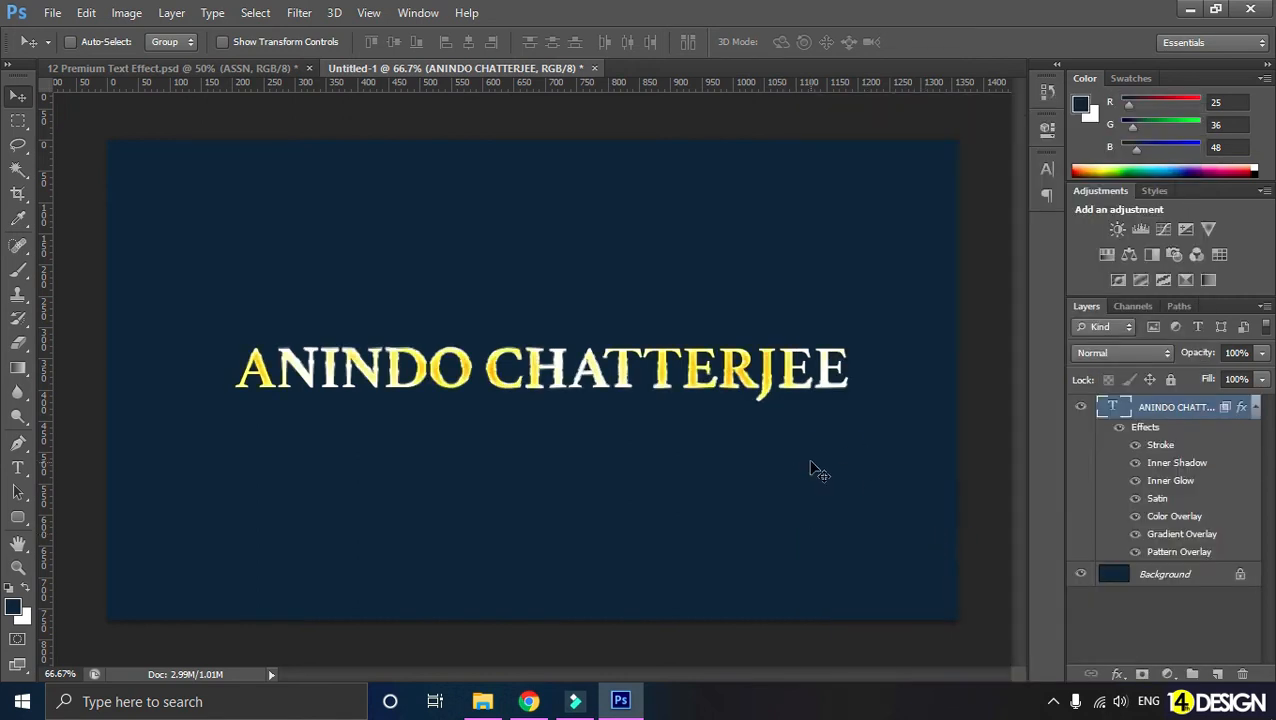
key("ctrl+plus")
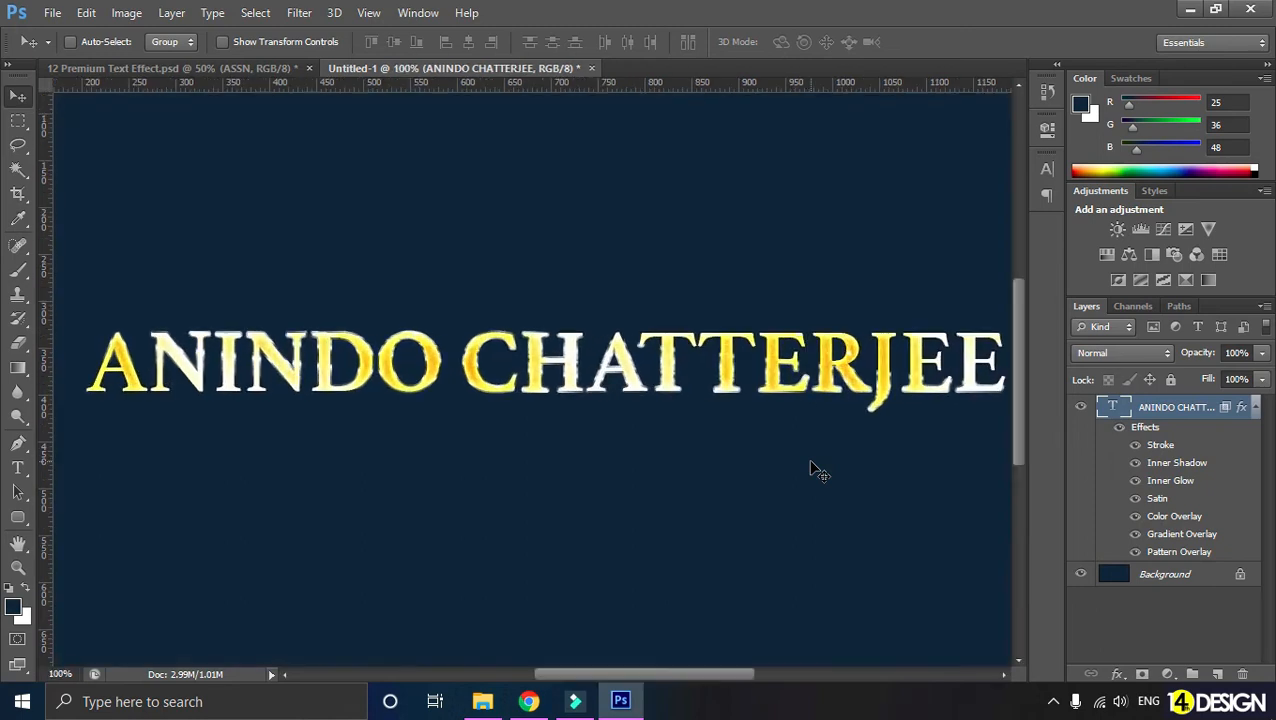
key("ctrl+minus")
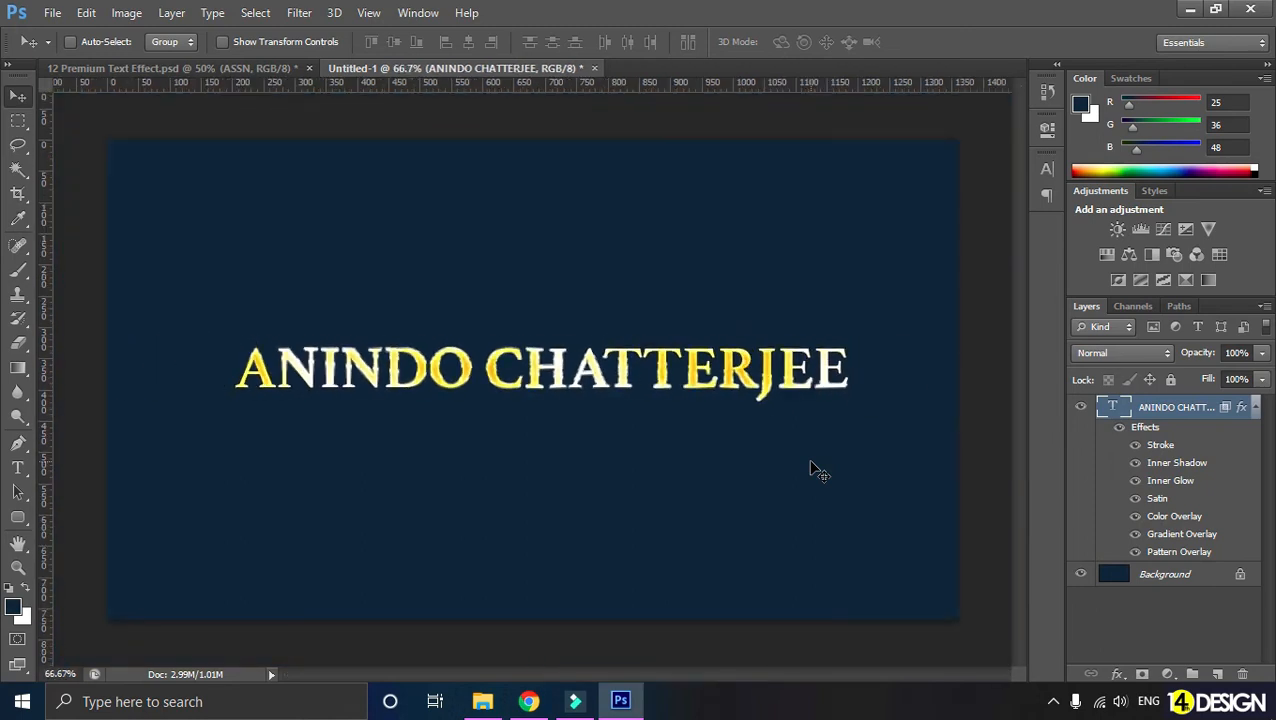
left_click(1256, 407)
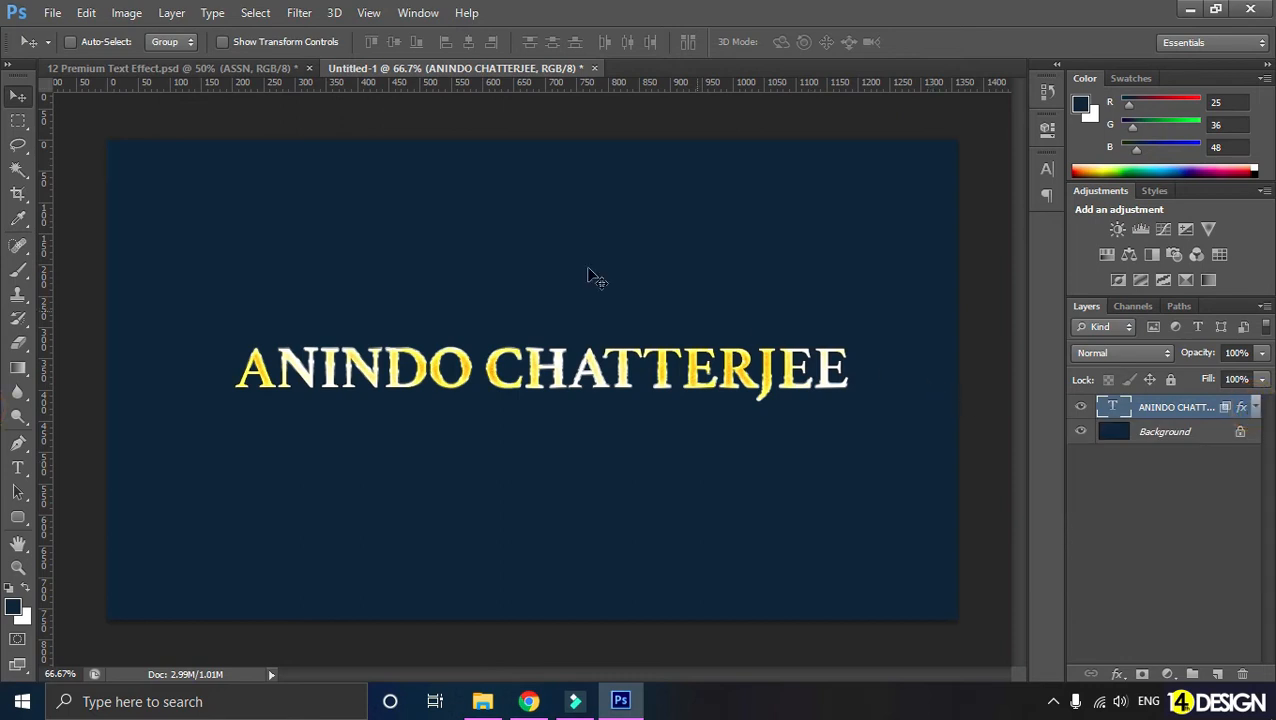
Duplicate the styled name text layer in Untitled-1
left_click(224, 69)
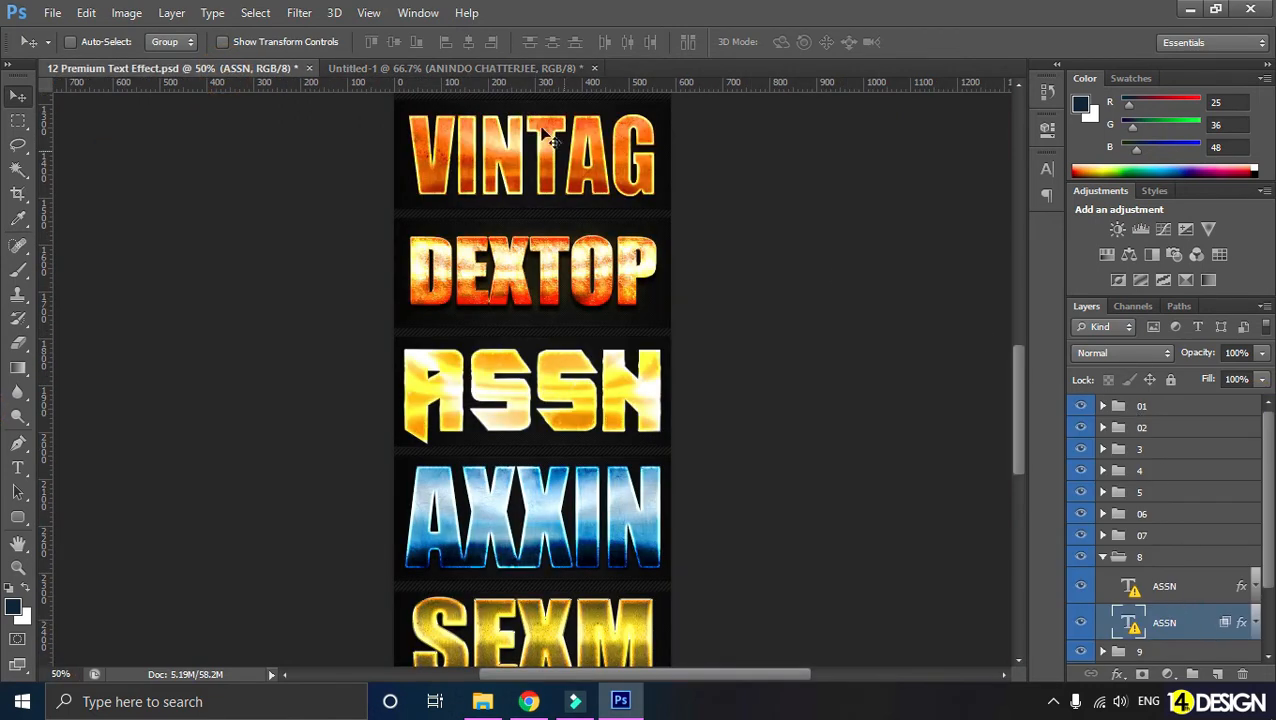
left_click(466, 67)
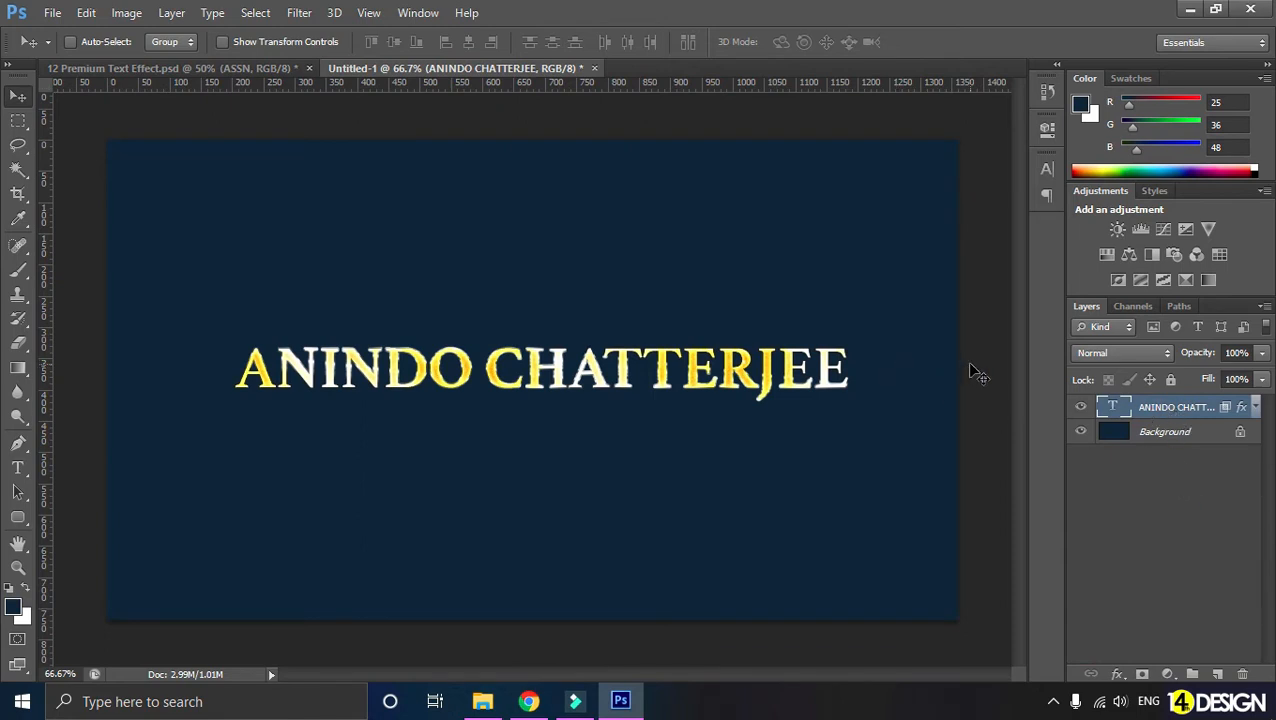
key("ctrl+j")
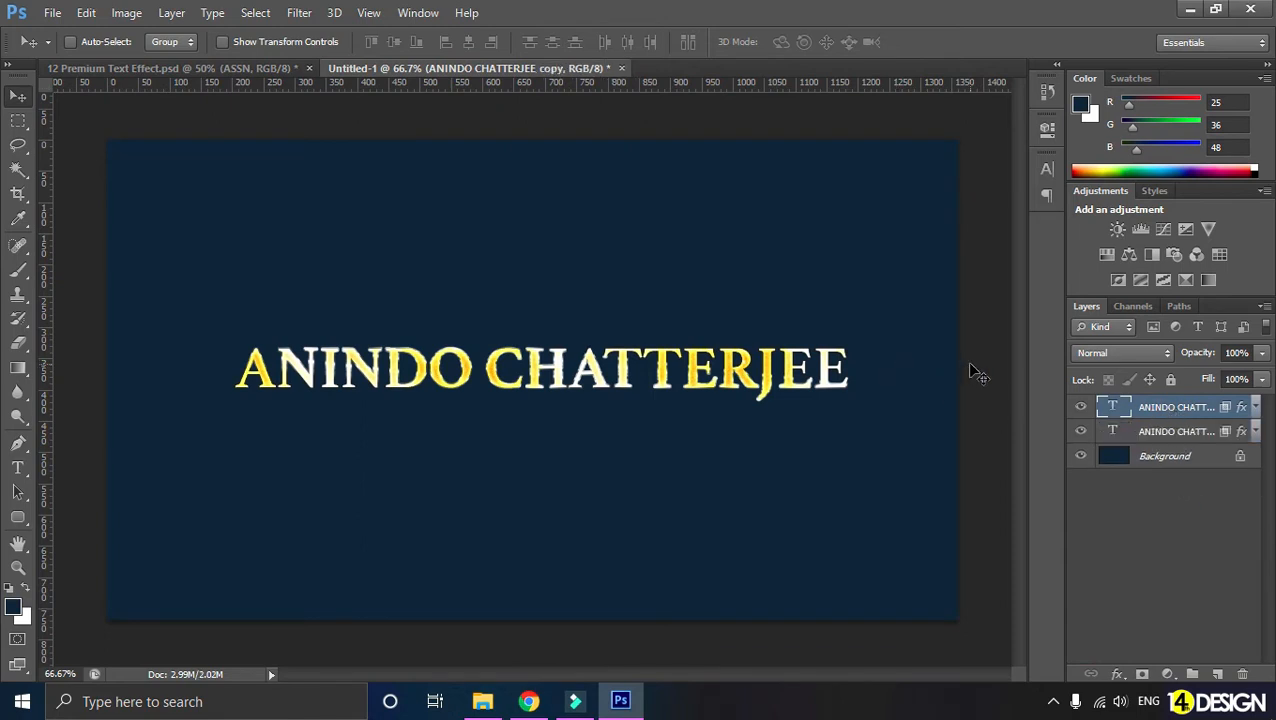
Copy the layer style of the upper ASSN text layer in group 8 and paste it onto the duplicated name layer in Untitled-1
left_click(208, 69)
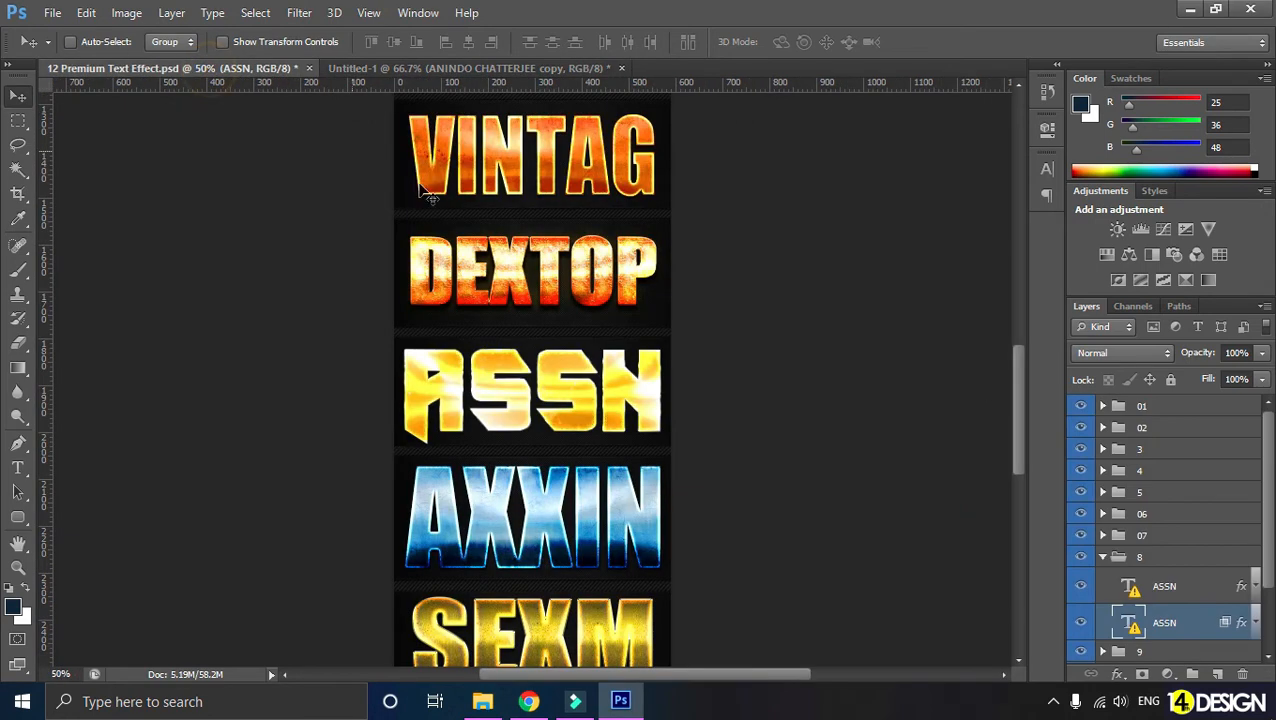
left_click(1186, 589)
right_click(1186, 589)
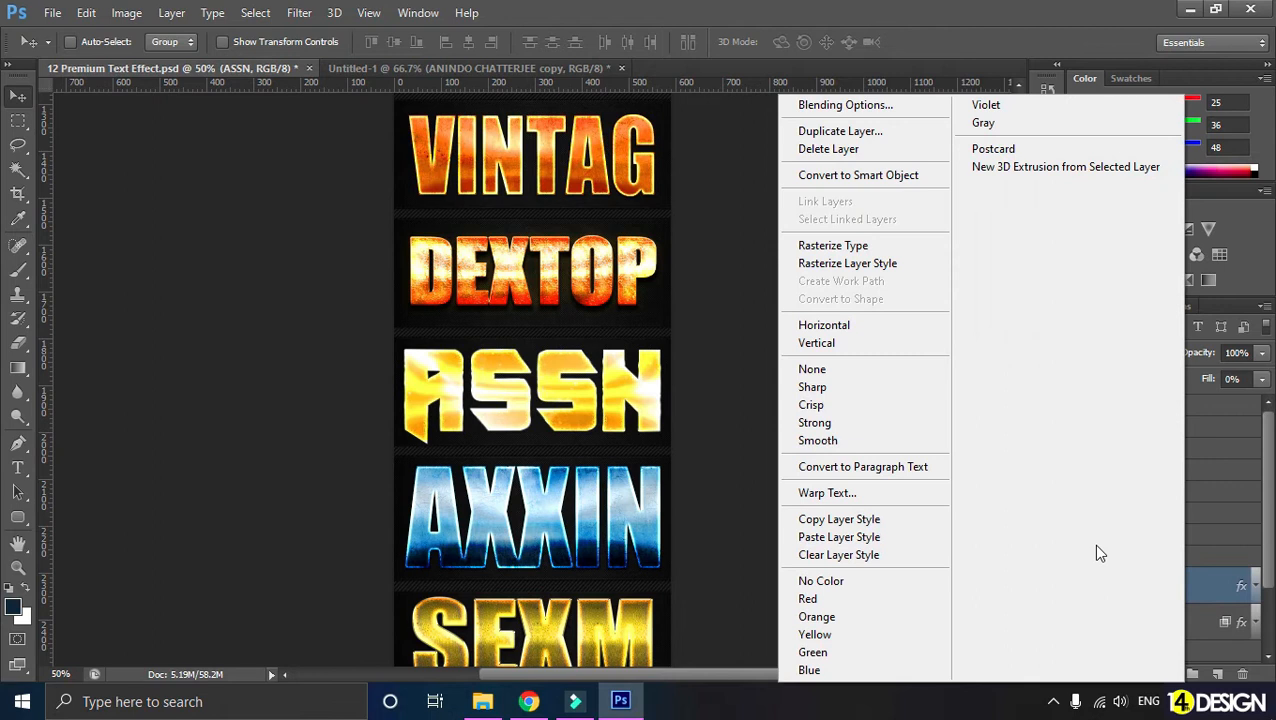
left_click(863, 530)
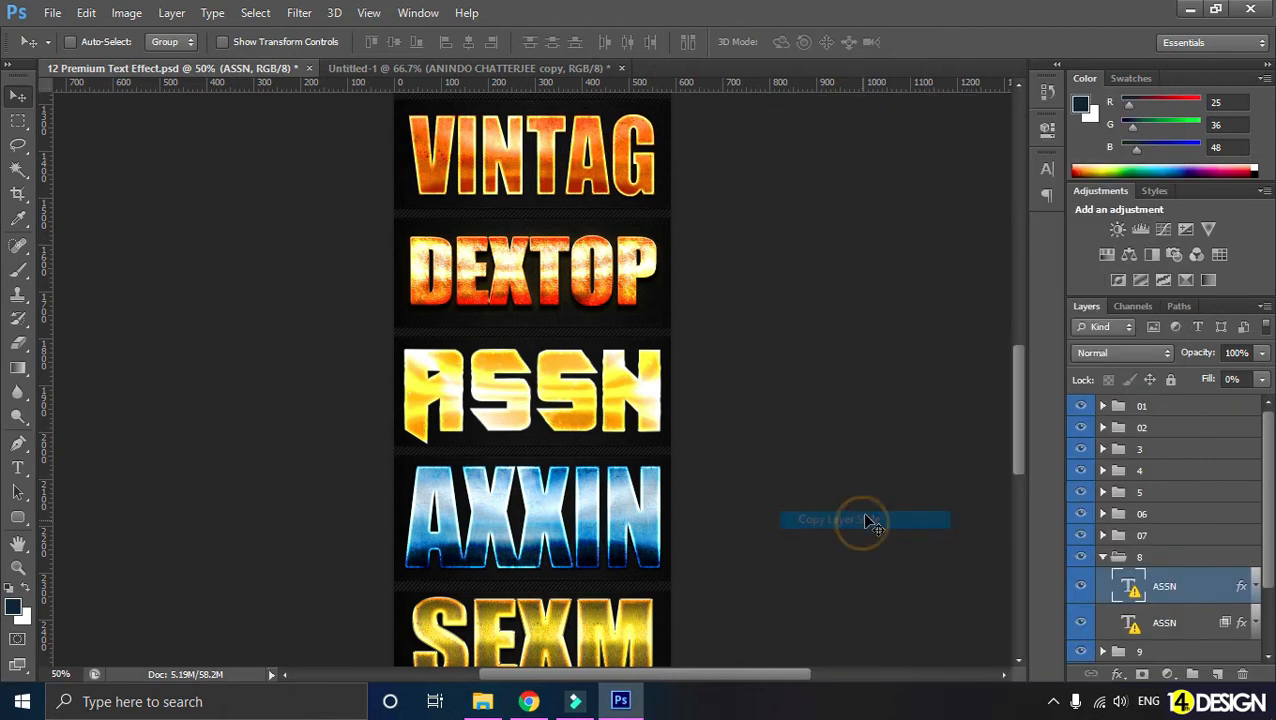
left_click(451, 70)
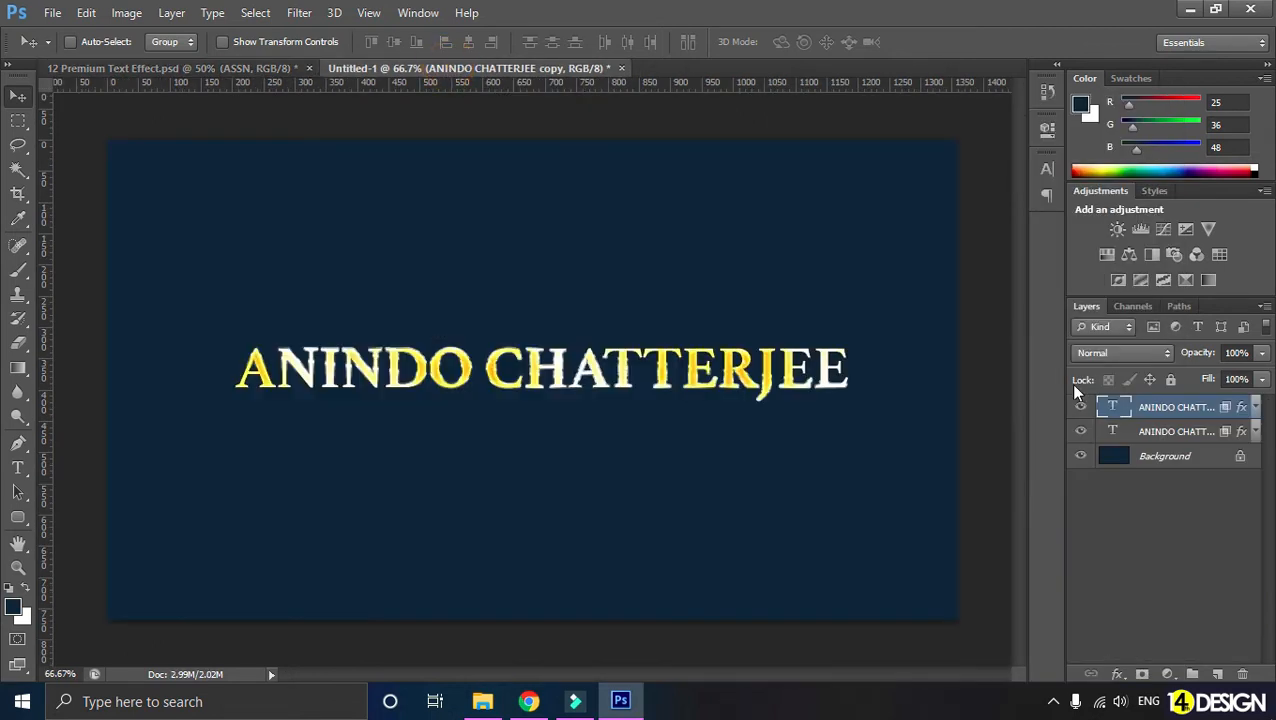
right_click(1188, 413)
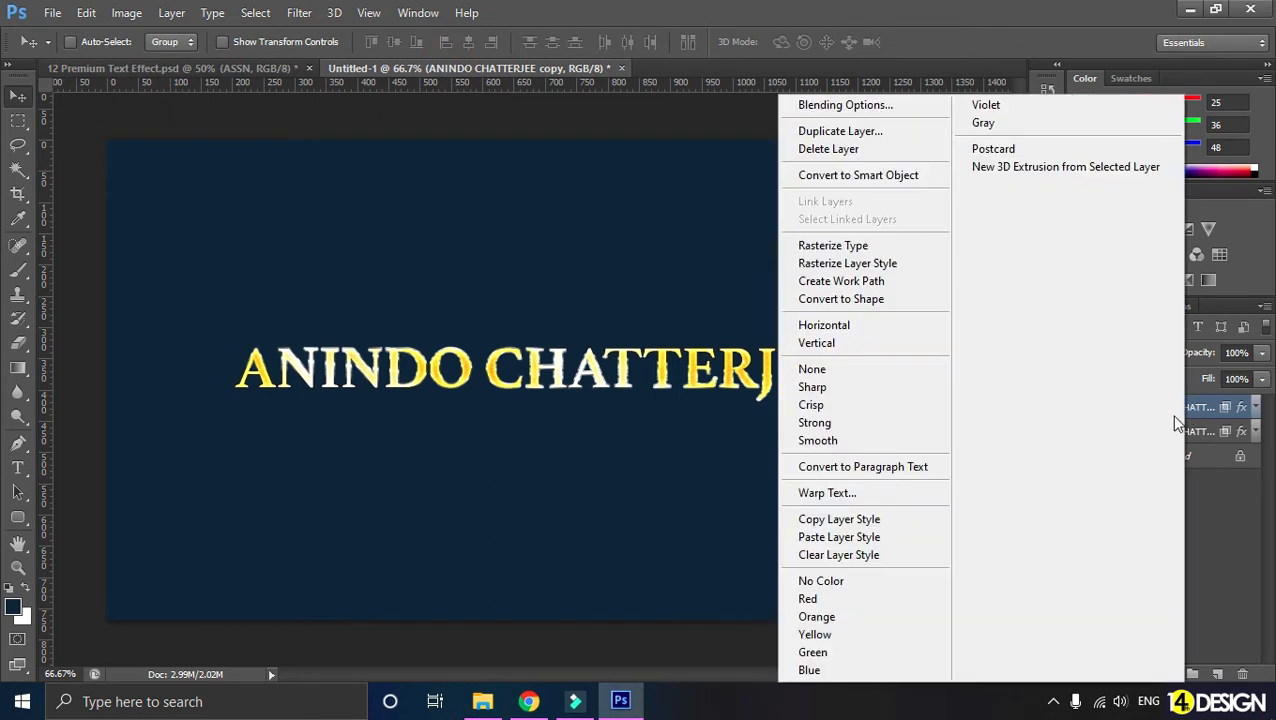
left_click(890, 538)
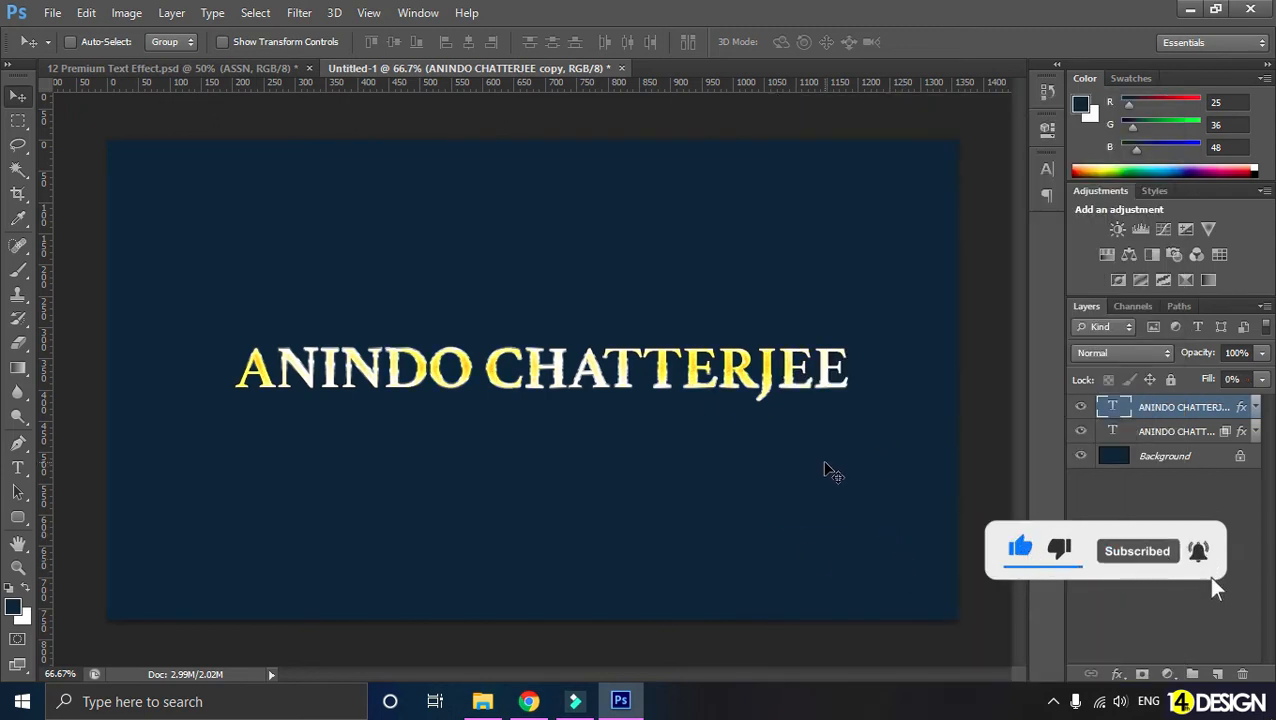
Select both name text layers and enlarge them together slightly with Free Transform
left_click(1170, 431, "shift")
key("ctrl+t")
left_click_drag(848, 416, 889, 436)
key("Return")
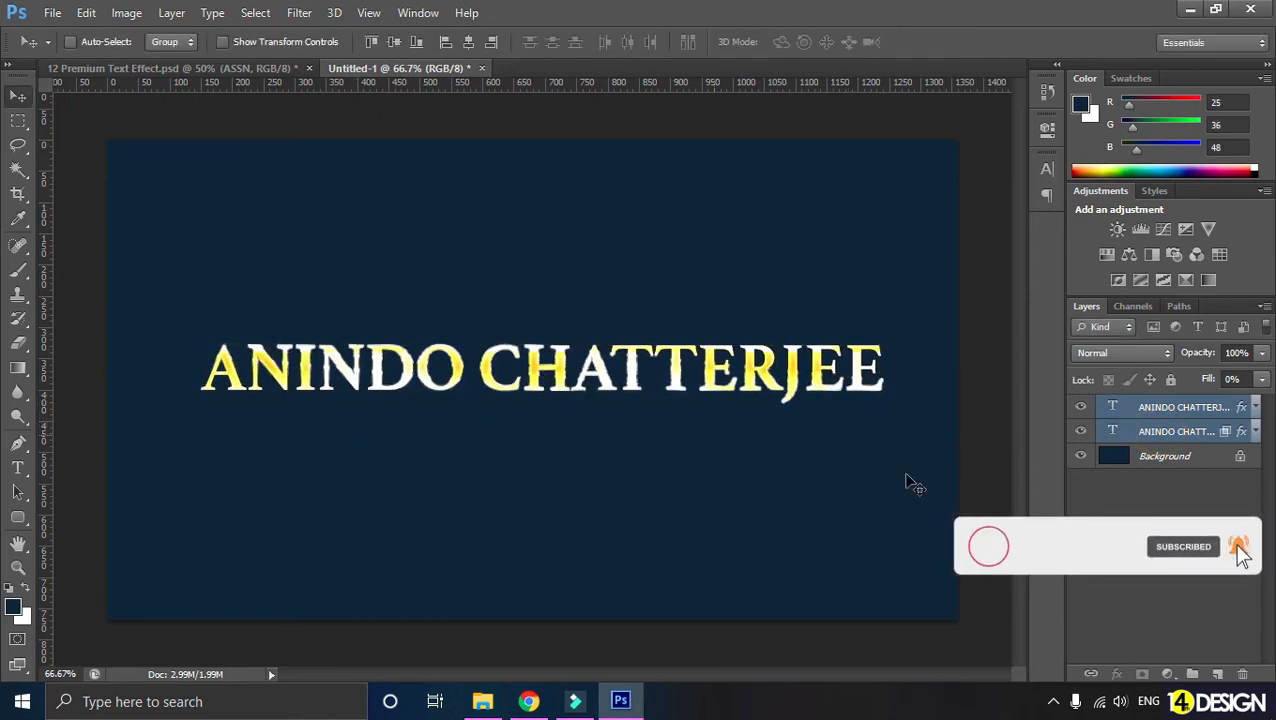
Select the name text, switch to 12 Premium Text Effect.psd and compare the lettering of the effects around ASSN
left_click(22, 468)
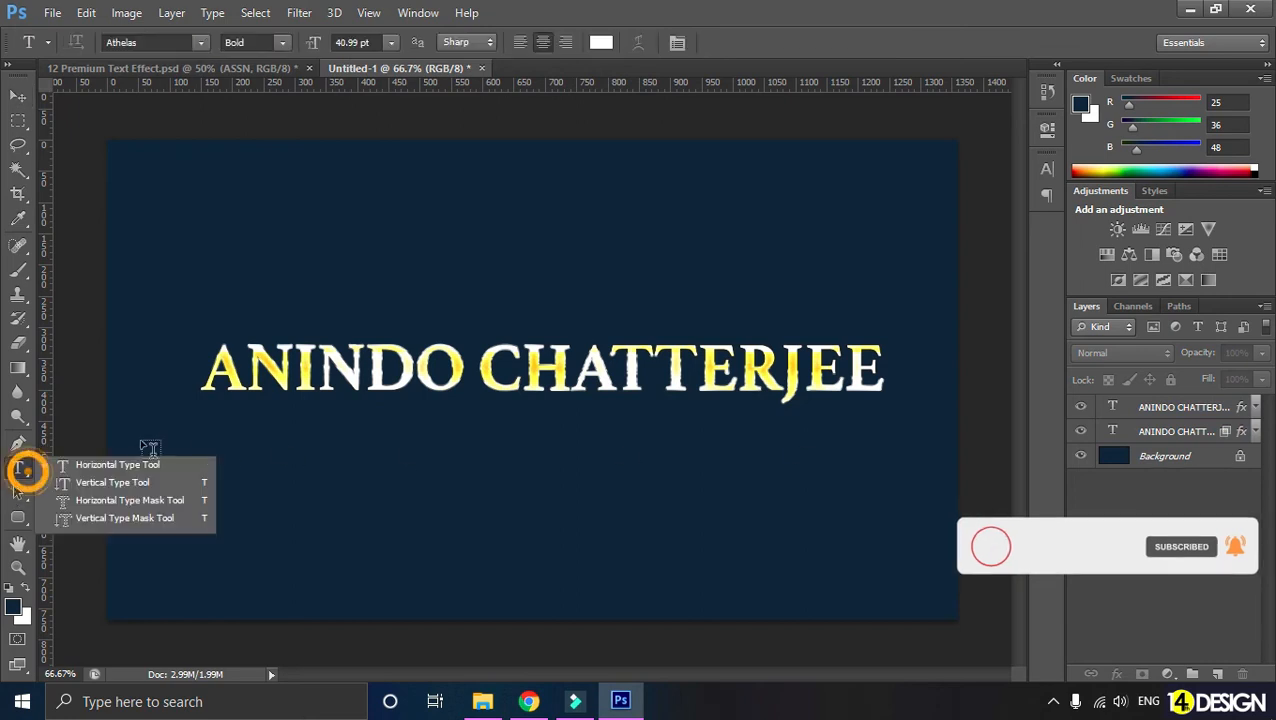
triple_click(307, 379)
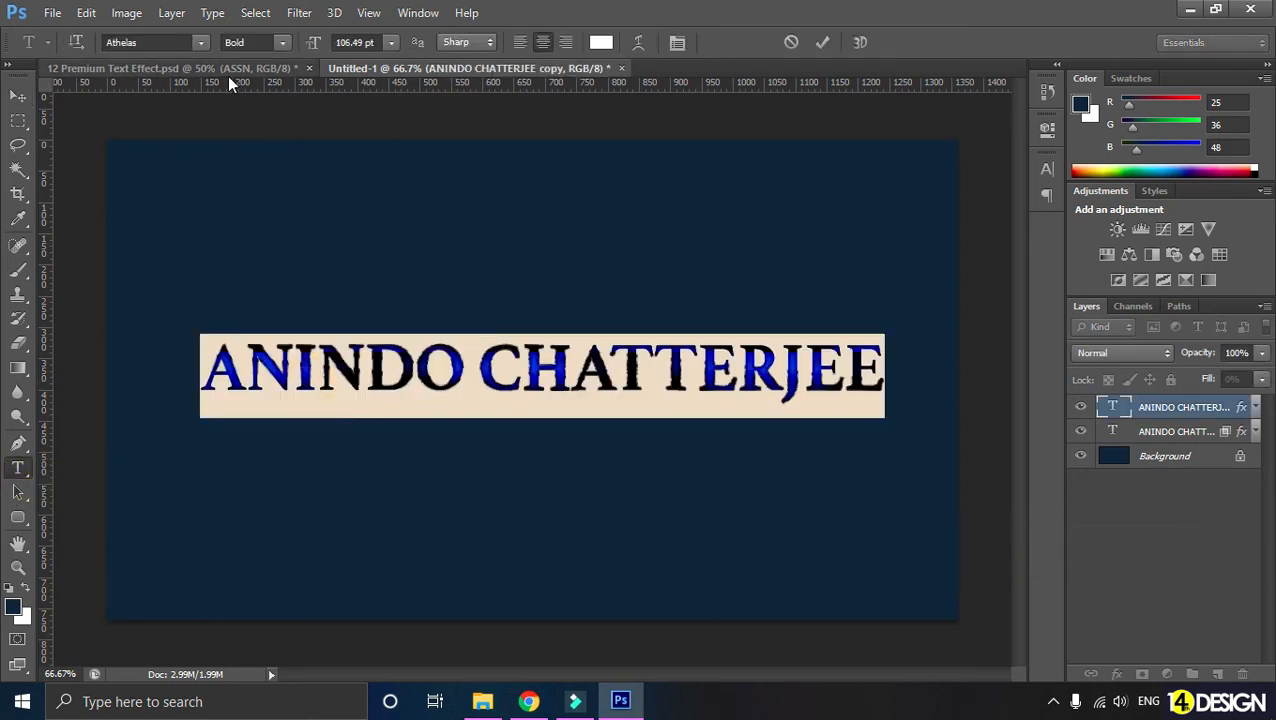
left_click(227, 72)
scroll(456, 363, "down", 5)
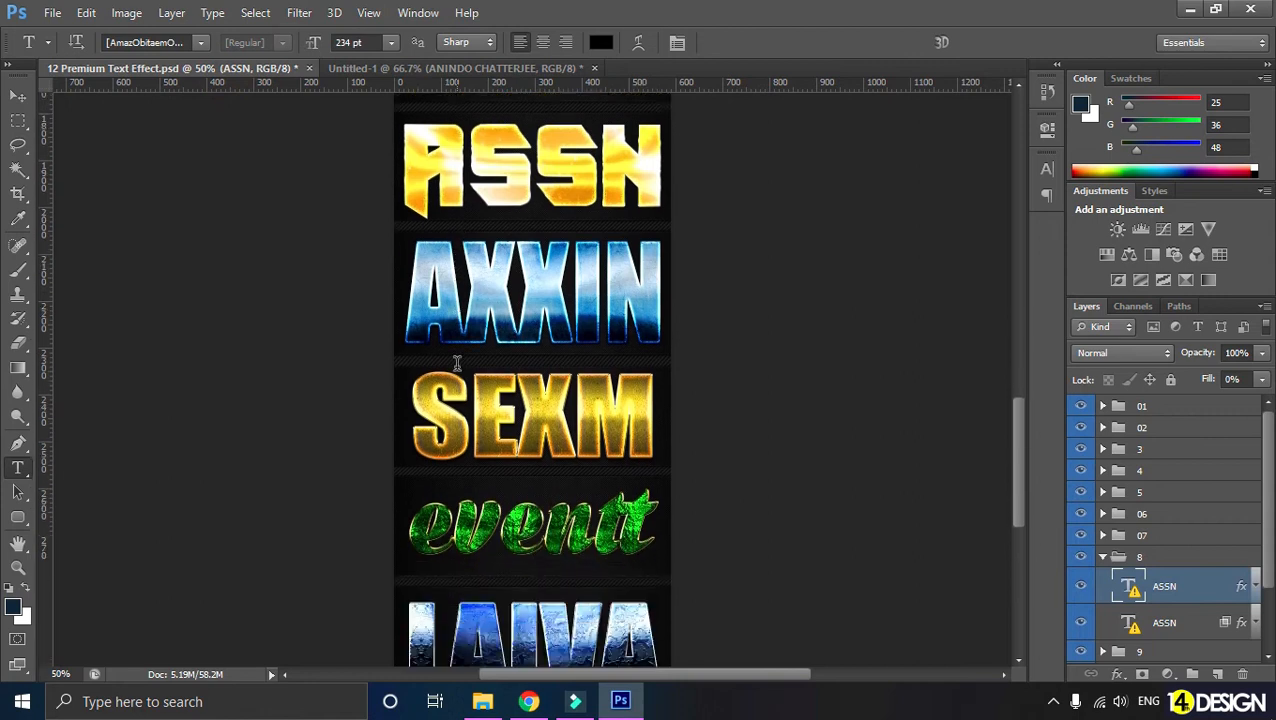
scroll(456, 363, "up", 3)
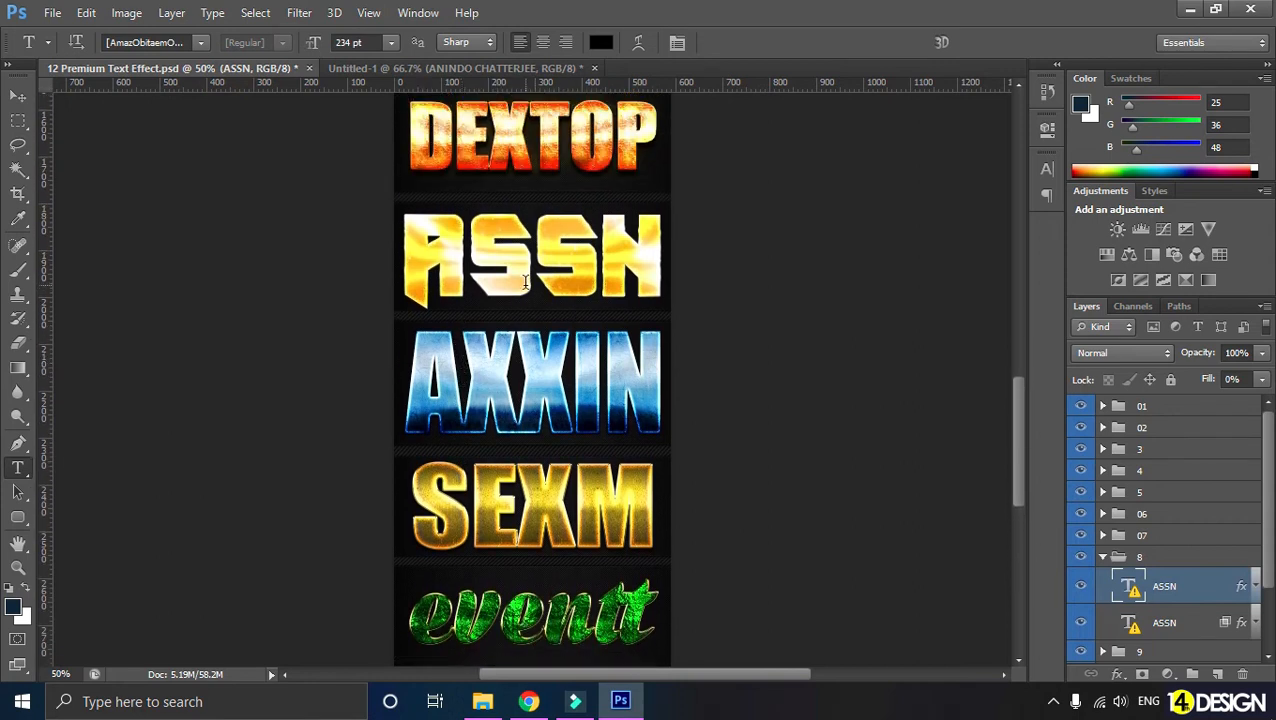
scroll(525, 282, "up", 1)
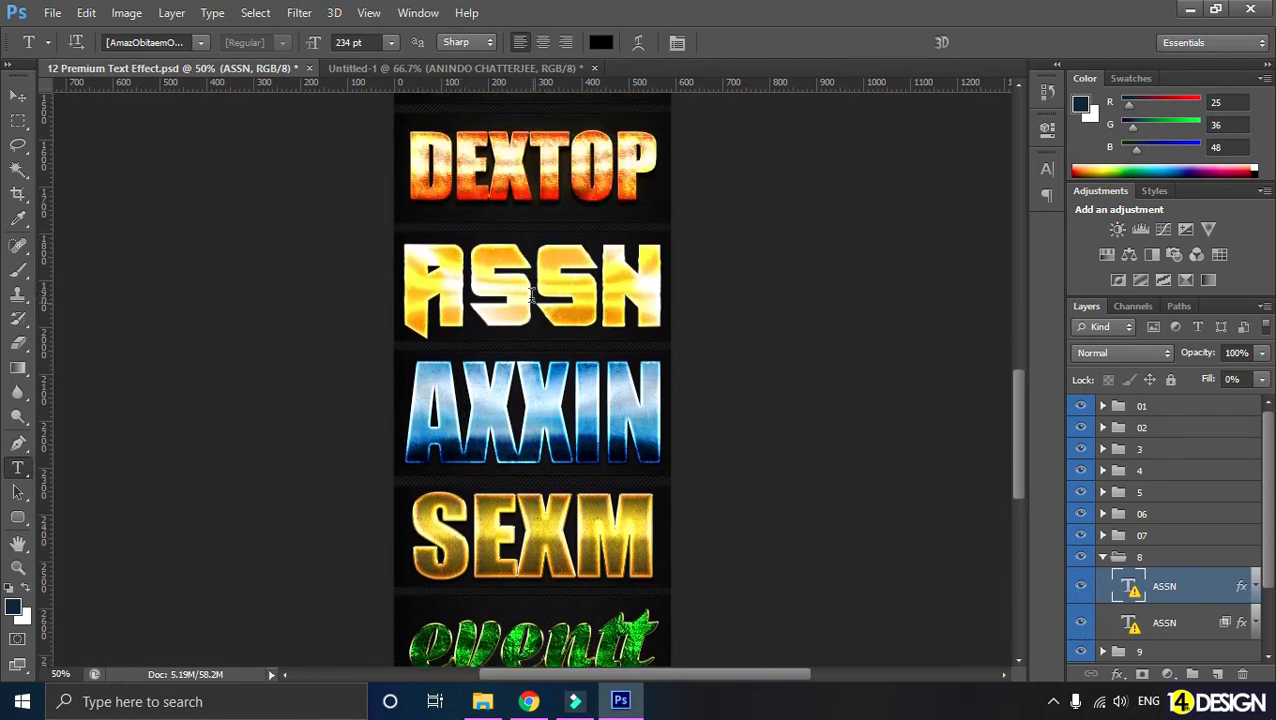
Set the font of the upper name text layer in Untitled-1 to Impact
left_click(485, 67)
left_click(556, 355)
key("ctrl+a")
left_click(152, 42)
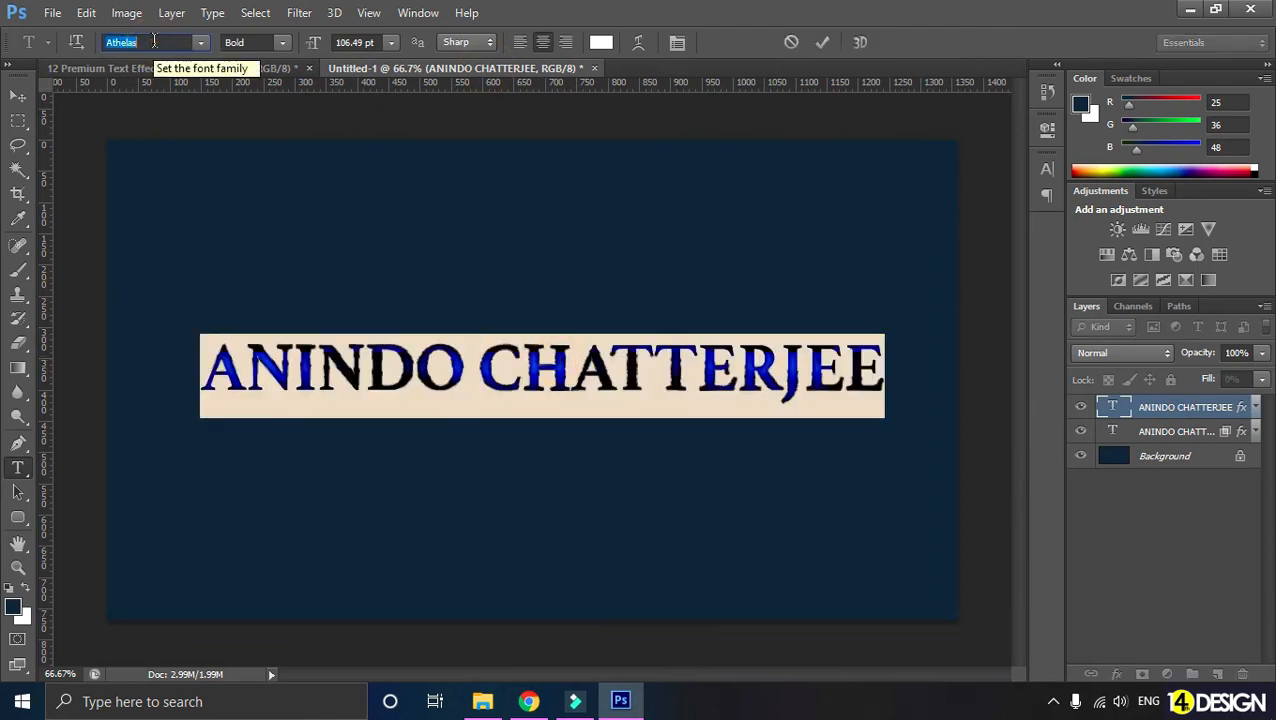
key("BackSpace")
type("Im")
key("Return")
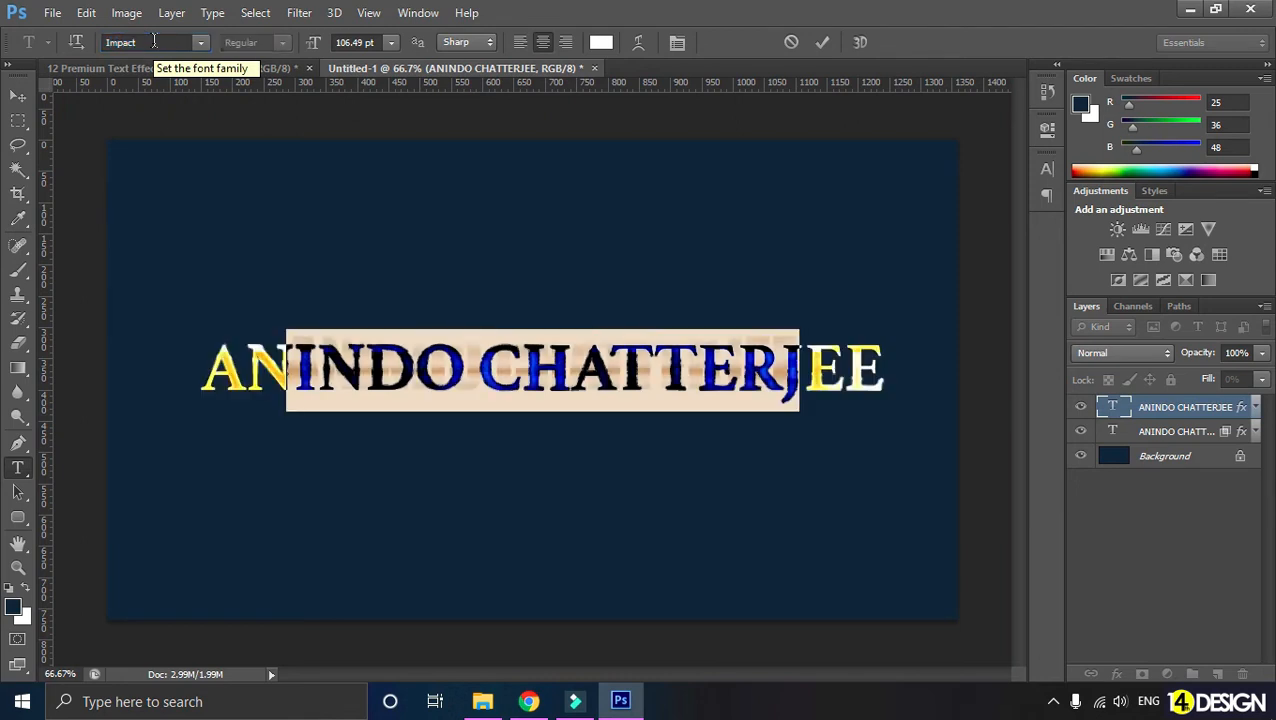
left_click(18, 96)
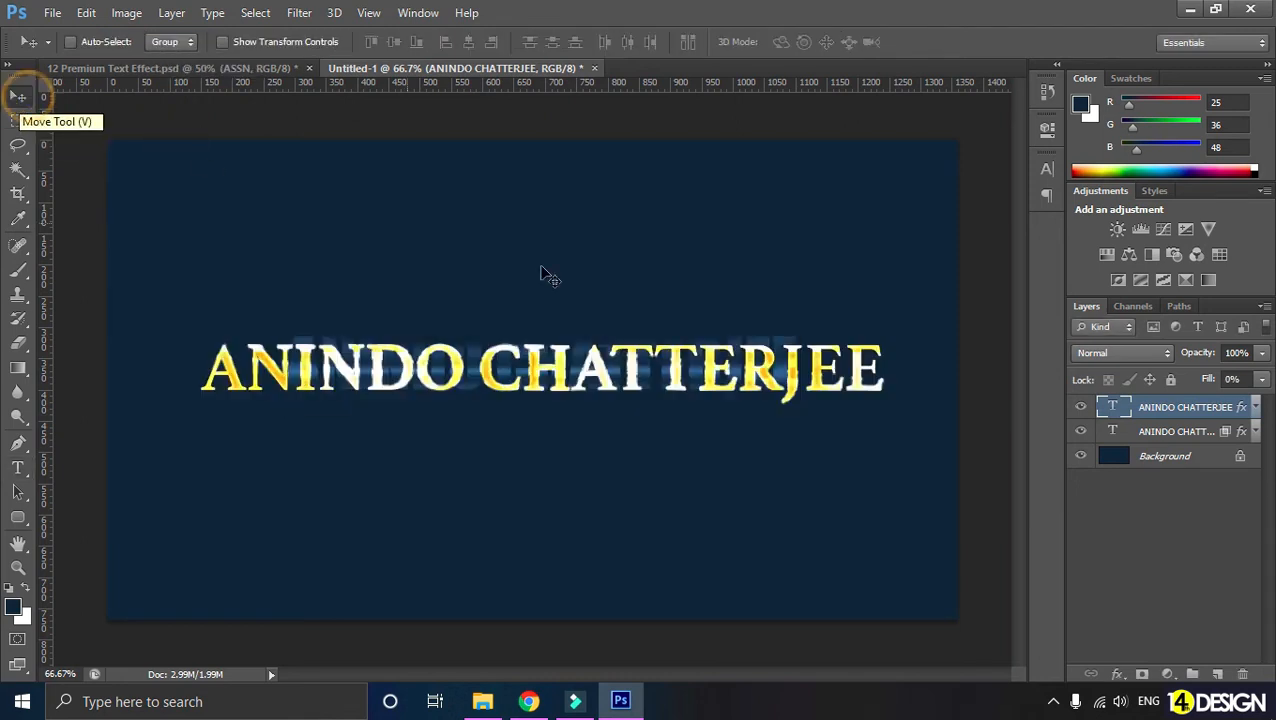
Hide the upper name text layer, set the lower one's font to Impact, and show the upper layer again
left_click(1081, 408)
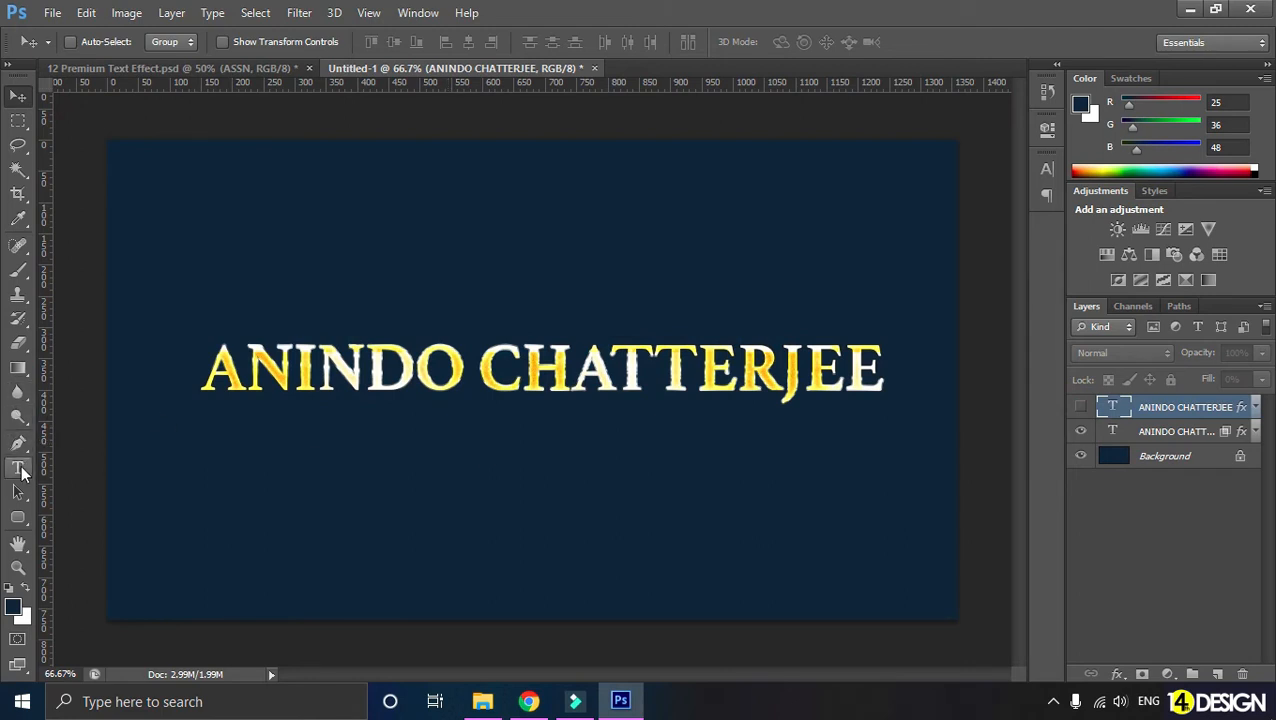
left_click(20, 470)
left_click(463, 370)
key("ctrl+a")
left_click(138, 42)
left_click(140, 40)
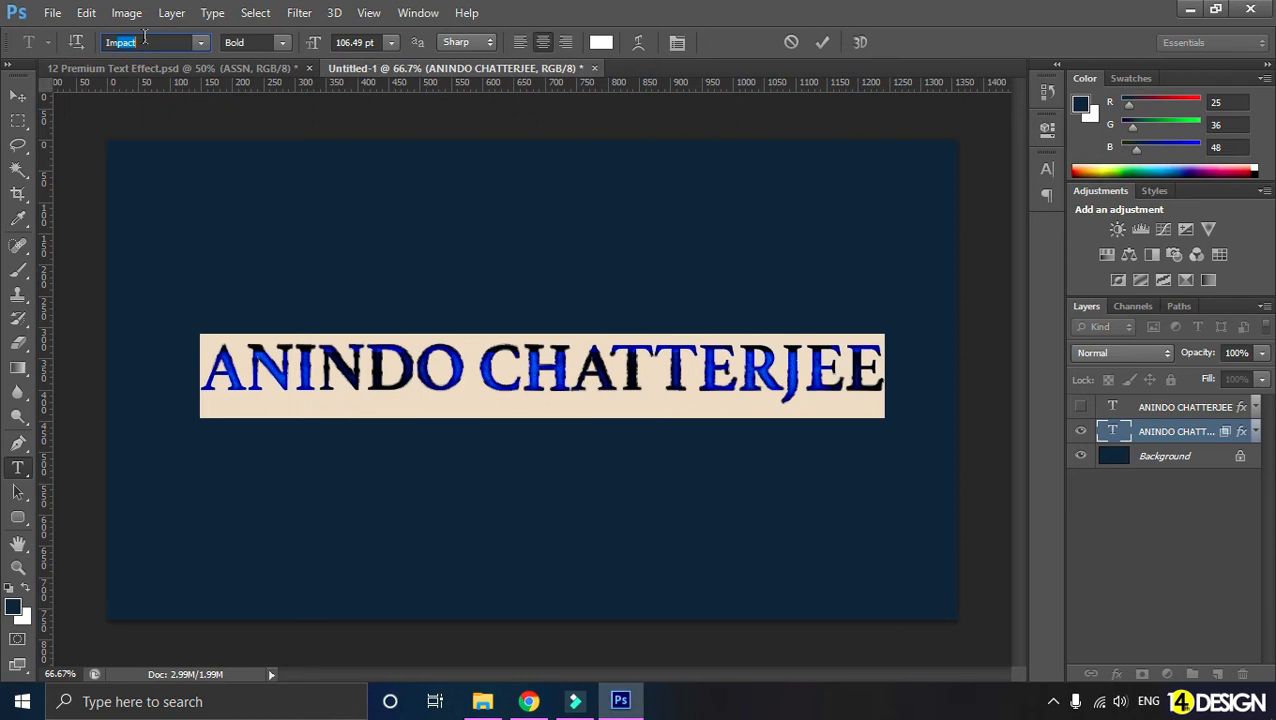
key("Return")
left_click(22, 92)
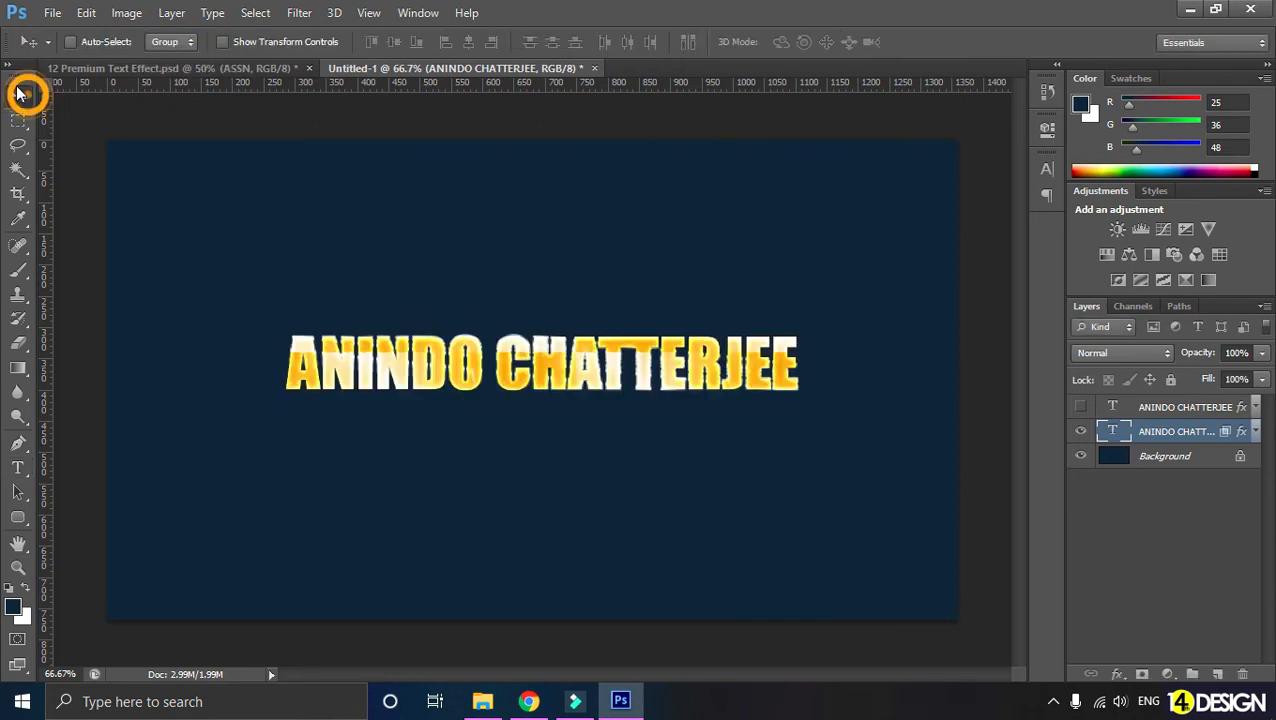
left_click(1081, 408)
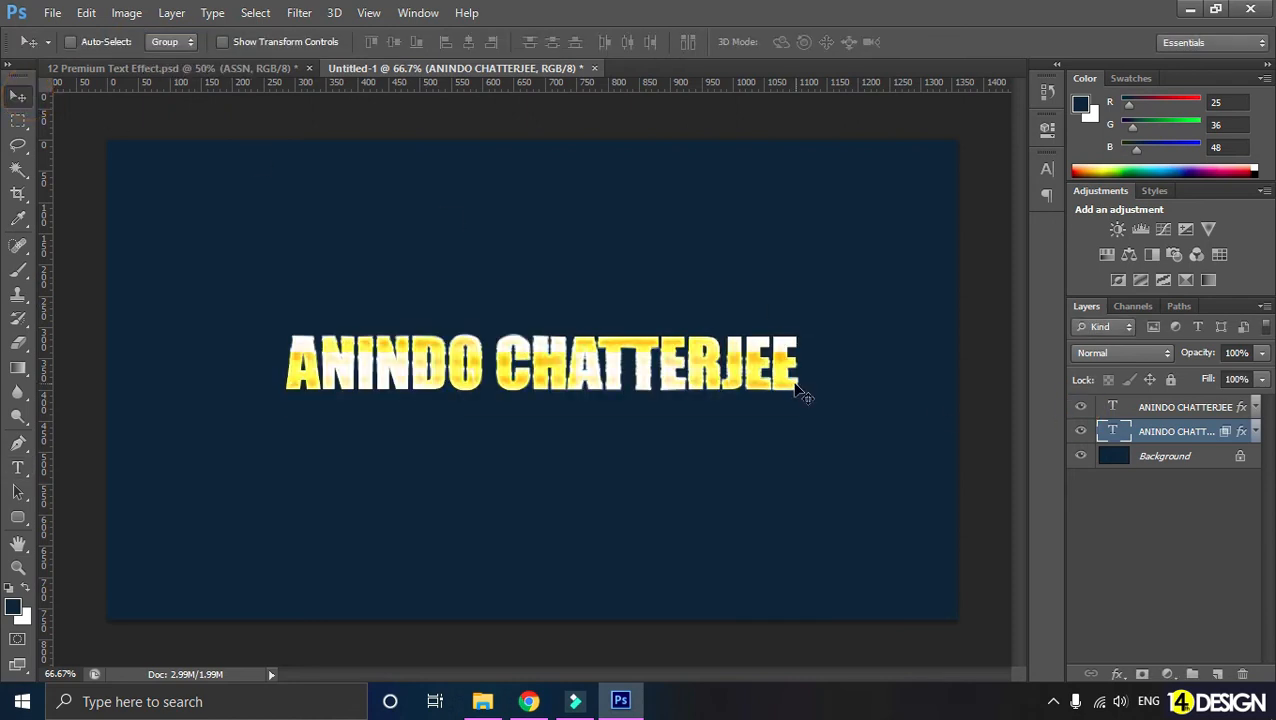
Select both name text layers and move them together straight up, near the canvas's upper edge
key("ctrl+plus")
key("ctrl+plus")
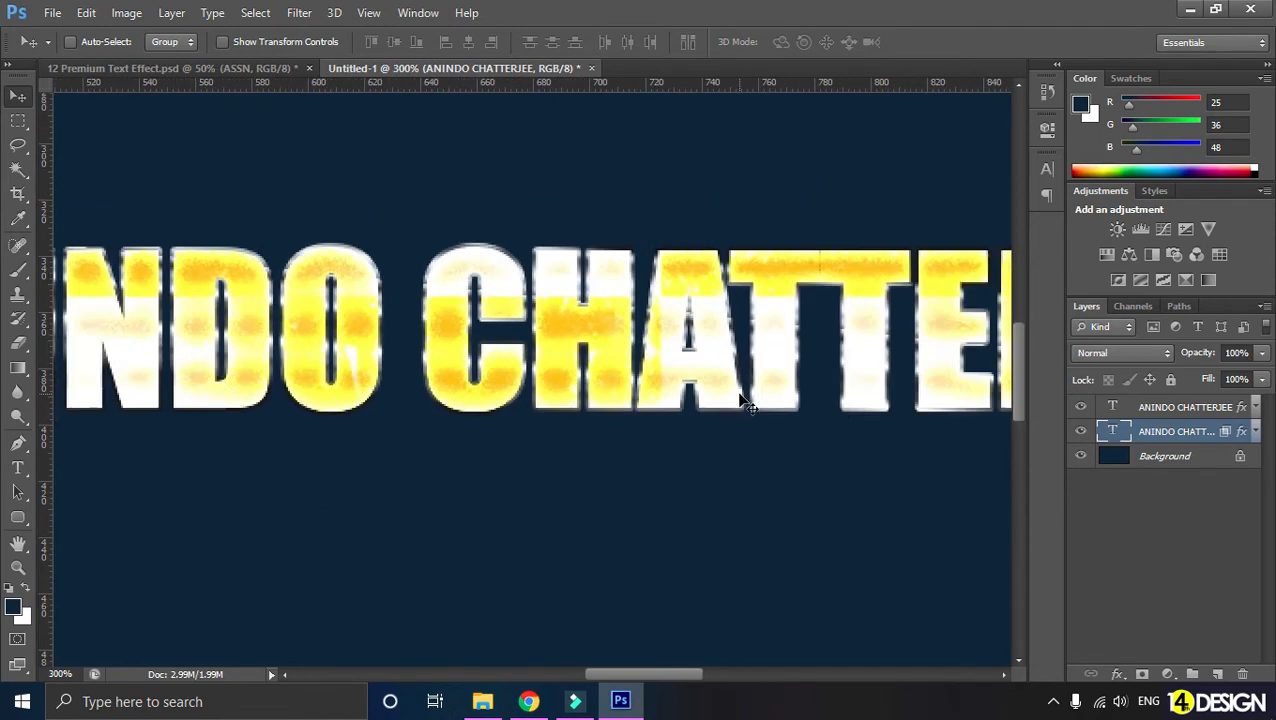
key("ctrl+minus")
key("ctrl+minus")
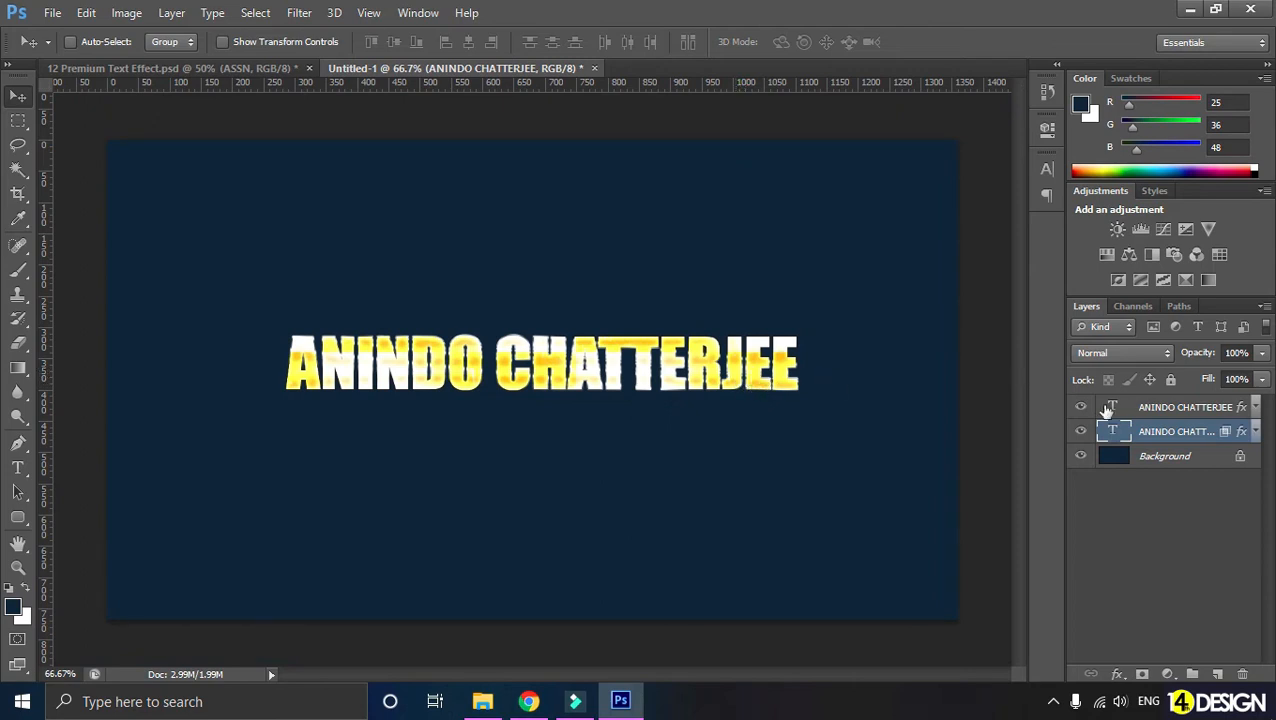
left_click(1213, 410, "shift")
left_click_drag(906, 416, 891, 277)
left_click(1183, 518)
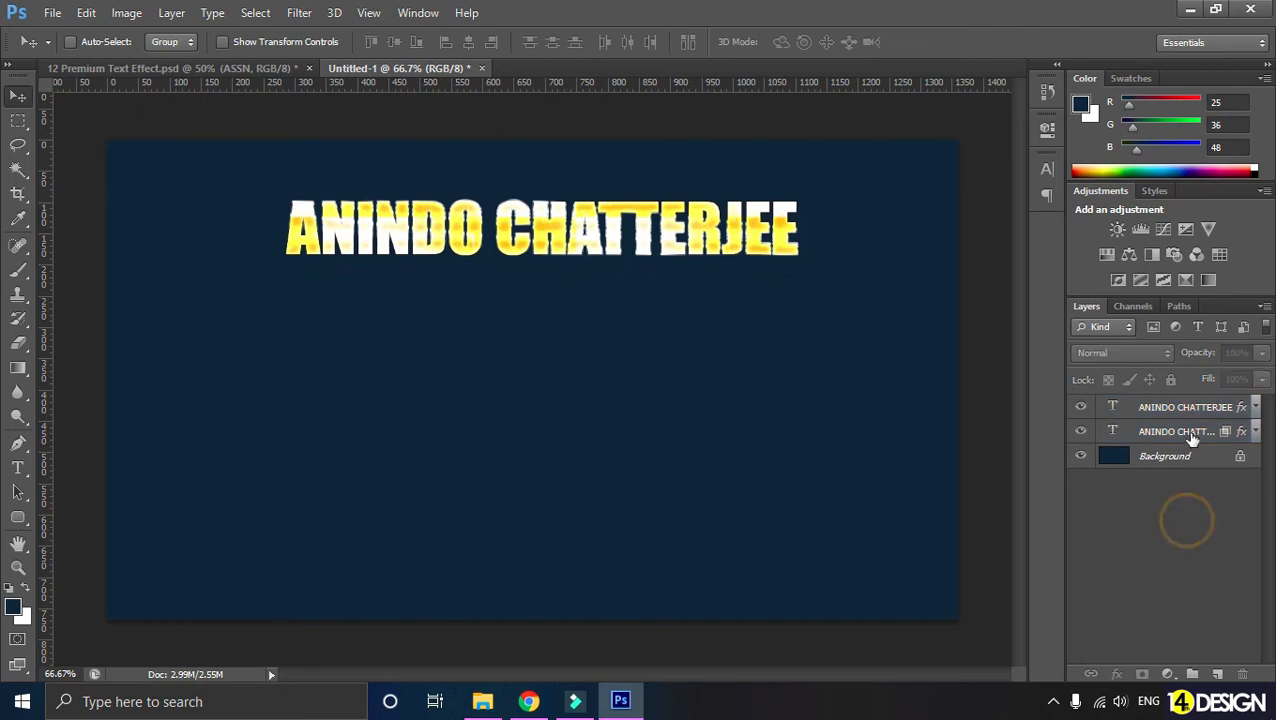
Select both name text layers and place them in a new layer group
left_click(1203, 431)
left_click(1198, 410, "shift")
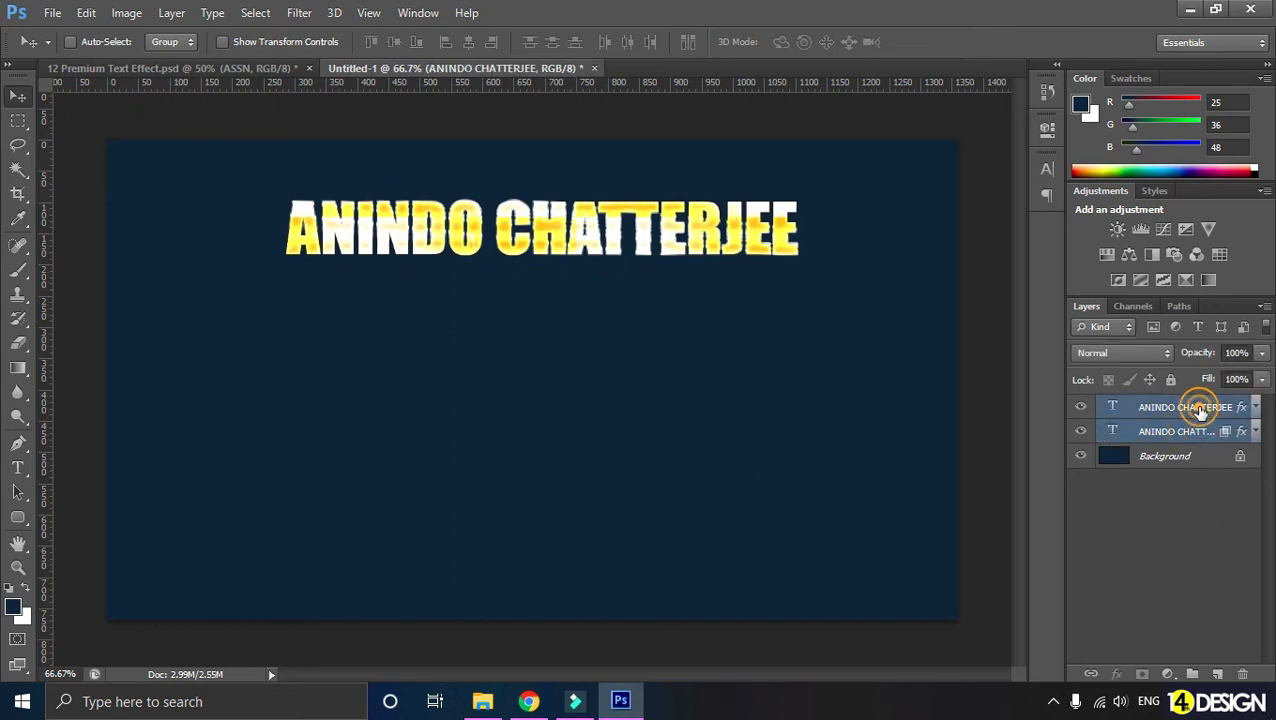
left_click_drag(1186, 430, 1192, 674)
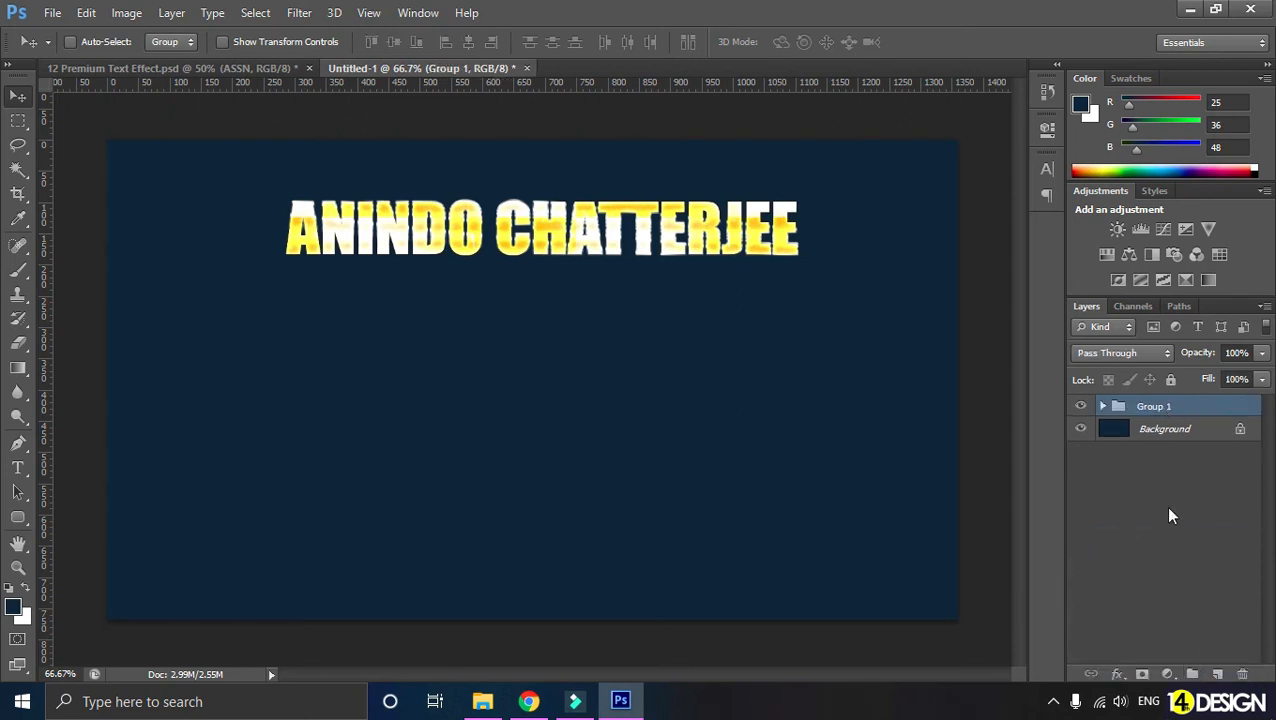
Duplicate the name text group and move the copy just below the original on the canvas
key("ctrl+j")
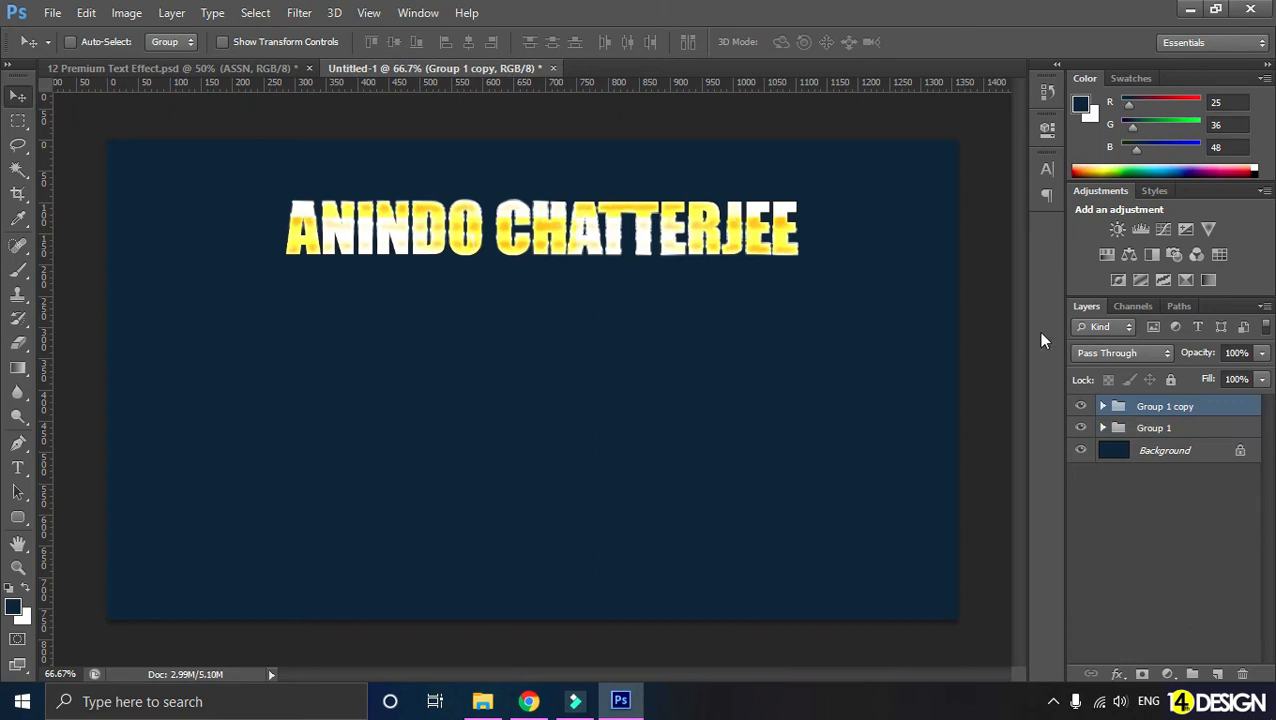
left_click(1081, 428)
left_click_drag(672, 298, 672, 376)
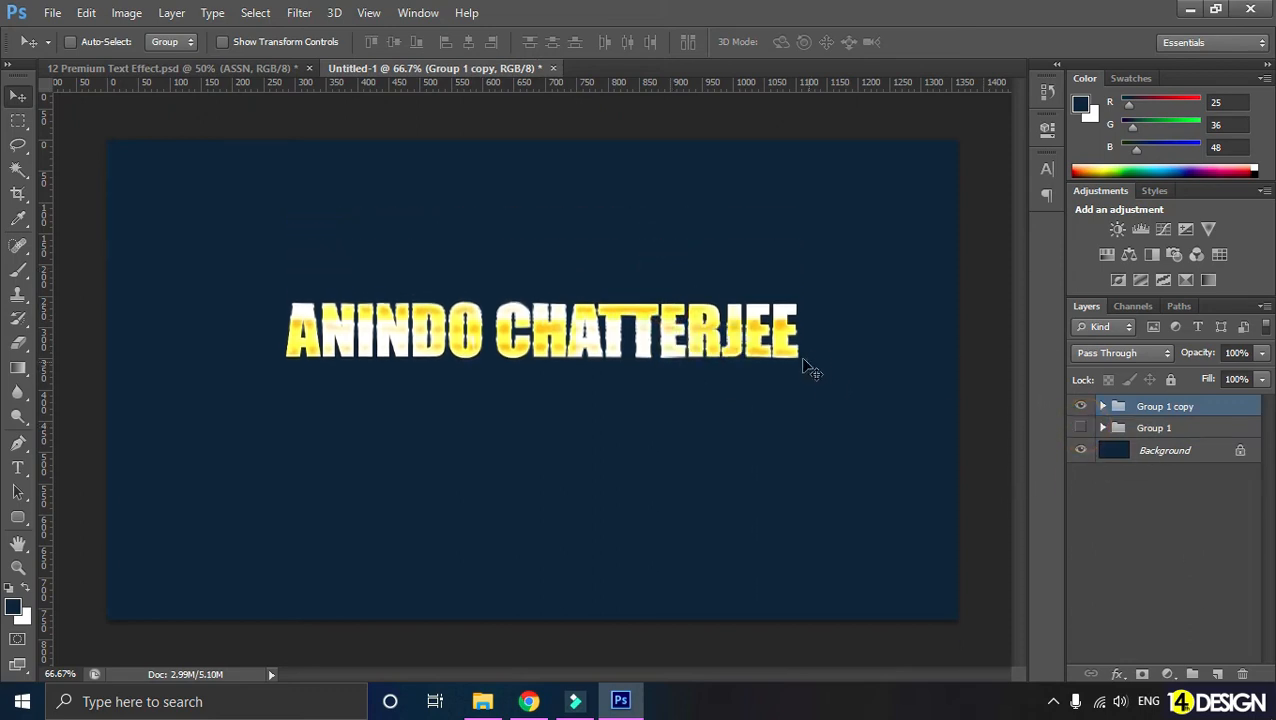
left_click(1081, 428)
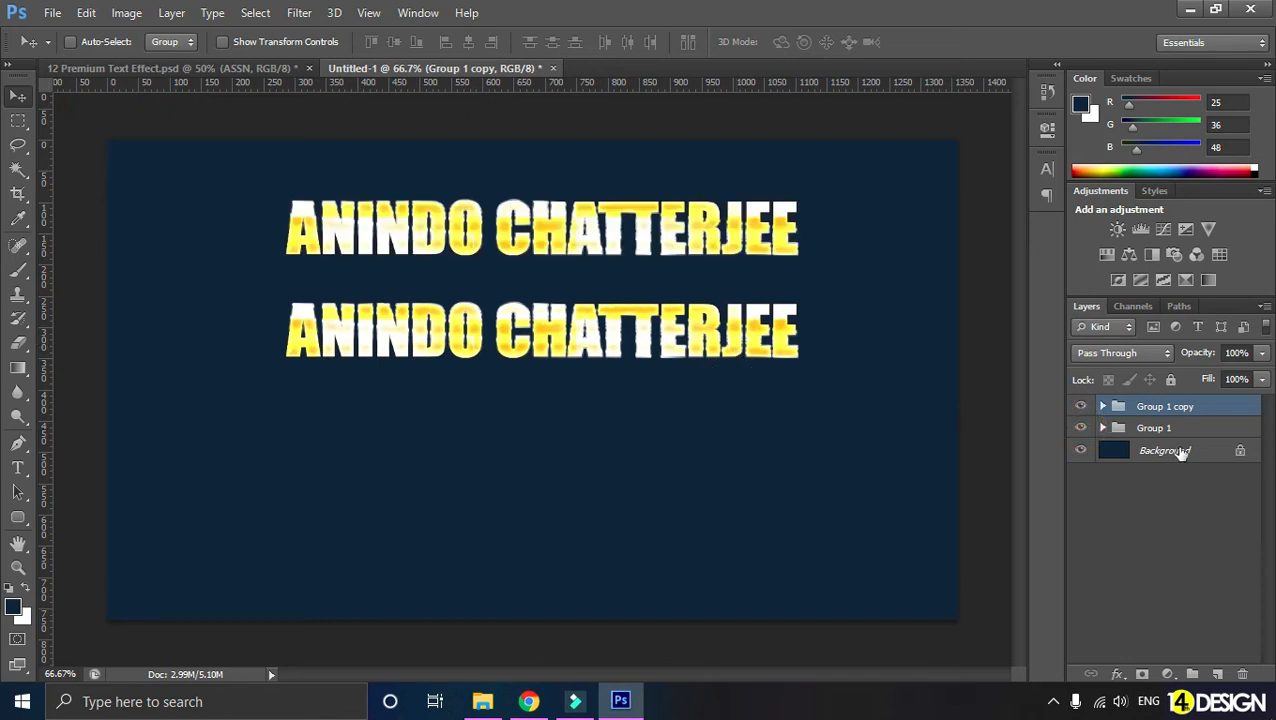
mouse_move(745, 346)
left_mouse_down()
mouse_move(752, 320)
mouse_move(750, 354)
mouse_move(757, 340)
left_mouse_up()
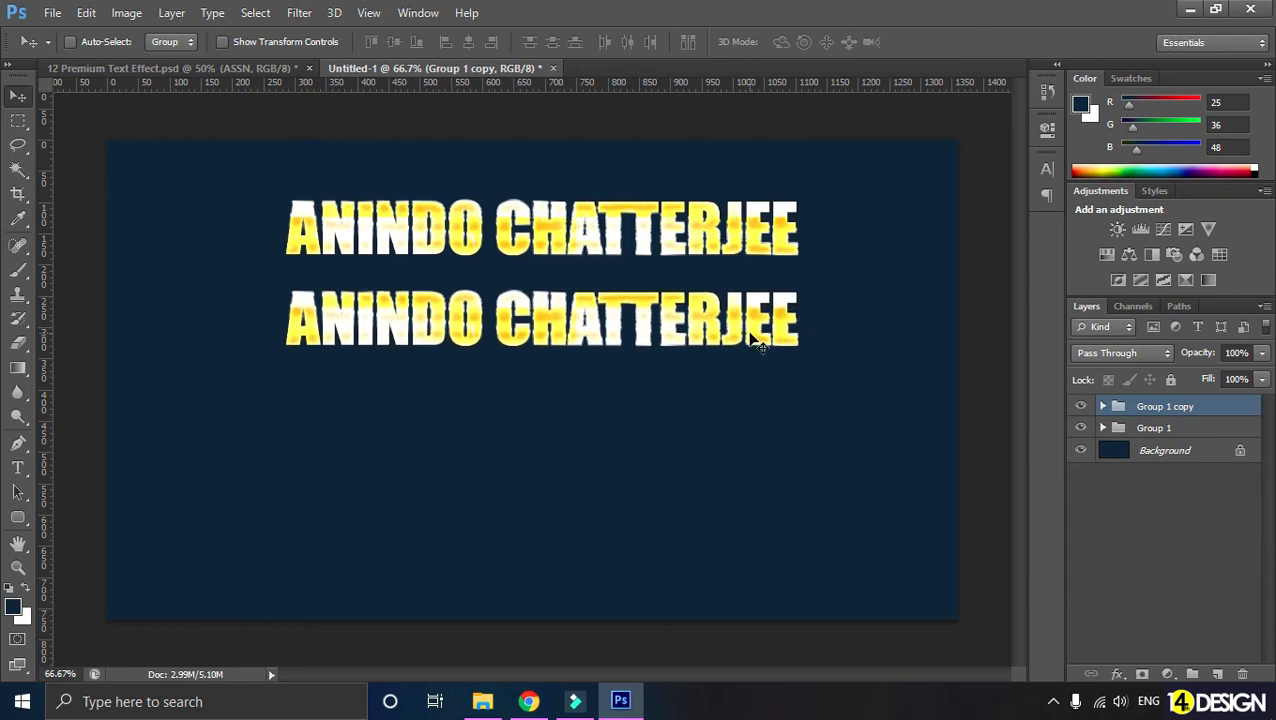
Look through the text effects in 12 Premium Text Effect.psd to choose a style for the duplicated name text
left_click(210, 68)
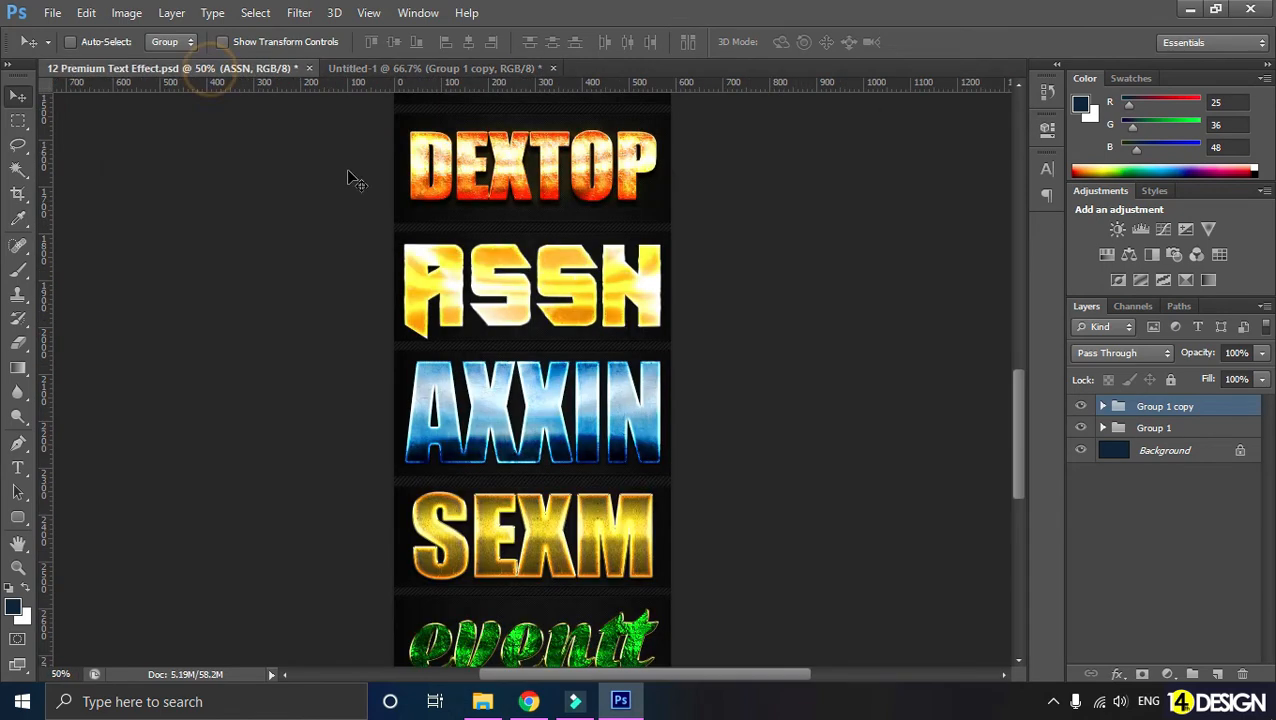
scroll(700, 435, "down", 1)
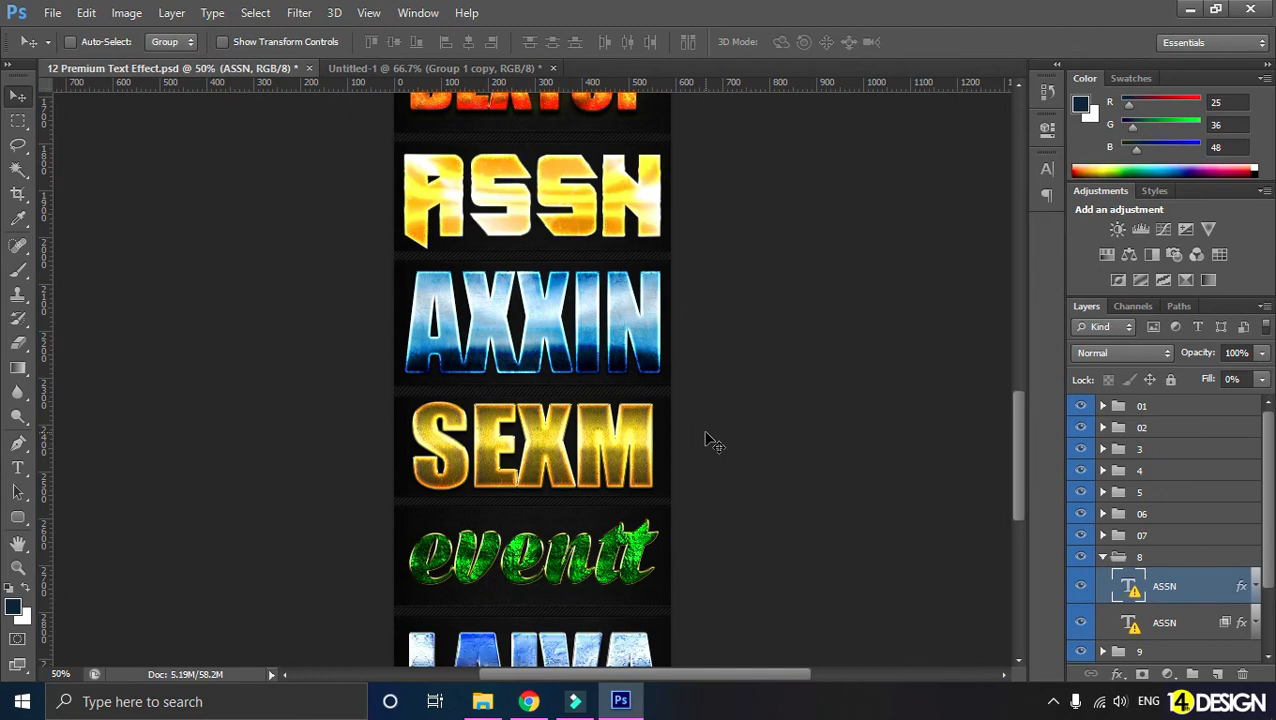
scroll(707, 440, "up", 1)
scroll(707, 440, "down", 4)
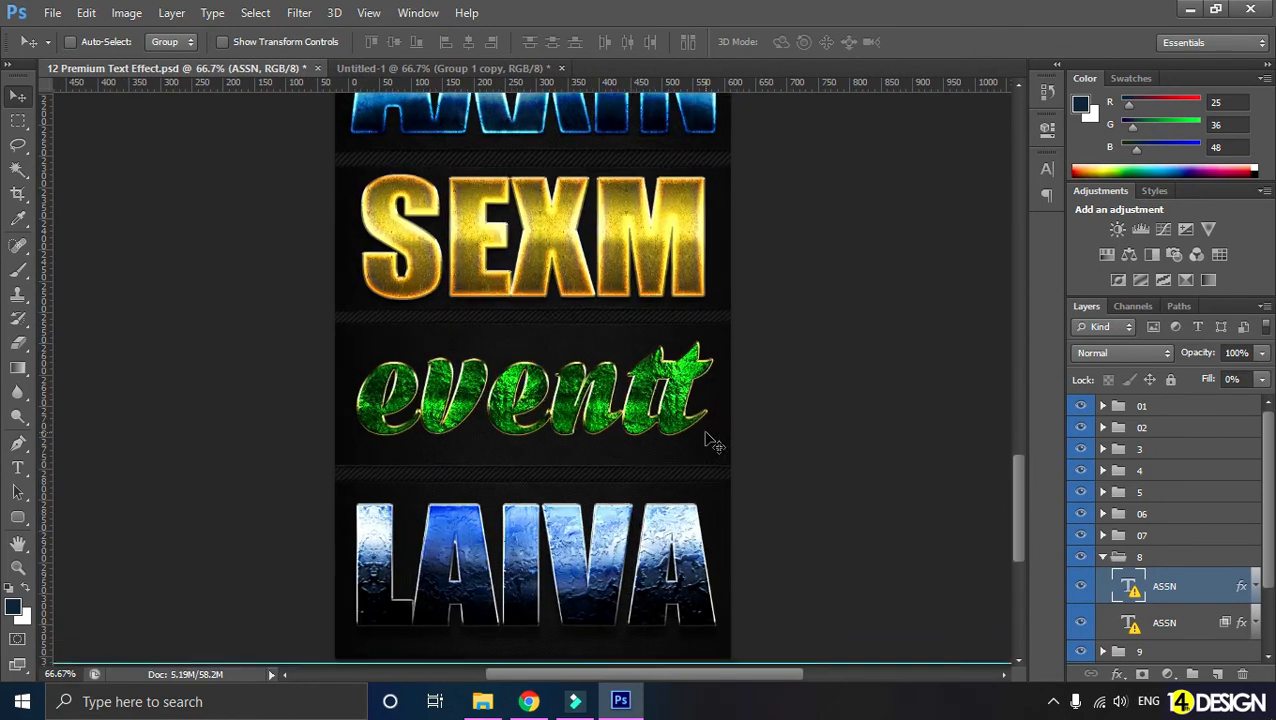
scroll(707, 440, "up", 1)
scroll(707, 440, "down", 2)
scroll(707, 440, "up", 3)
scroll(707, 440, "down", 1)
scroll(707, 440, "up", 2)
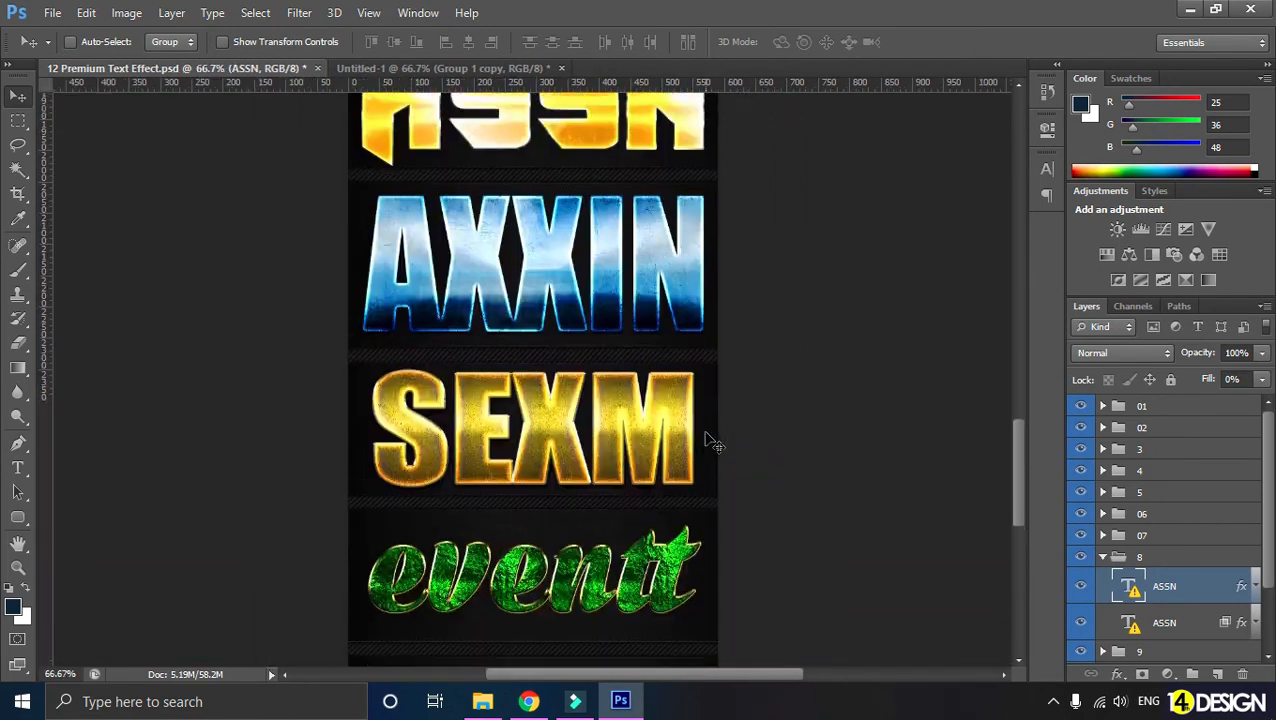
scroll(707, 440, "up", 6)
scroll(707, 440, "up", 1)
scroll(713, 445, "up", 5)
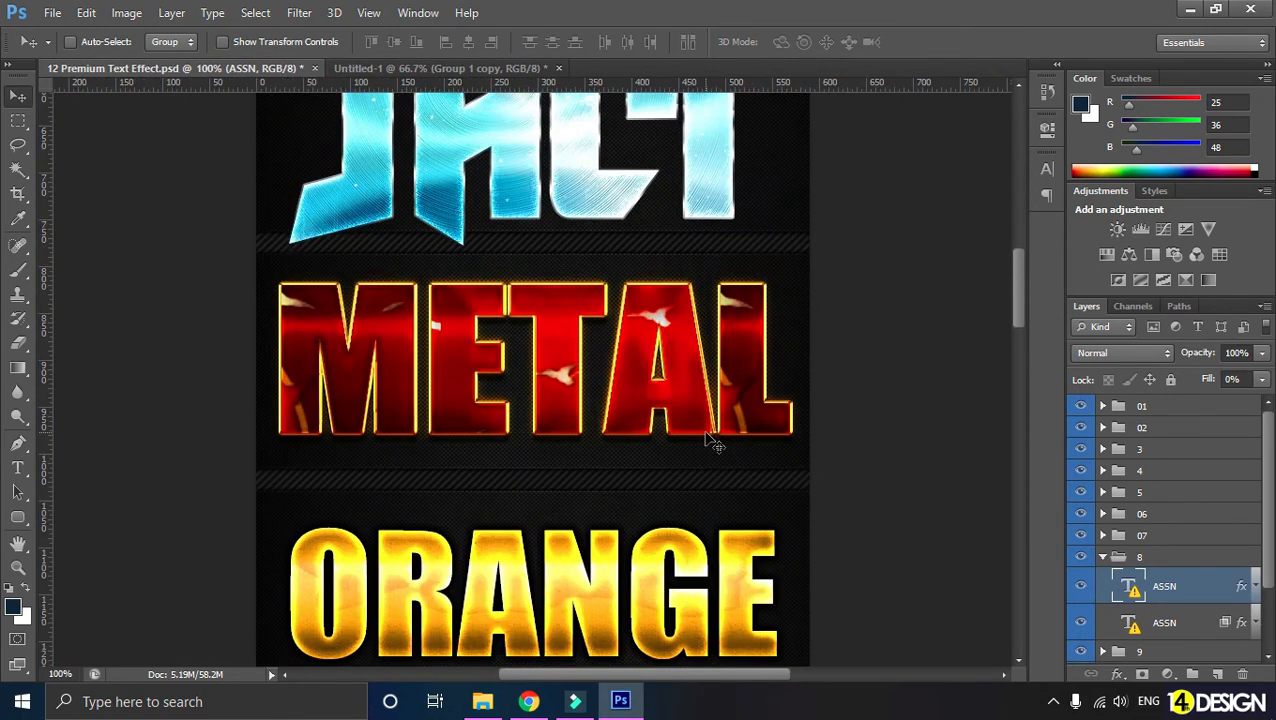
scroll(713, 445, "up", 5)
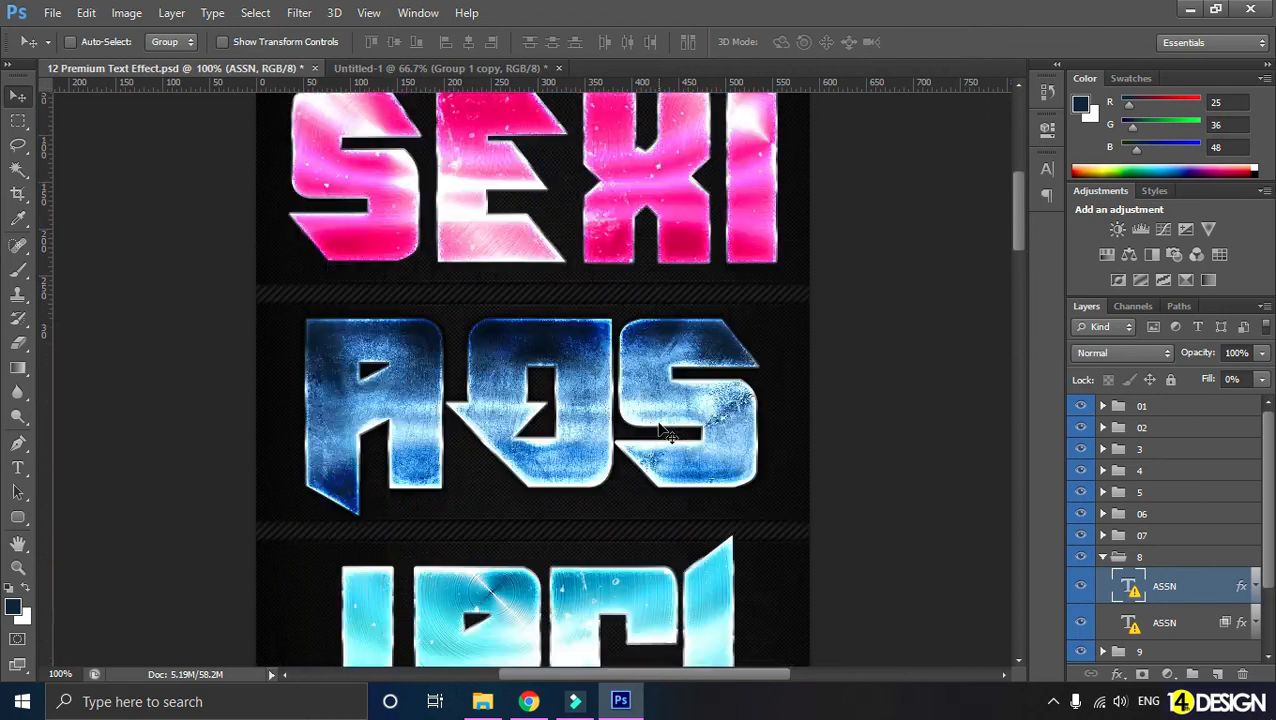
scroll(660, 430, "up", 4)
scroll(686, 430, "down", 1)
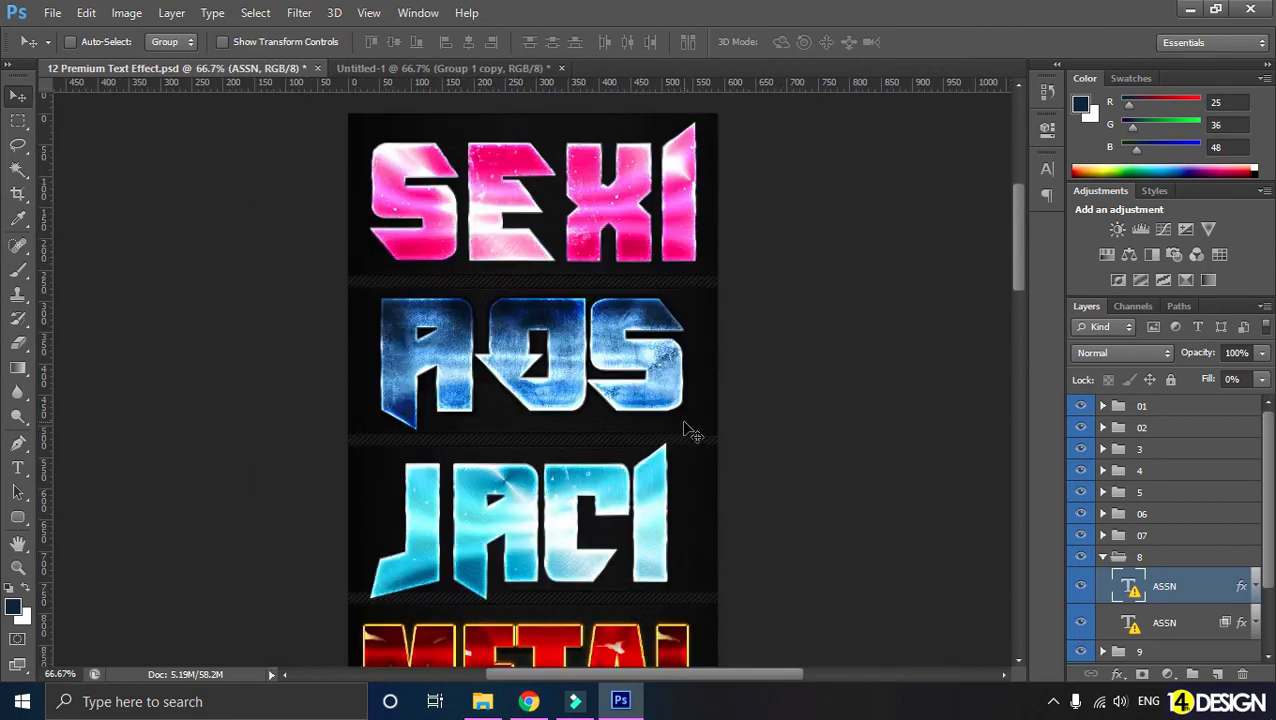
scroll(700, 432, "down", 4)
Expand group 4 in 12 Premium Text Effect.psd and copy the layer style of its lower METAL text layer
left_click(1168, 470)
left_click(1080, 470)
left_click(1080, 470)
left_click(1102, 470)
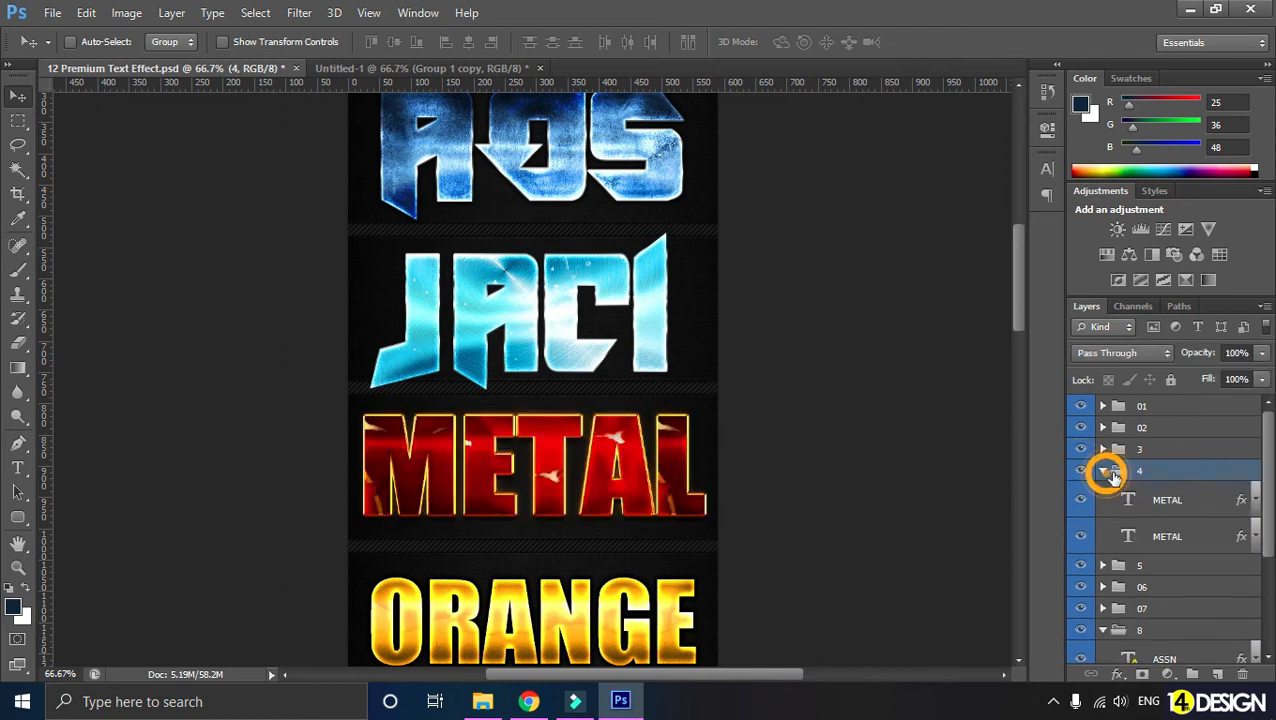
right_click(1165, 537)
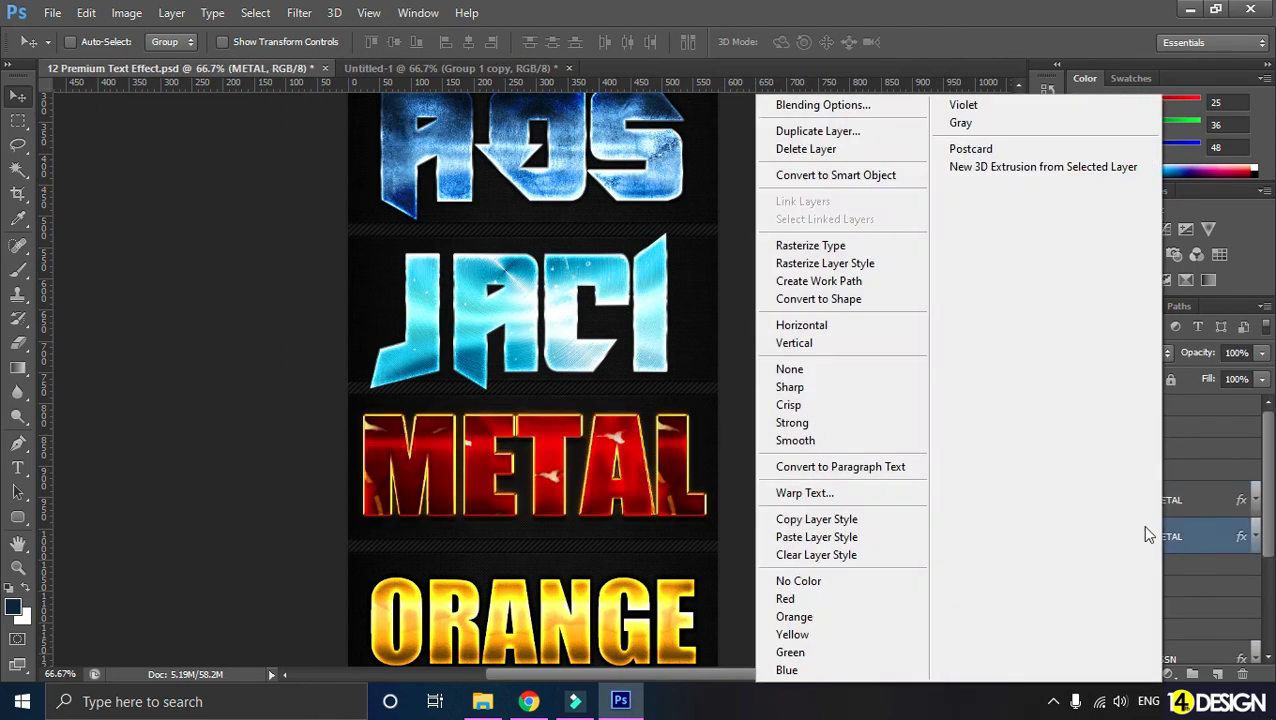
left_click(1212, 541)
left_click(17, 467)
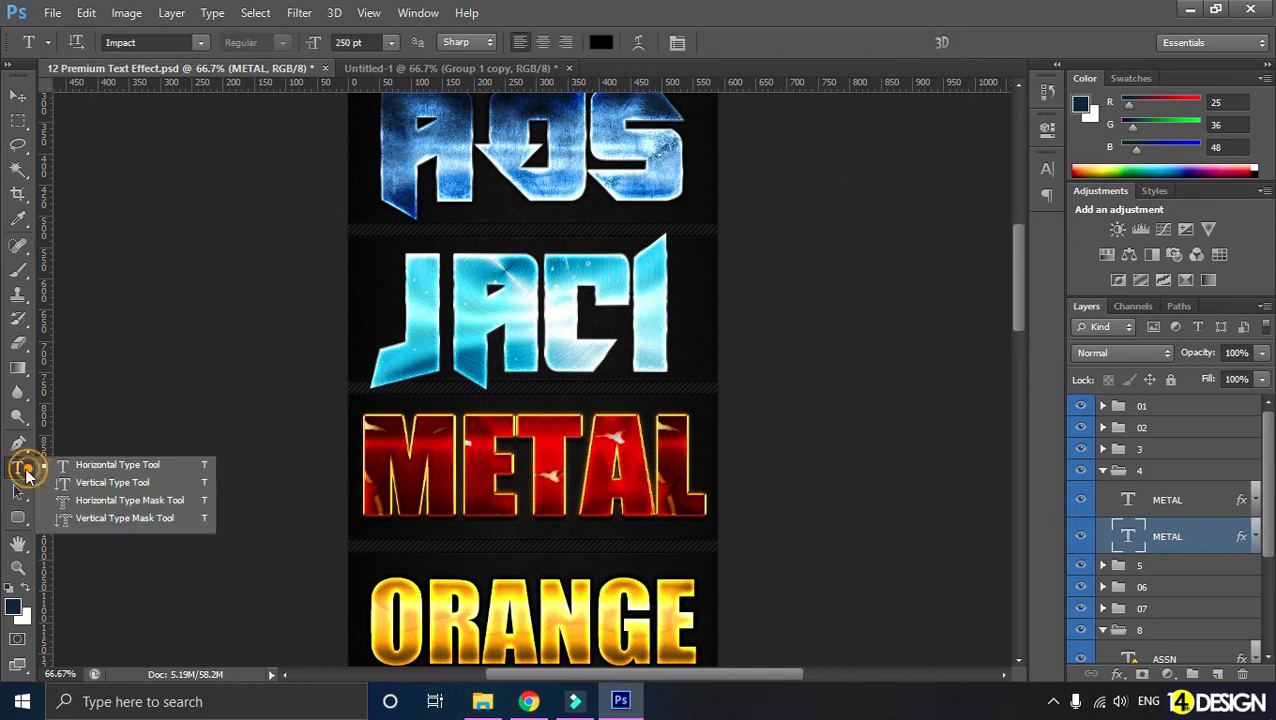
key("v")
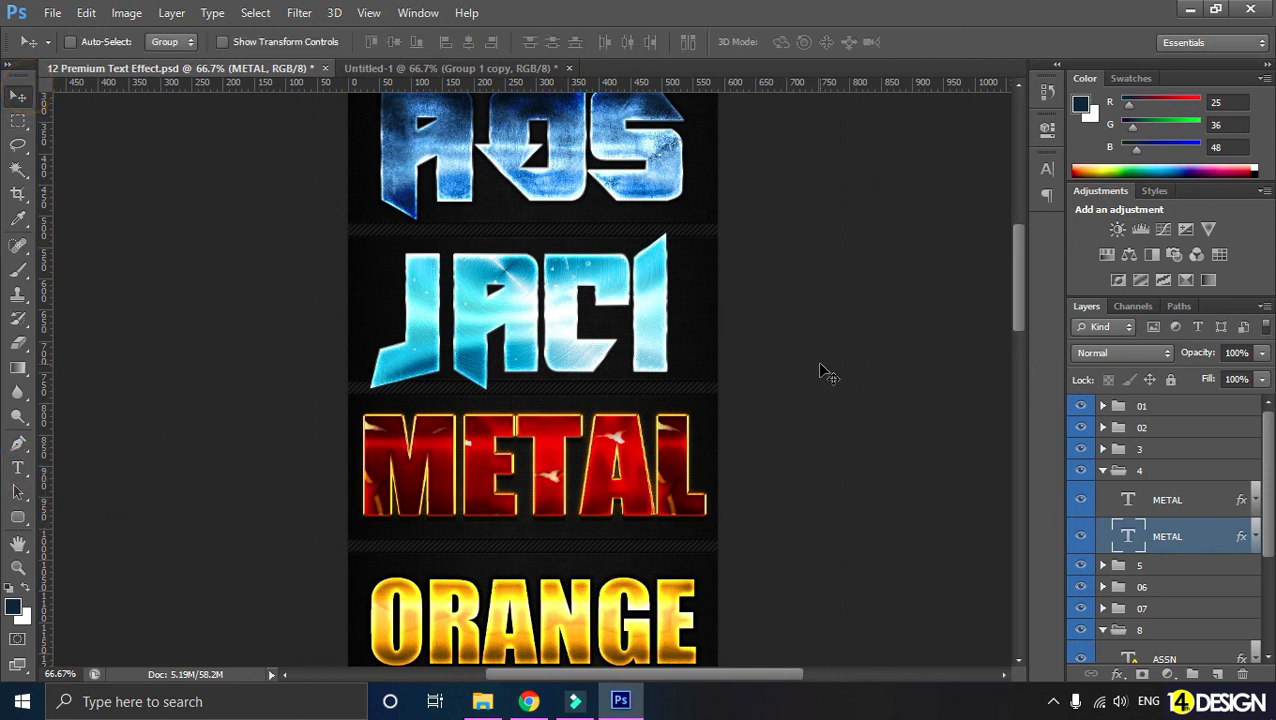
right_click(1199, 541)
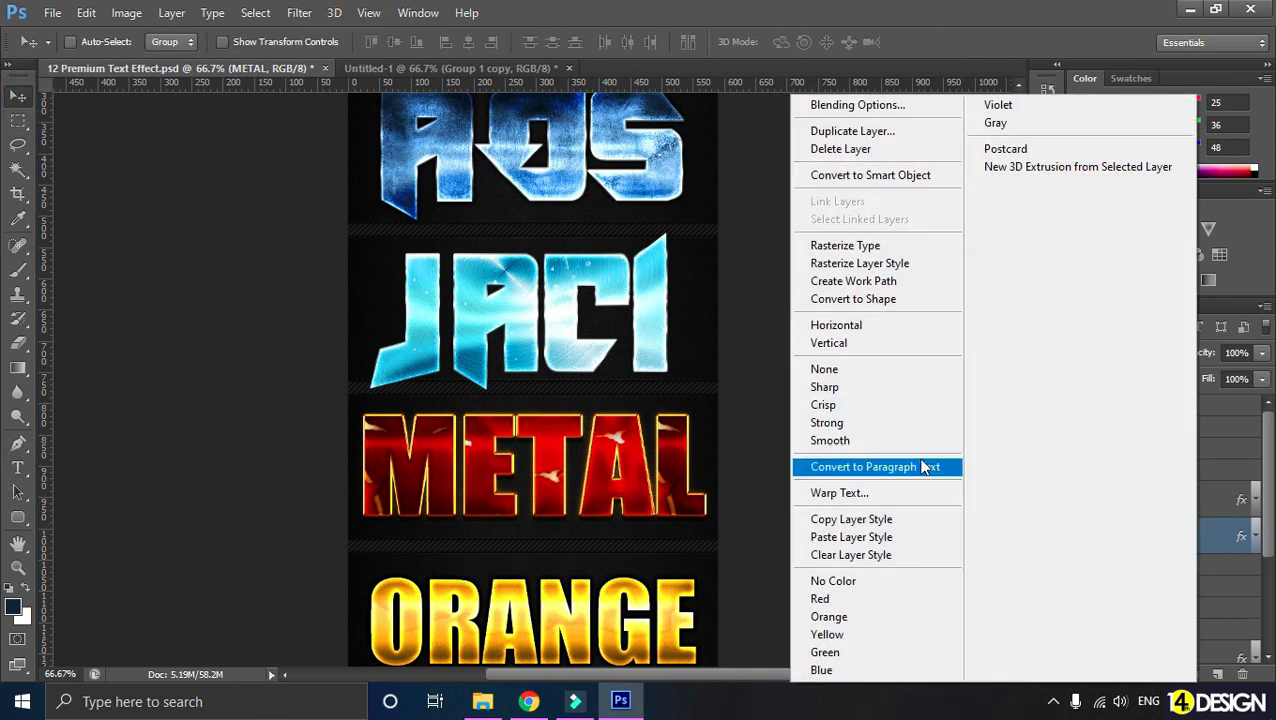
left_click(886, 521)
Paste the copied lower METAL layer style onto the lower name text layer of Group 1 copy in the Untitled-1 document
left_click(360, 68)
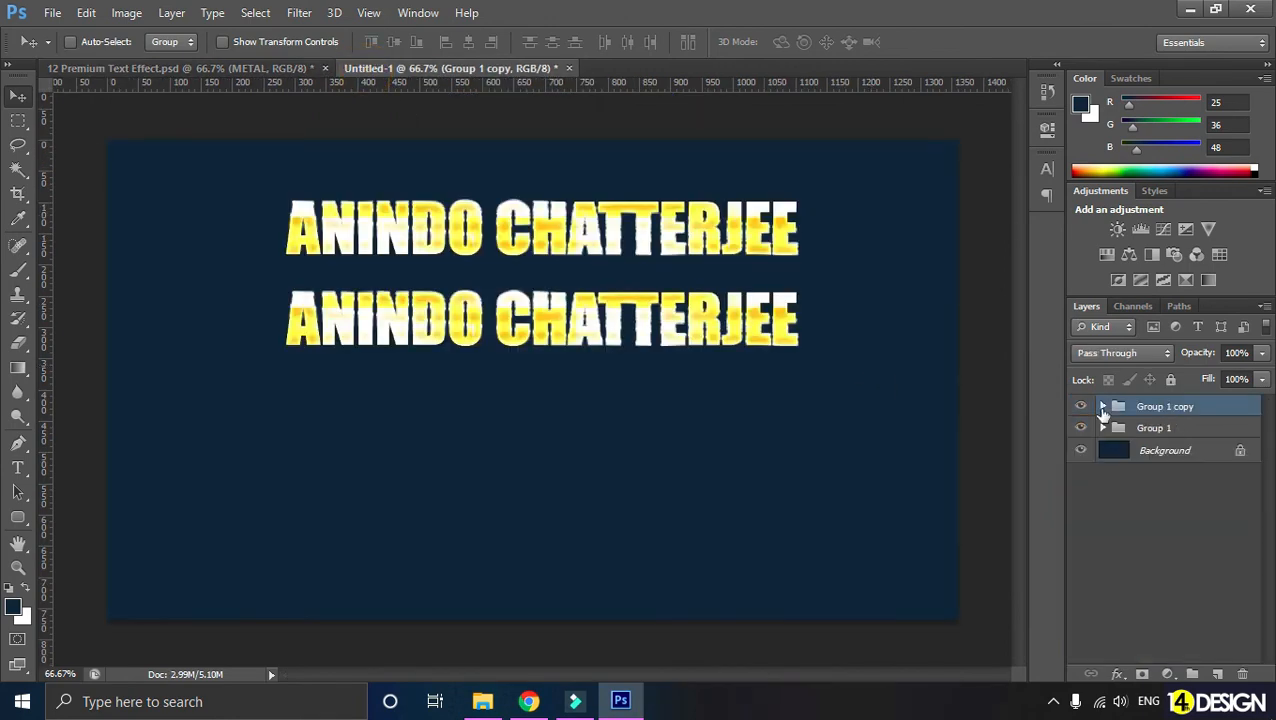
left_click(1103, 408)
right_click(1180, 456)
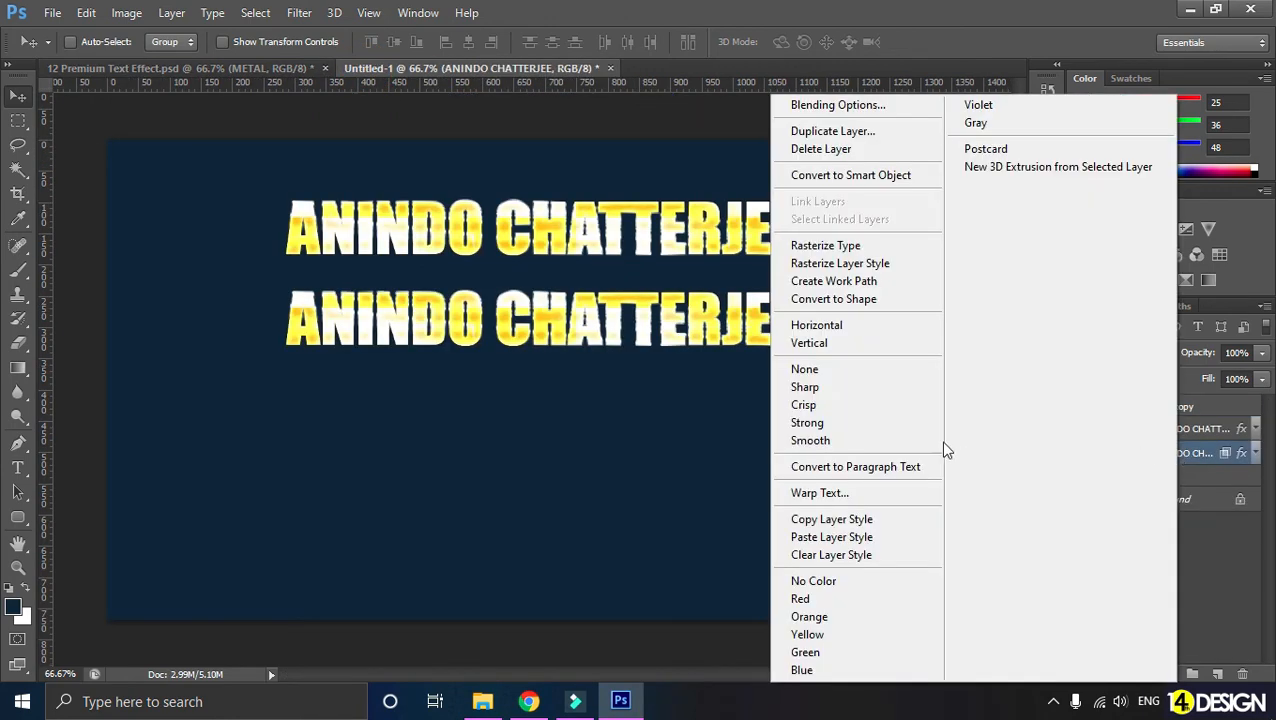
left_click(868, 537)
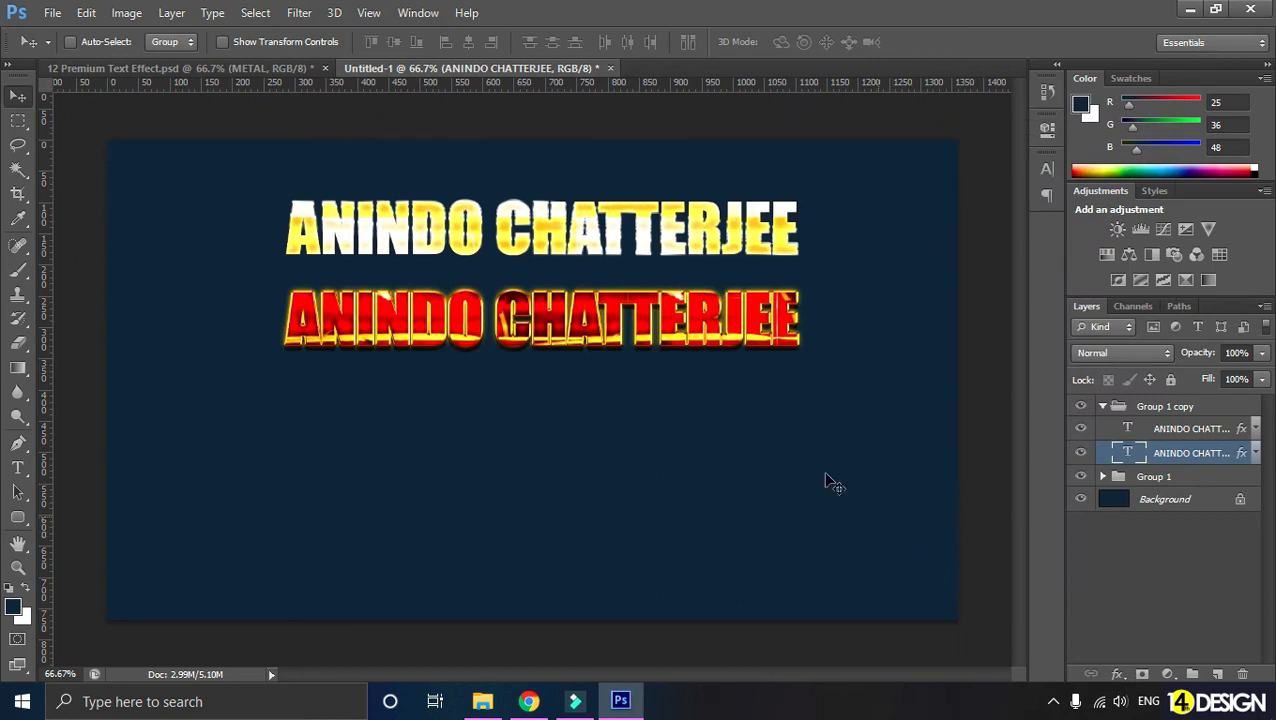
Copy the upper METAL layer's style from 12 Premium Text Effect.psd and paste it onto the upper name text layer of Group 1 copy
left_click(267, 66)
right_click(1168, 501)
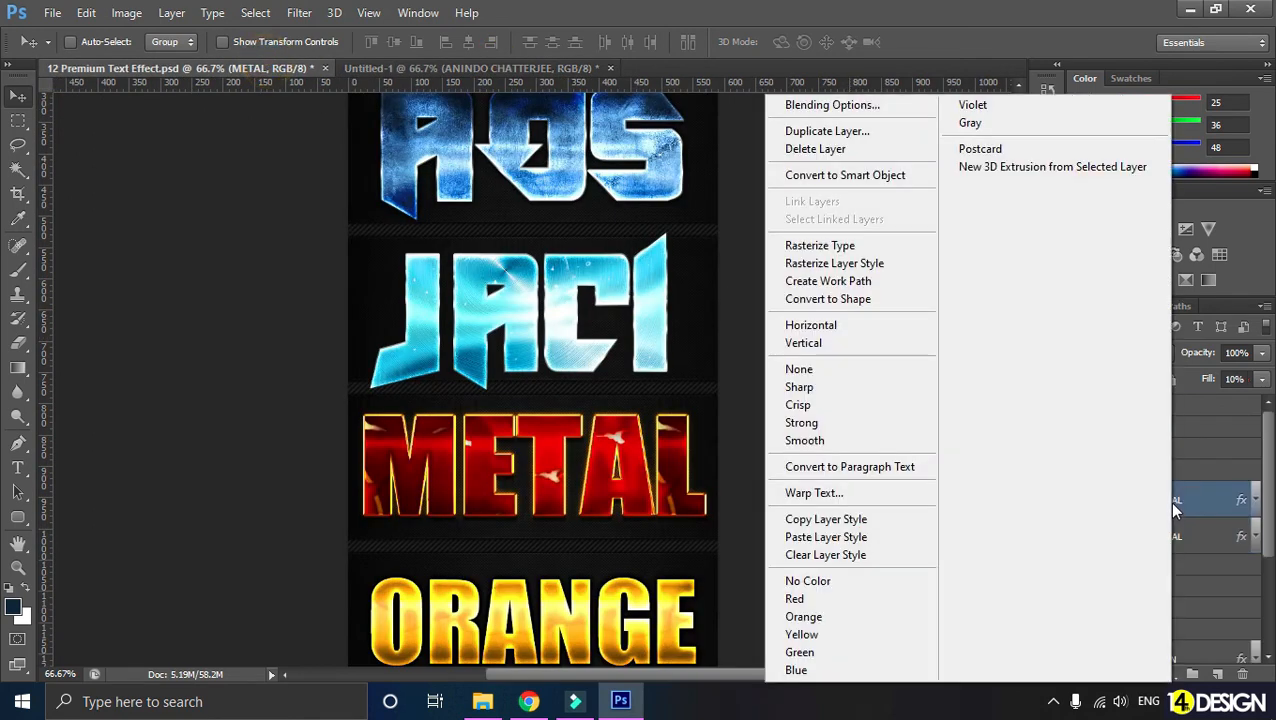
left_click(895, 521)
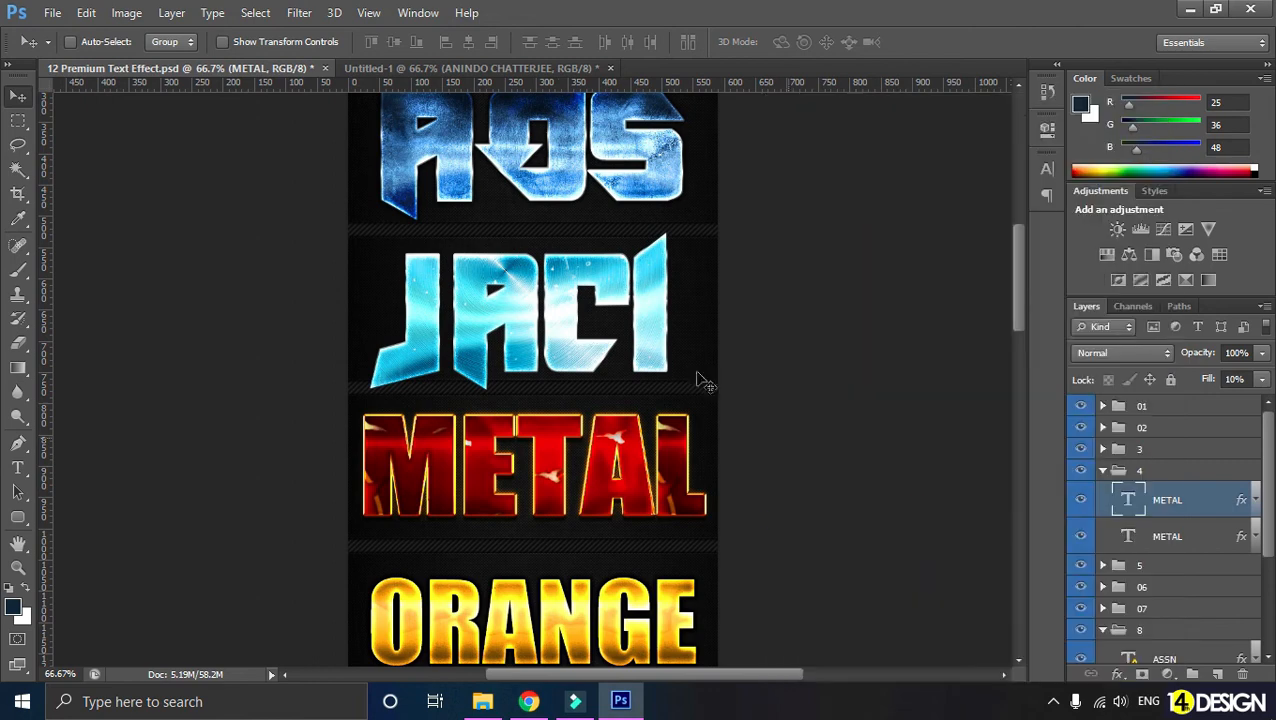
left_click(422, 68)
left_click(1160, 428)
right_click(1160, 428)
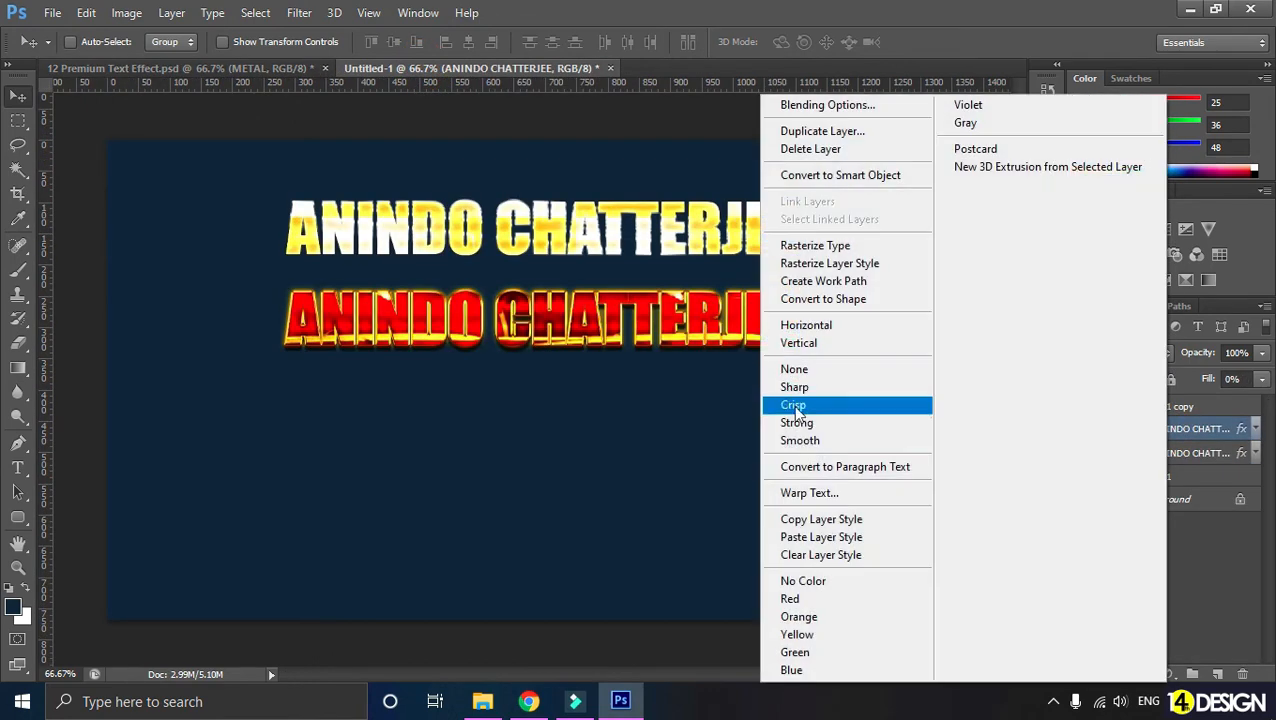
left_click(850, 537)
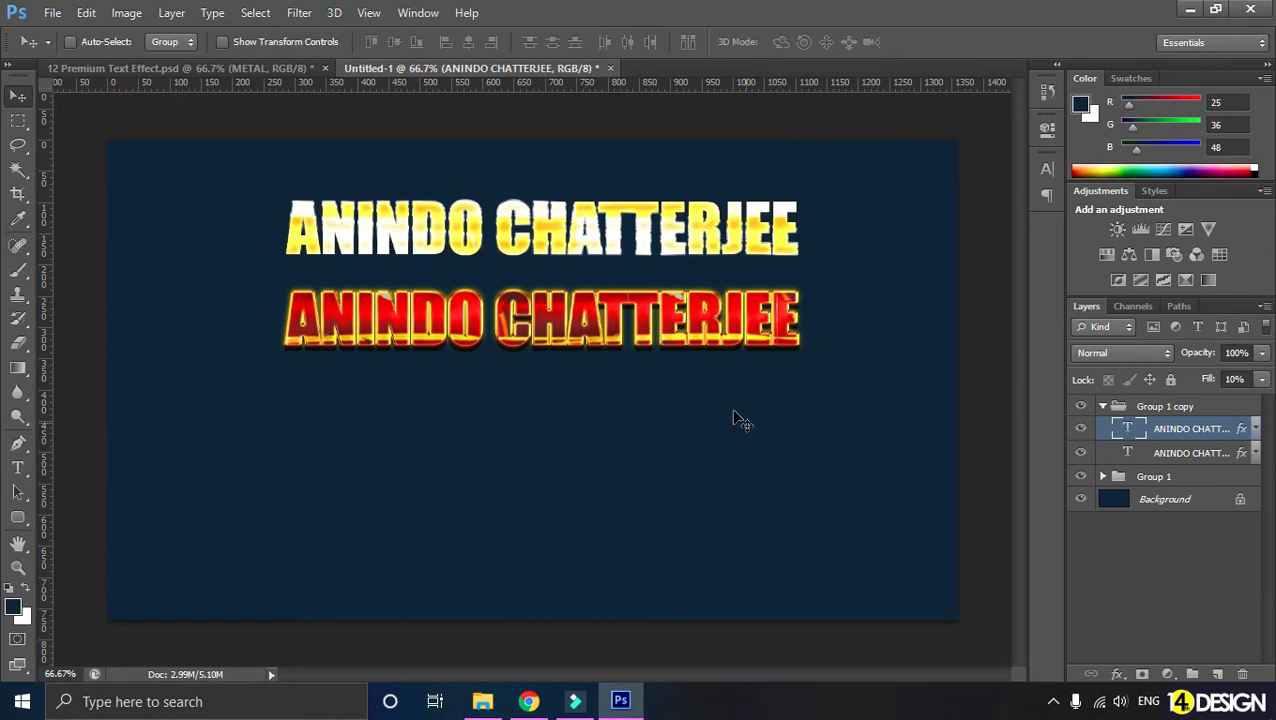
Examine the red name text up close and compare it with the original METAL effect in 12 Premium Text Effect.psd
key("ctrl+plus")
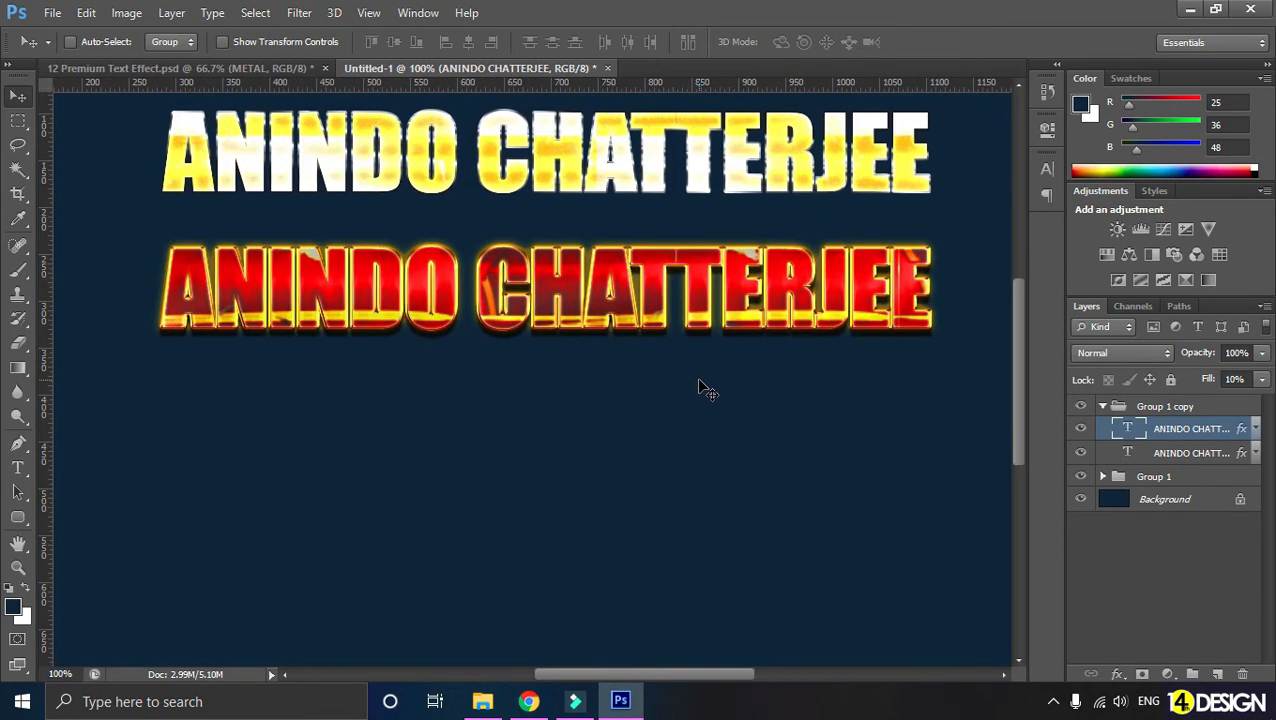
scroll(698, 380, "up", 3)
key("ctrl+plus")
key("ctrl+minus")
key("ctrl+minus")
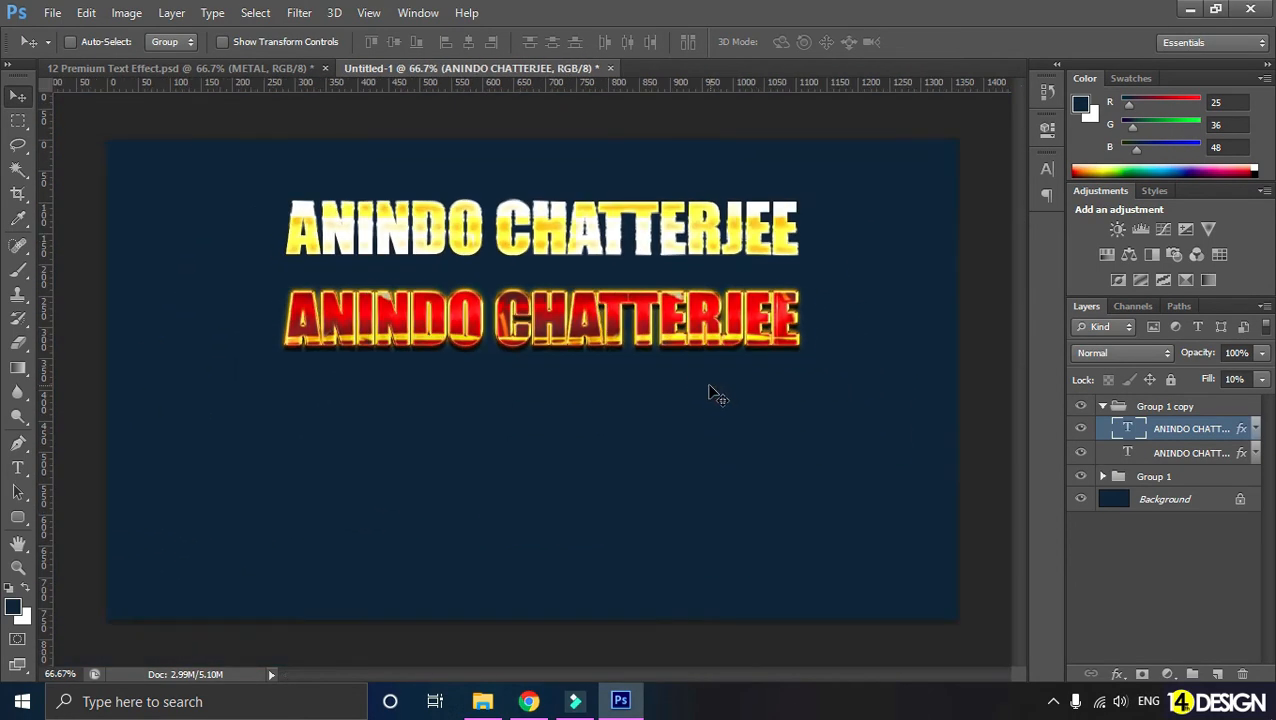
left_click(233, 70)
scroll(551, 280, "down", 2)
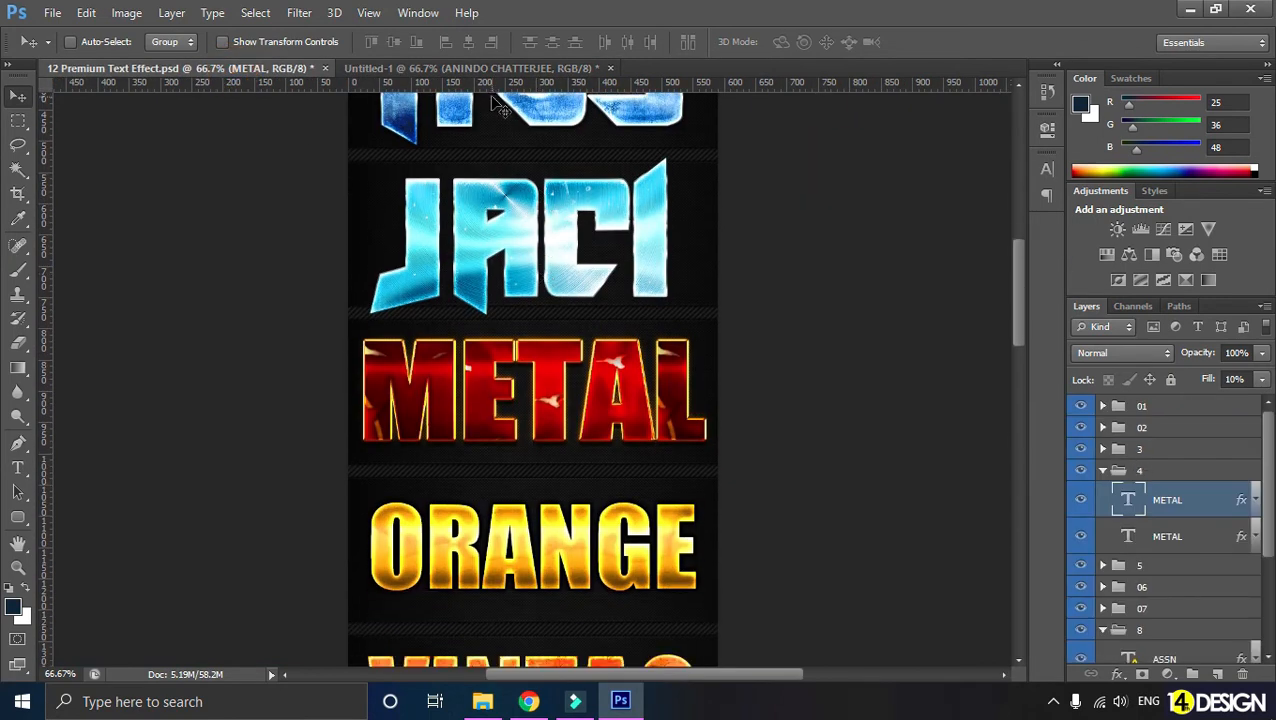
left_click(400, 70)
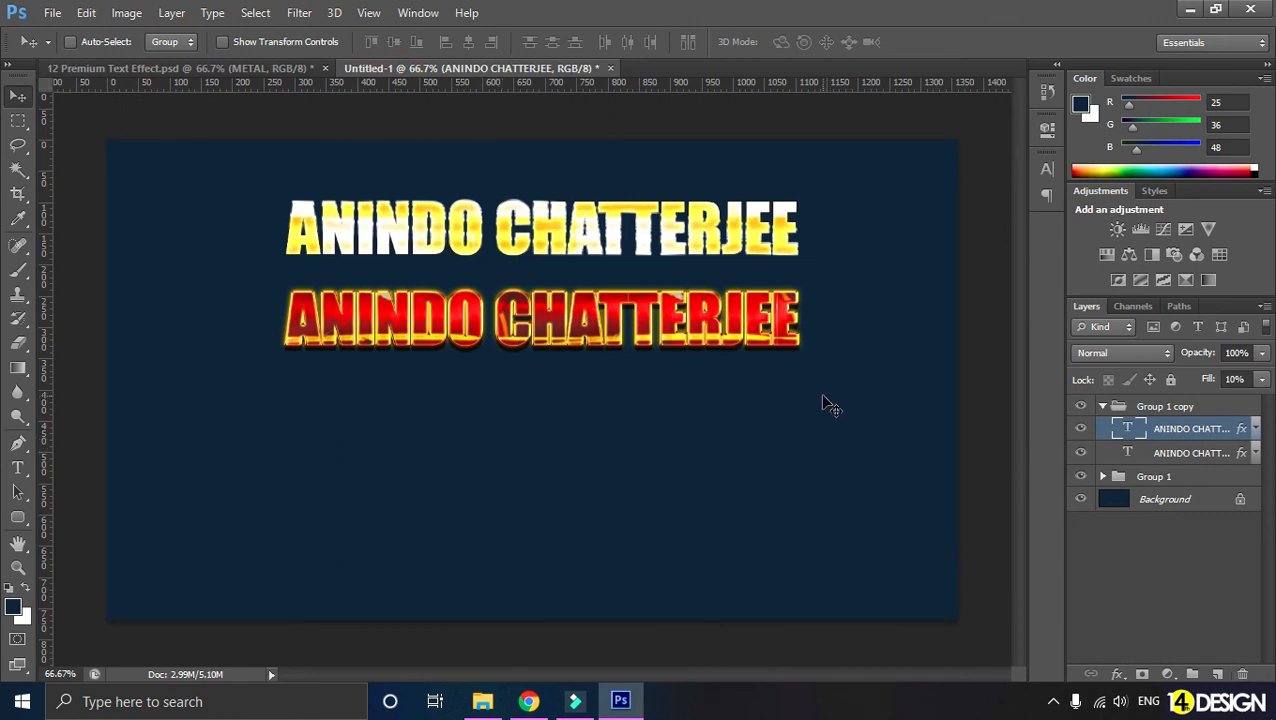
Select both name text layers in Group 1 copy and enlarge them with Free Transform to about 124%
left_click(1200, 453, "shift")
key("ctrl+t")
left_click_drag(801, 346, 856, 382)
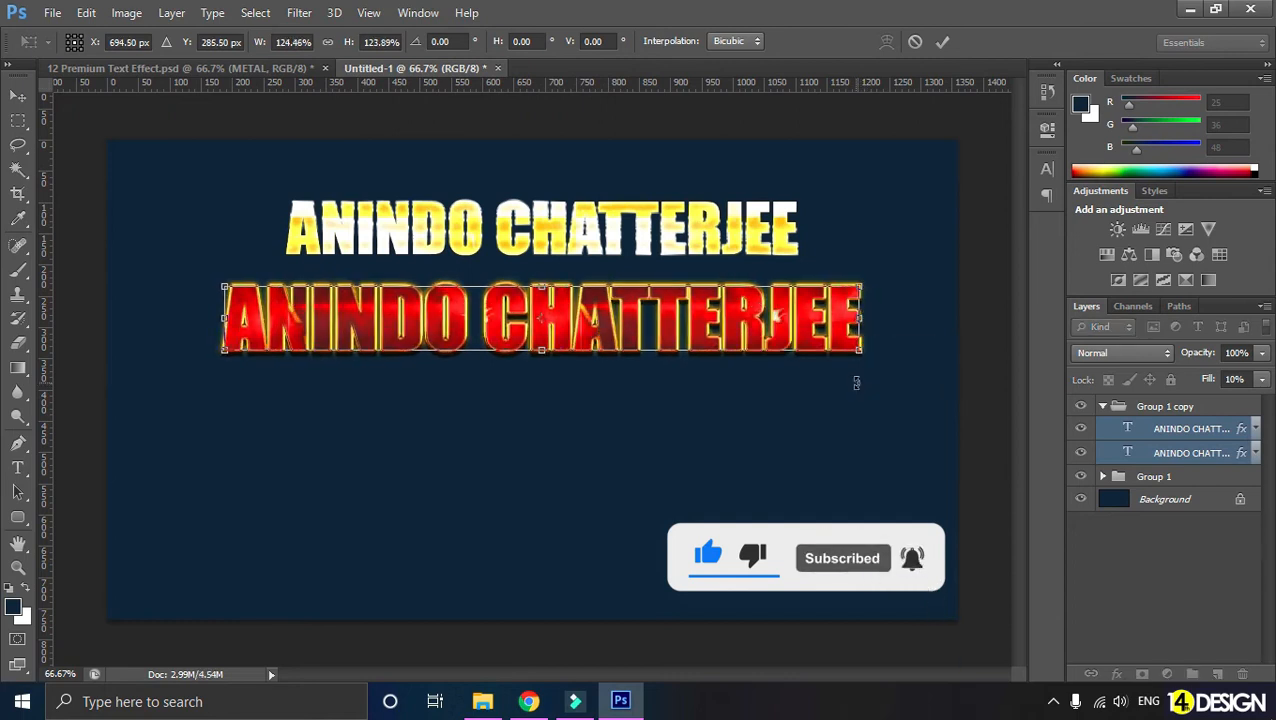
key("Return")
Inspect the enlarged red name text and the list of effects on its lower text layer
key("ctrl+plus")
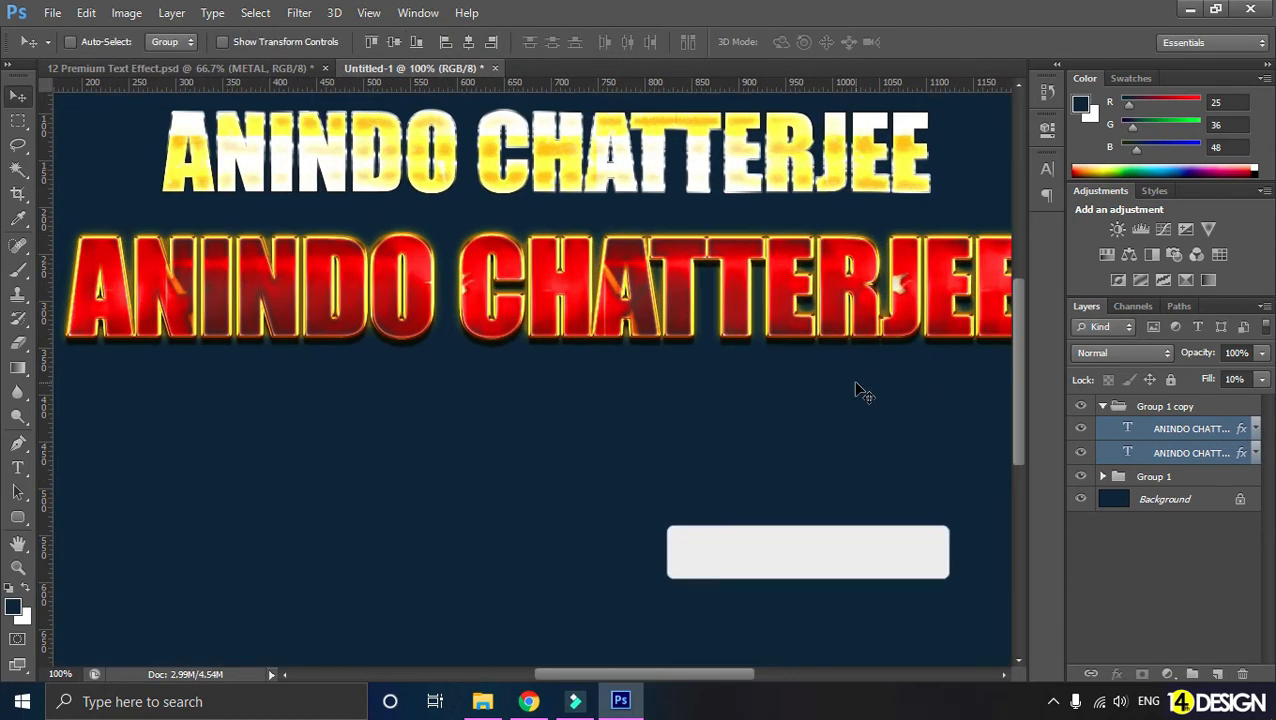
scroll(855, 390, "up", 1)
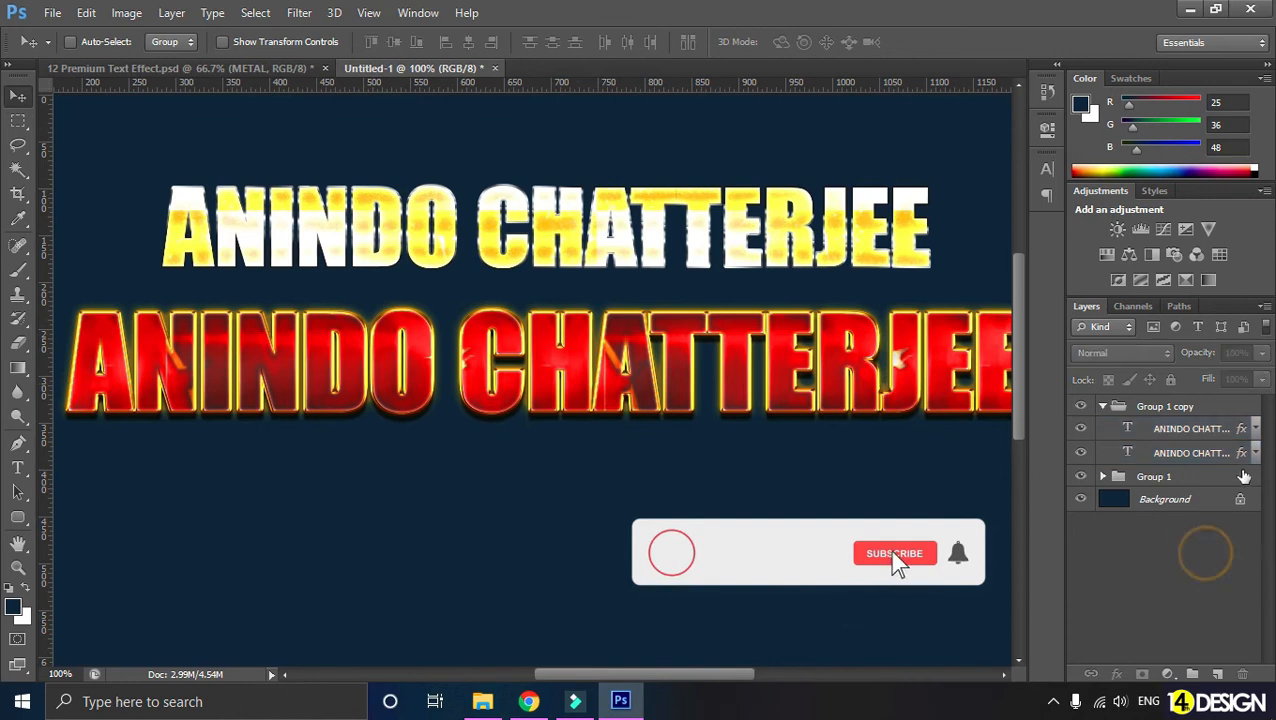
left_click(1255, 452)
left_click(1257, 428)
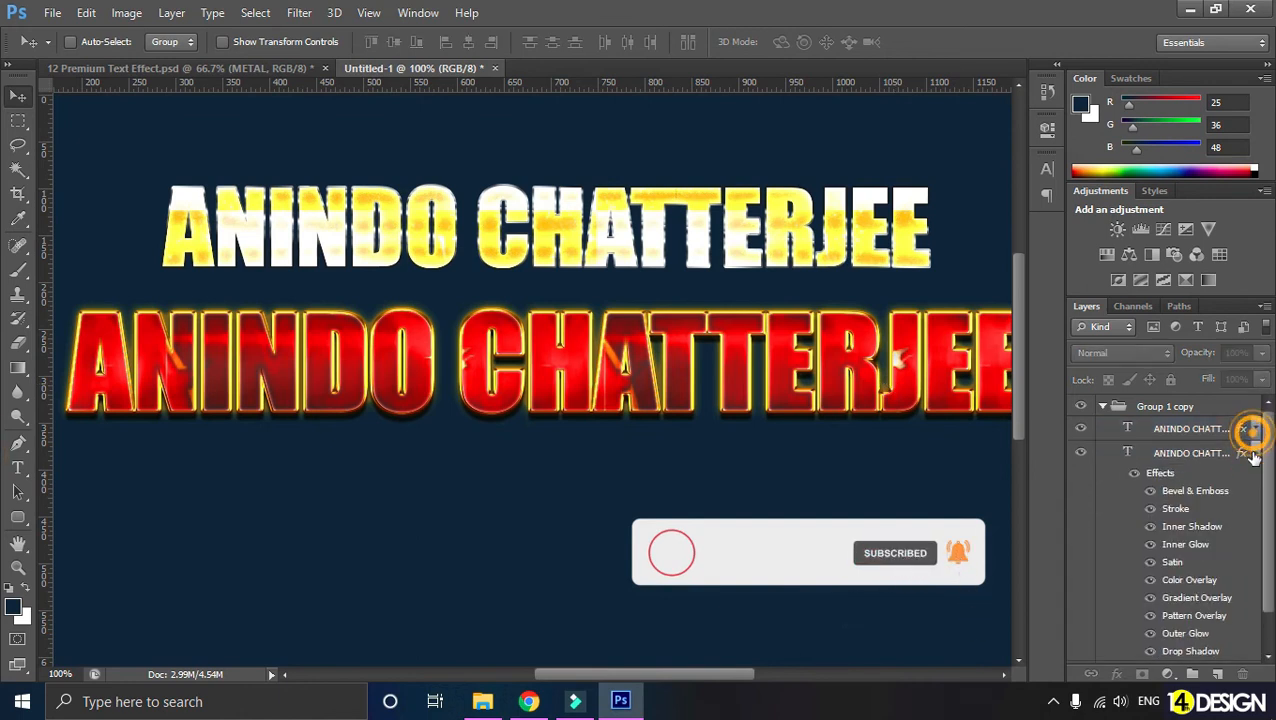
left_click(1255, 455)
left_click(1255, 454)
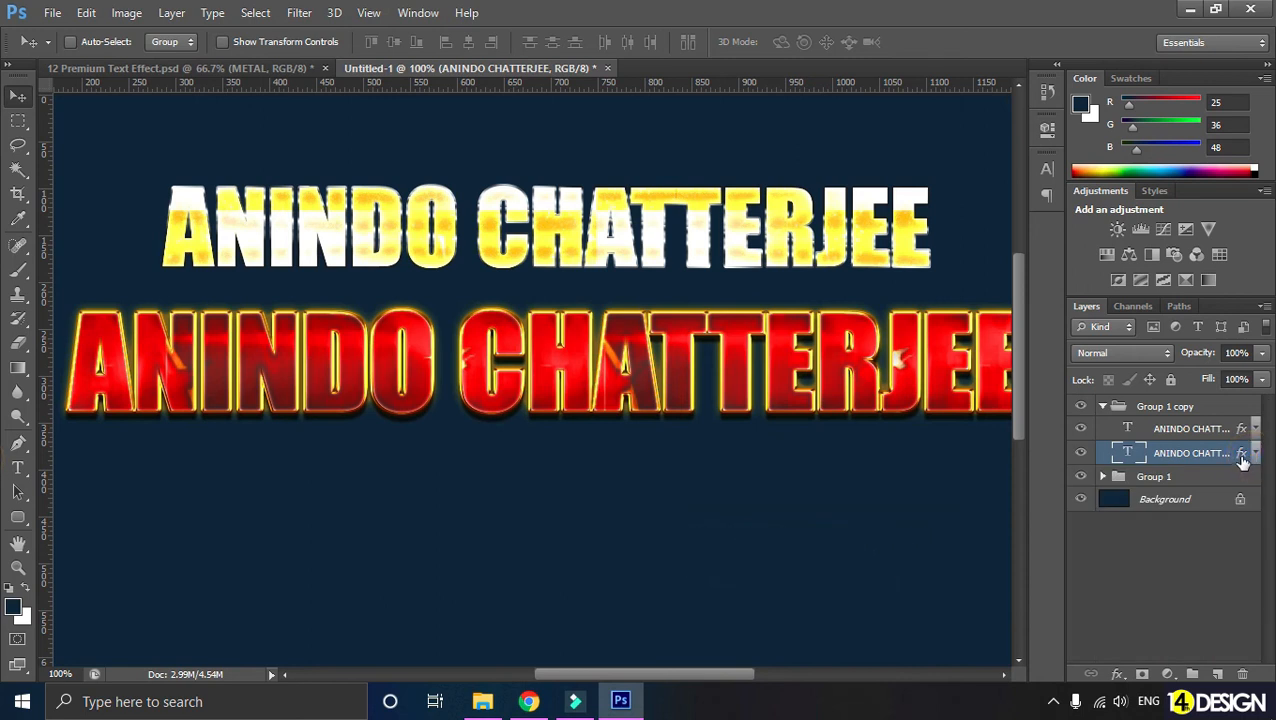
Open the Layer Style settings of the lower red name text and preview it with and without Satin and Drop Shadow
double_click(1241, 455)
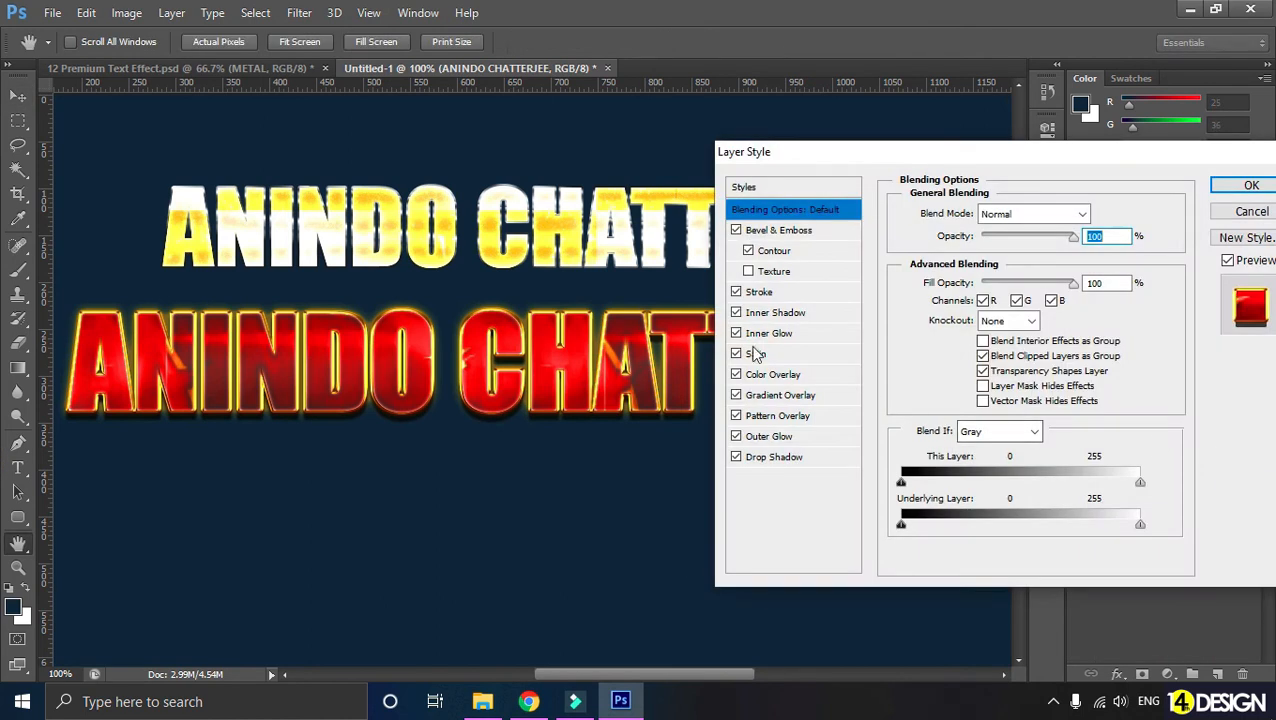
left_click_drag(881, 155, 890, 156)
left_click_drag(943, 141, 939, 139)
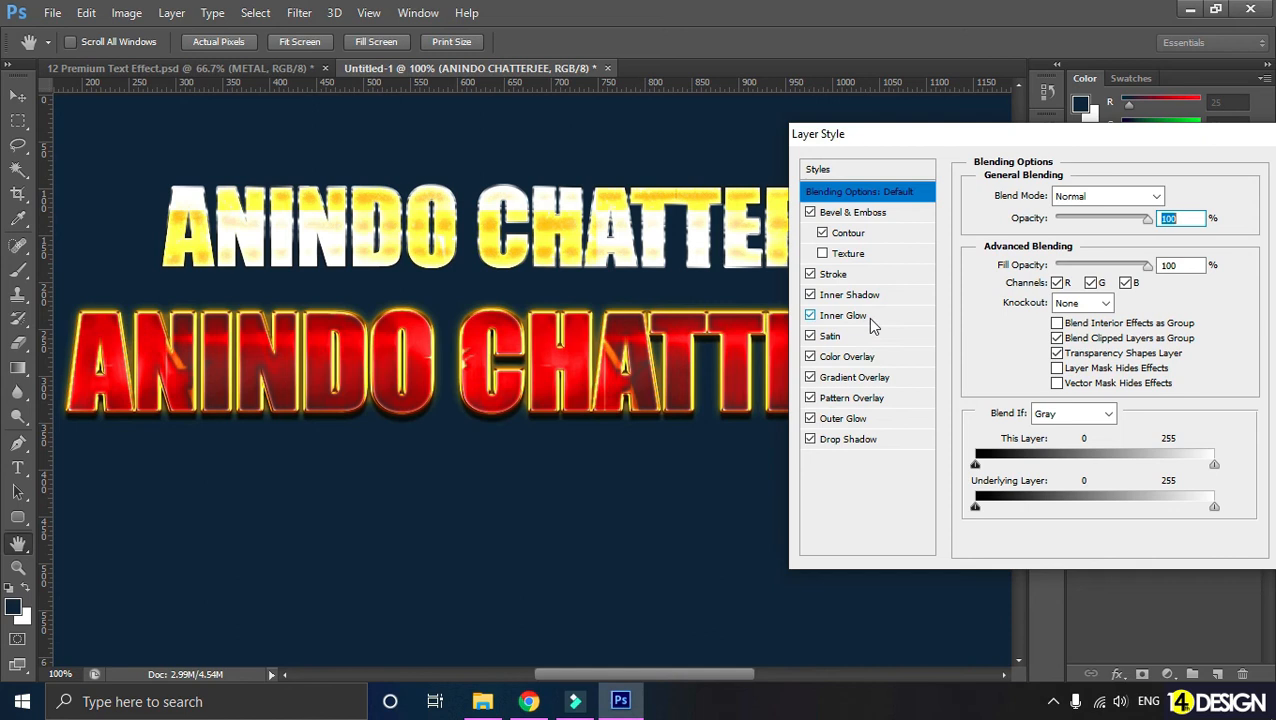
left_click(832, 337)
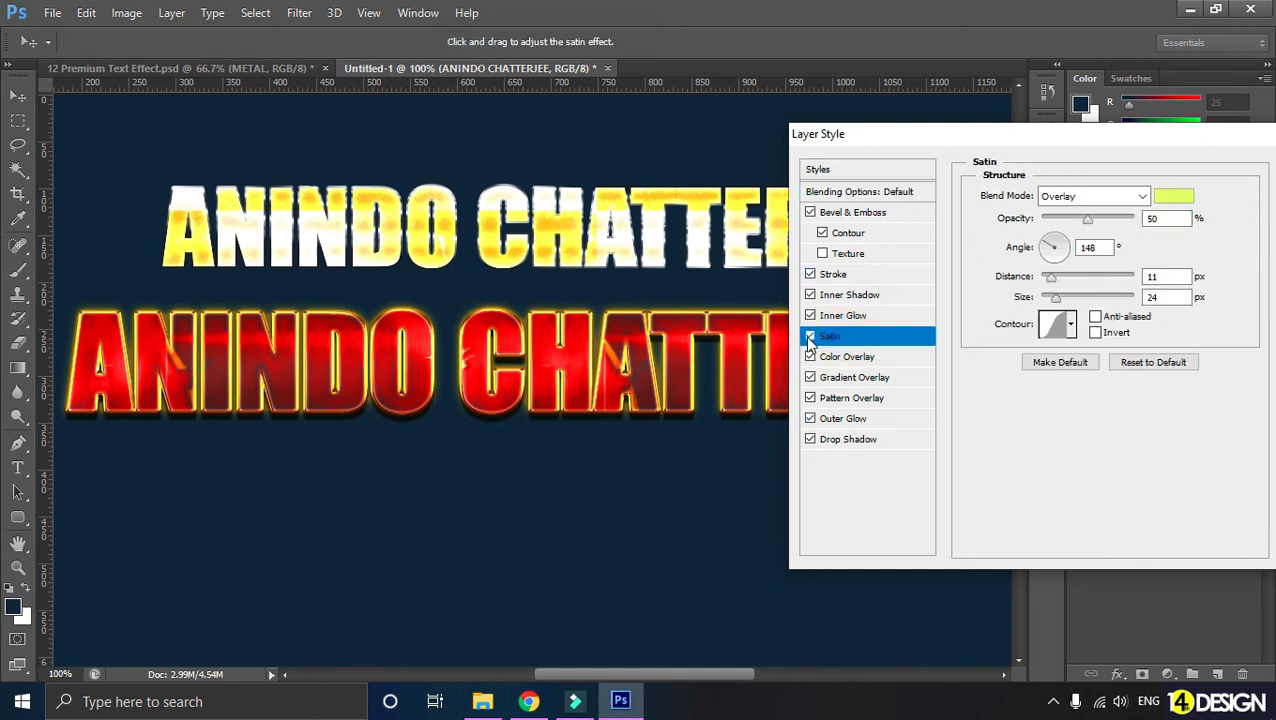
left_click(810, 337)
left_click(810, 337)
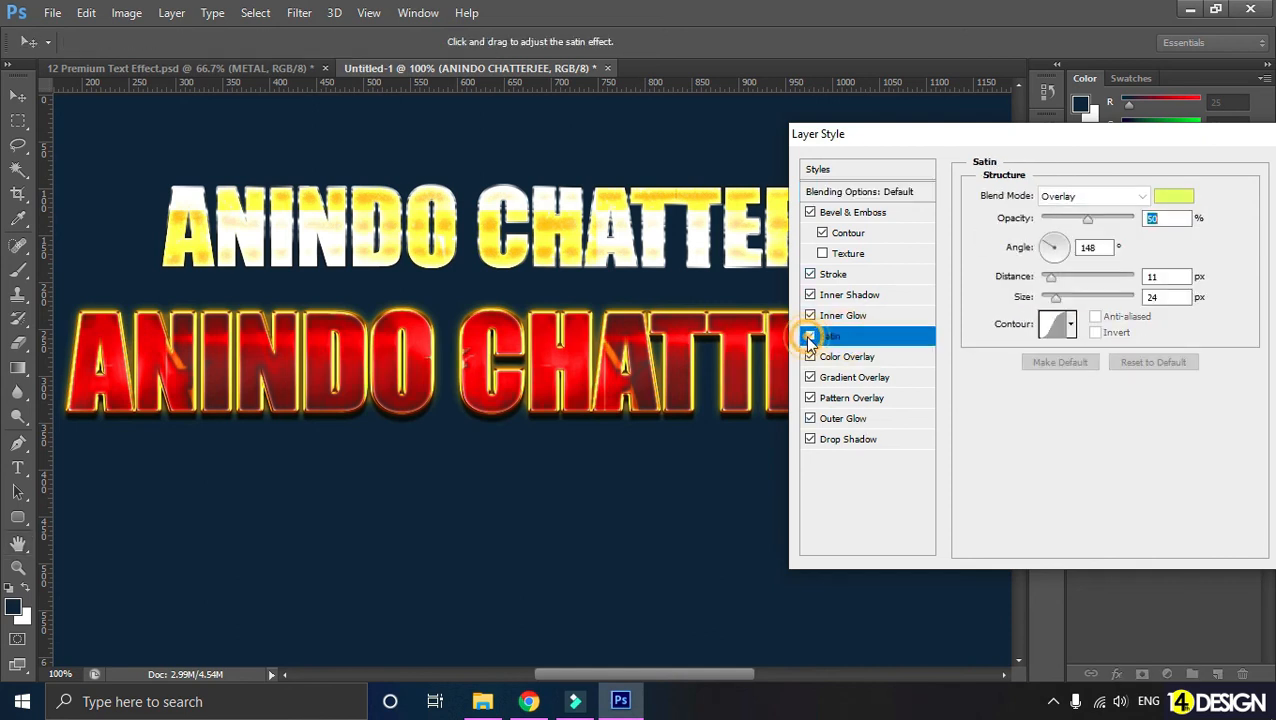
left_click(811, 442)
left_click(811, 442)
Turn off the Outer Glow effect of the lower red name text layer and apply the layer style
left_click(811, 424)
left_click(811, 424)
left_click(812, 424)
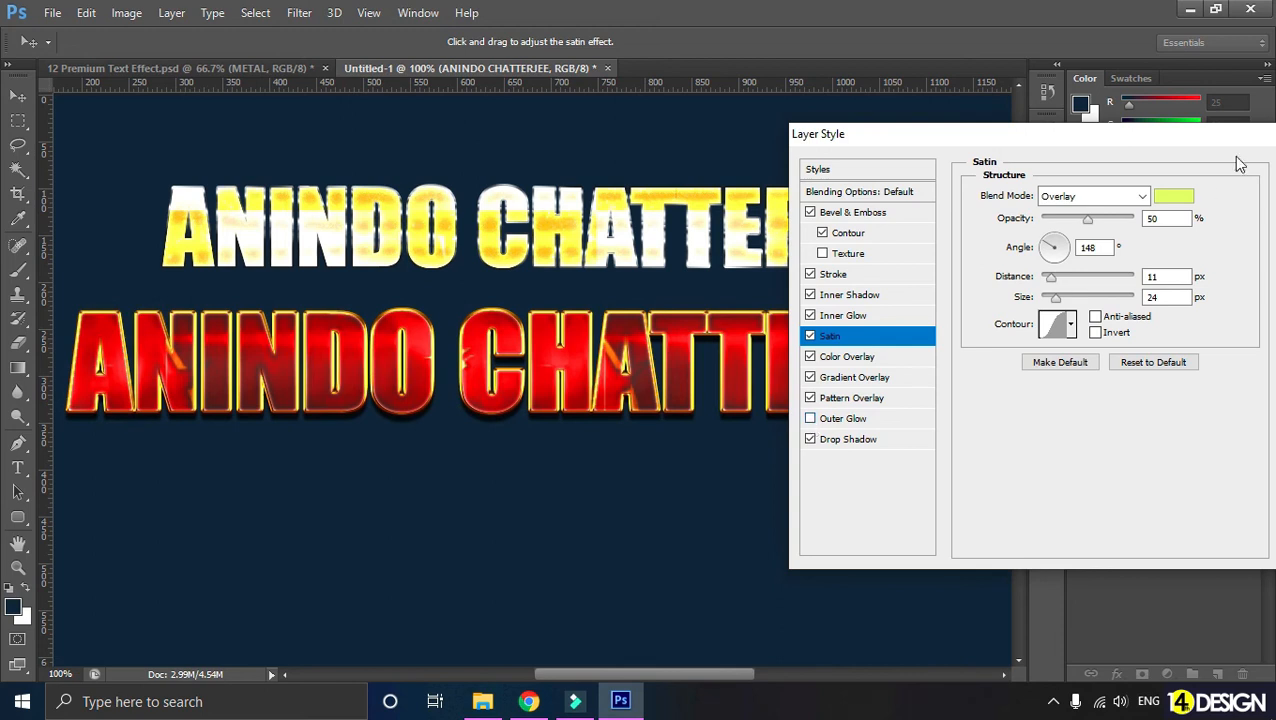
left_click_drag(1221, 132, 863, 139)
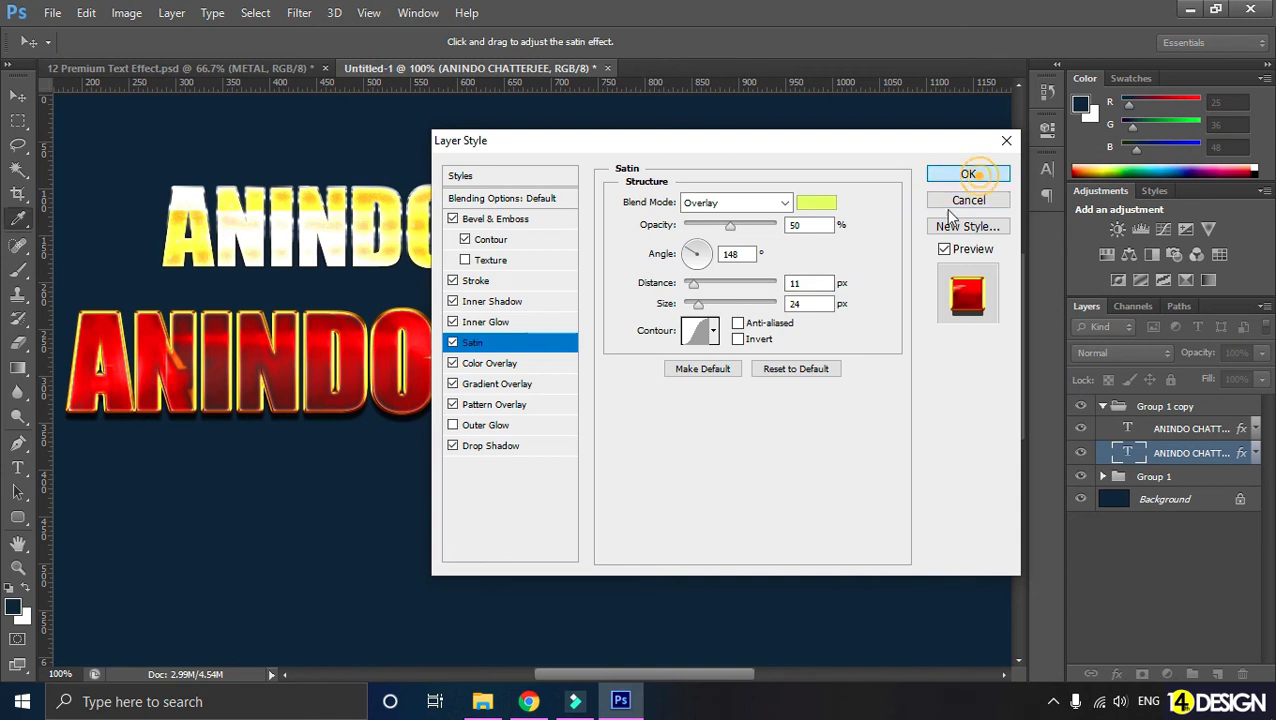
left_click(972, 175)
key("ctrl+minus")
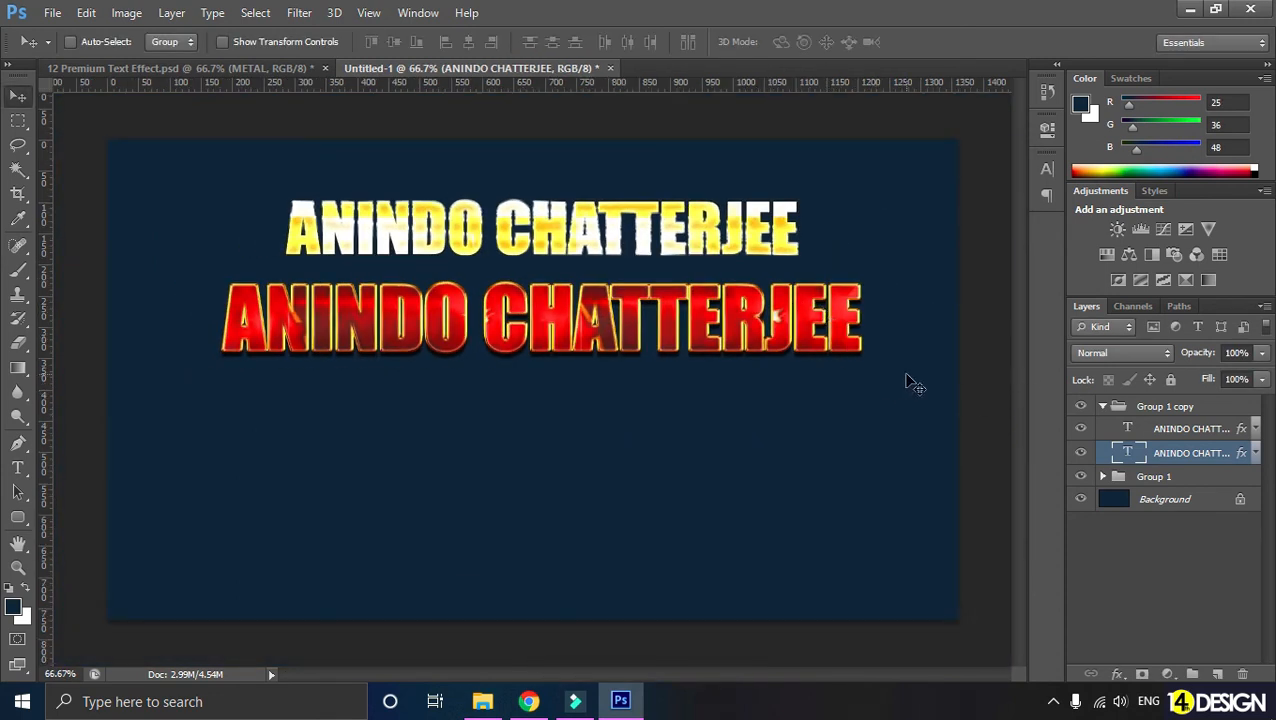
Duplicate Group 1 copy and move the duplicate below the red name text on the canvas
left_click(1183, 409)
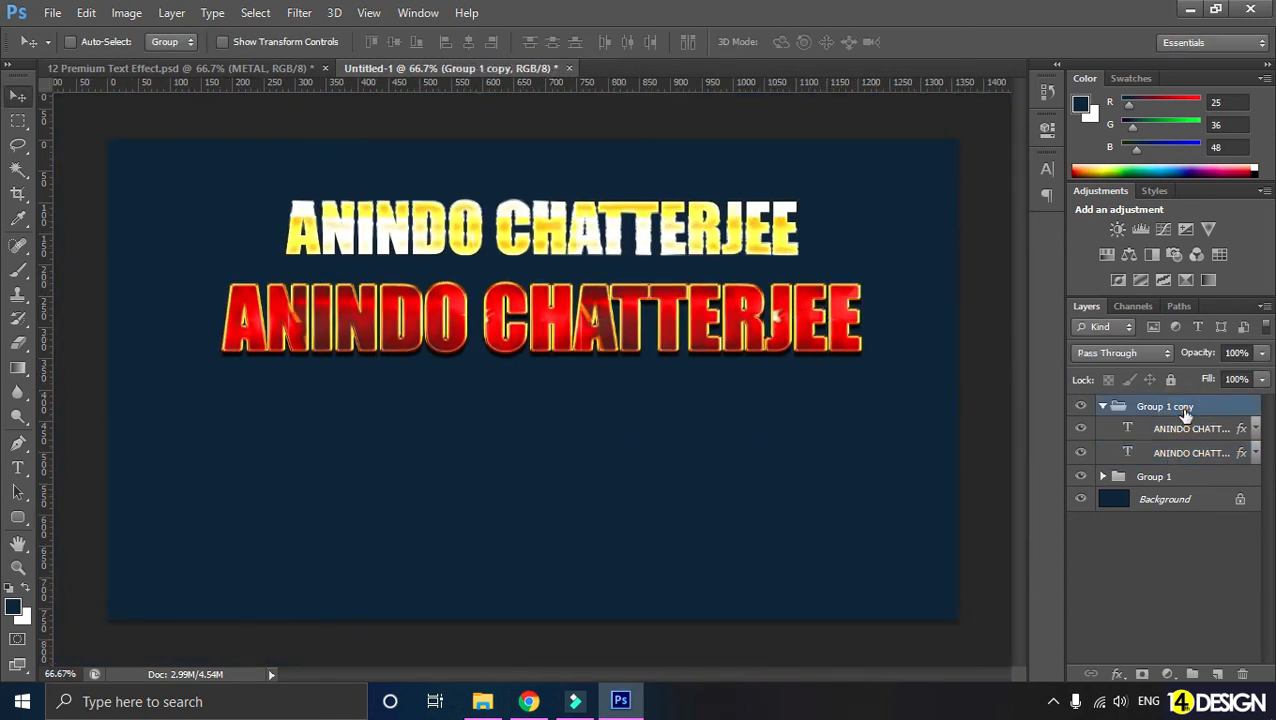
key("ctrl+j")
left_click_drag(755, 297, 752, 432)
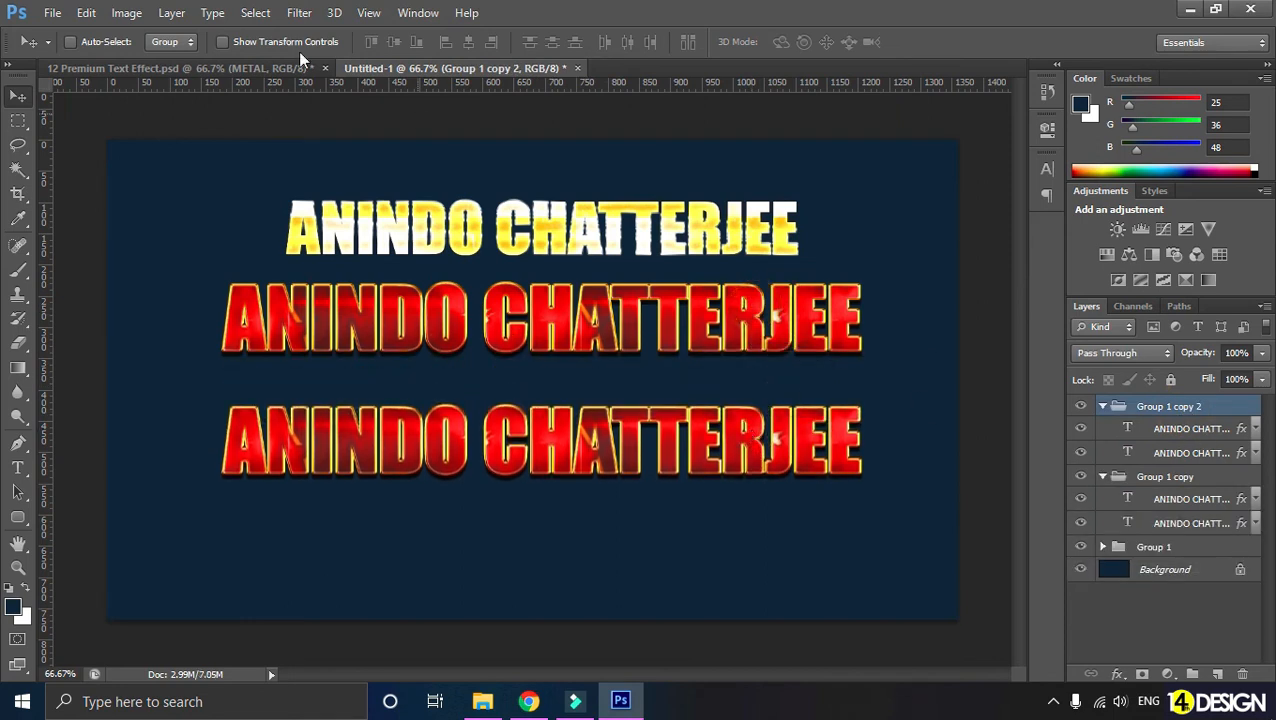
Look through the text effects in 12 Premium Text Effect.psd to choose a style for the third name text
left_click(205, 66)
scroll(562, 287, "down", 3)
scroll(565, 295, "down", 2)
scroll(565, 295, "up", 2)
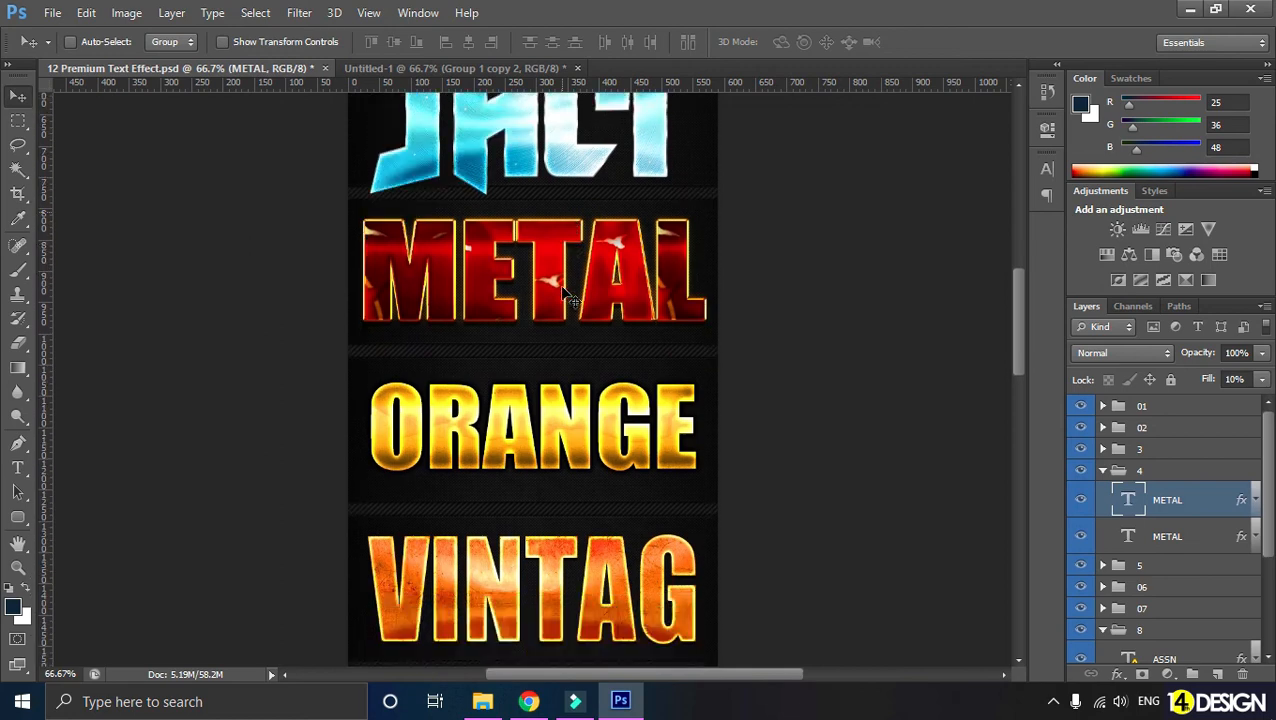
scroll(565, 295, "down", 2)
scroll(567, 295, "down", 3)
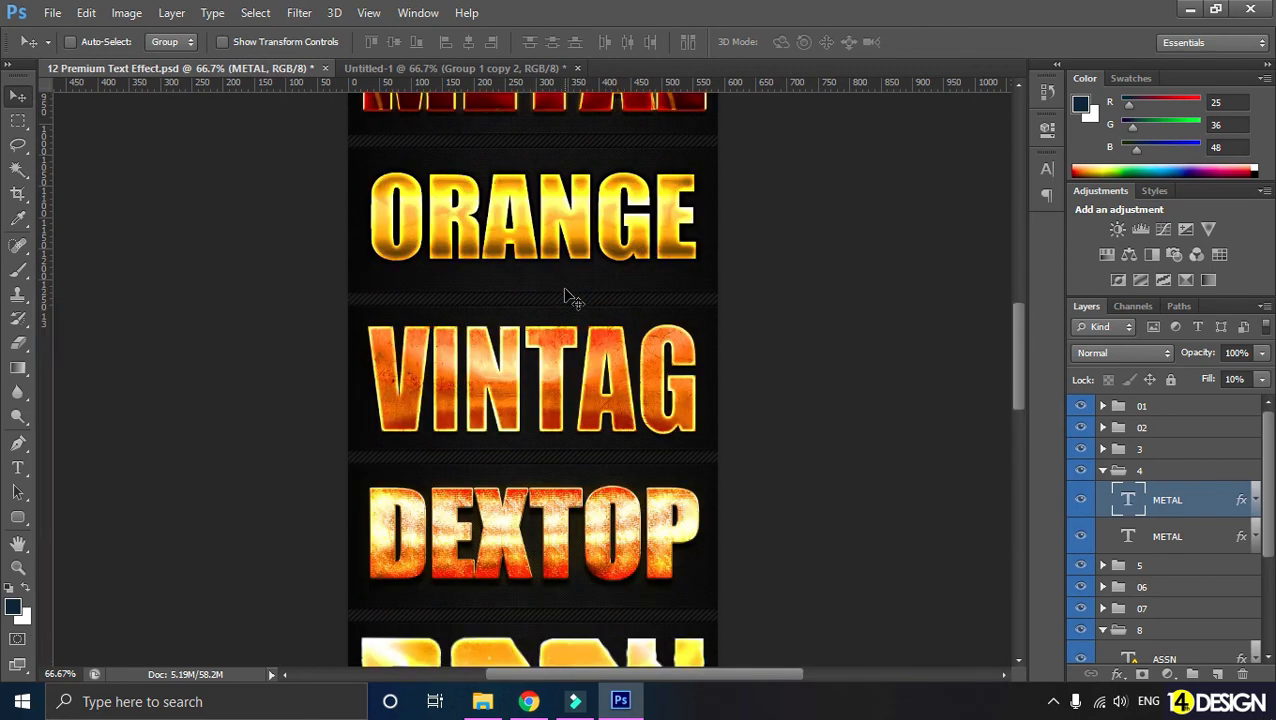
scroll(567, 295, "up", 6)
scroll(566, 294, "up", 6)
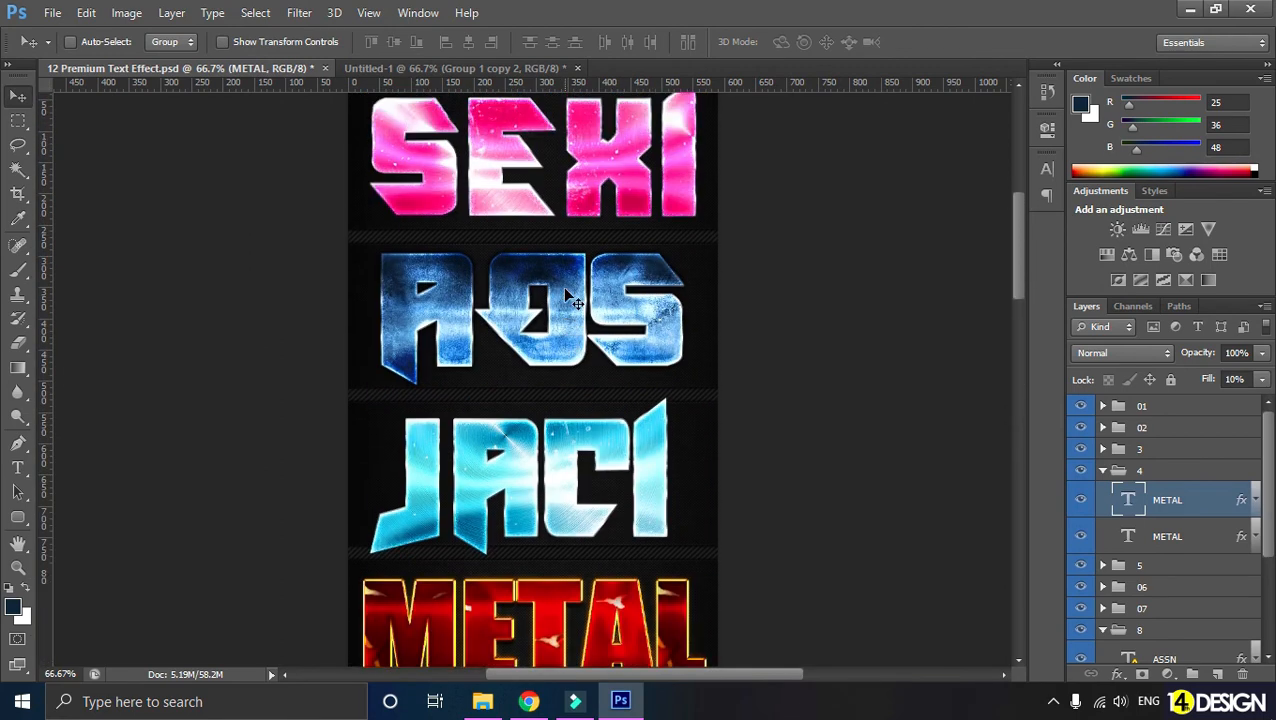
scroll(567, 293, "down", 3)
scroll(568, 350, "up", 4)
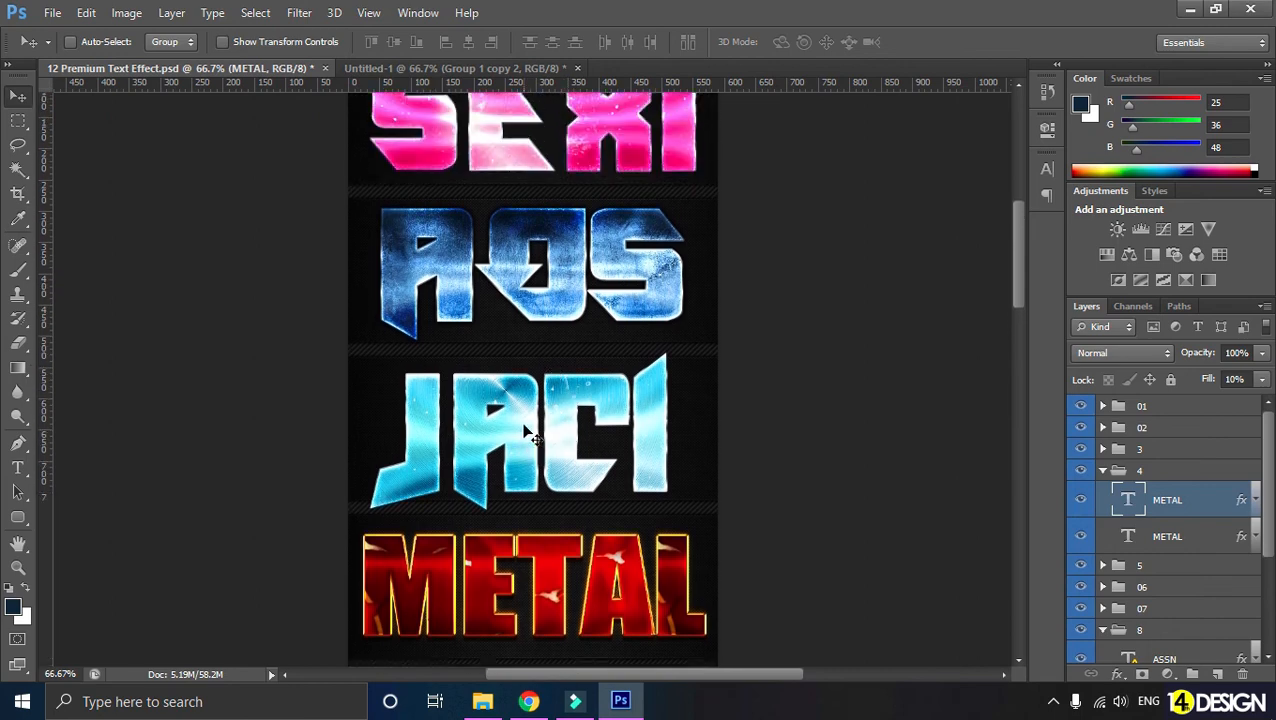
Copy the lower JACI layer's style from group 3 of the effect file and paste it onto the lower text layer of Group 1 copy 2
left_click(1103, 449)
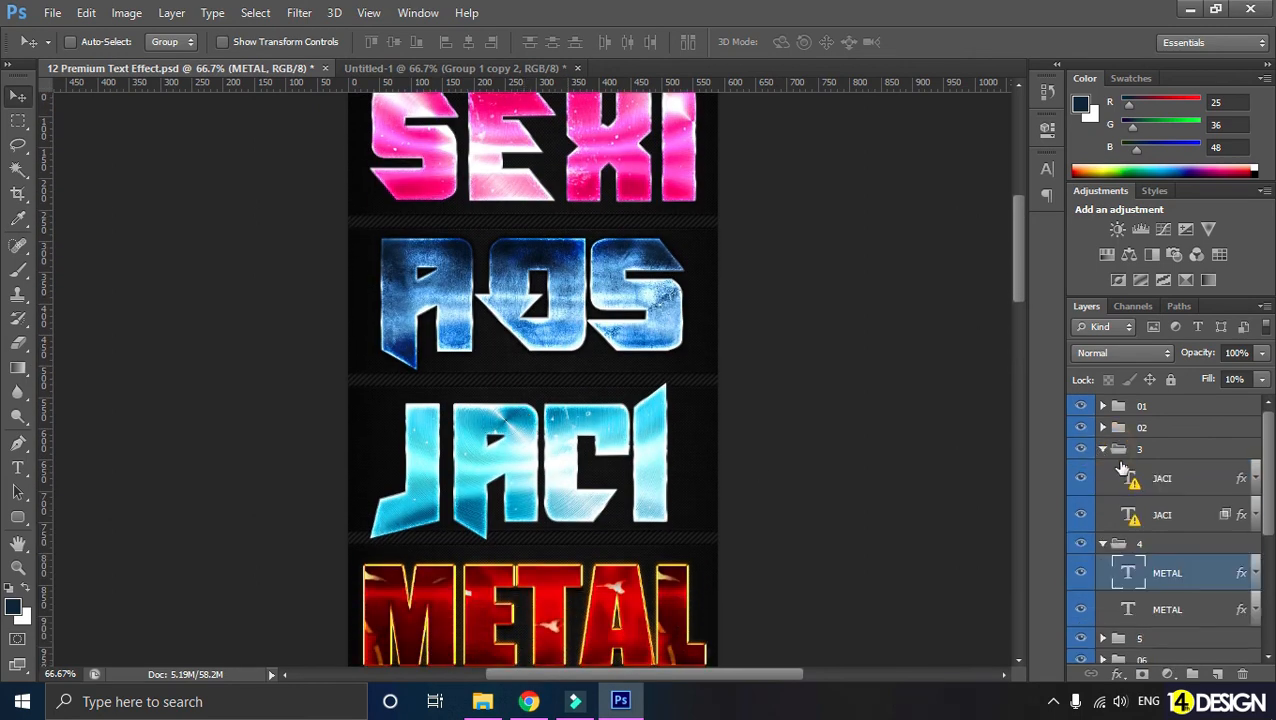
right_click(1165, 517)
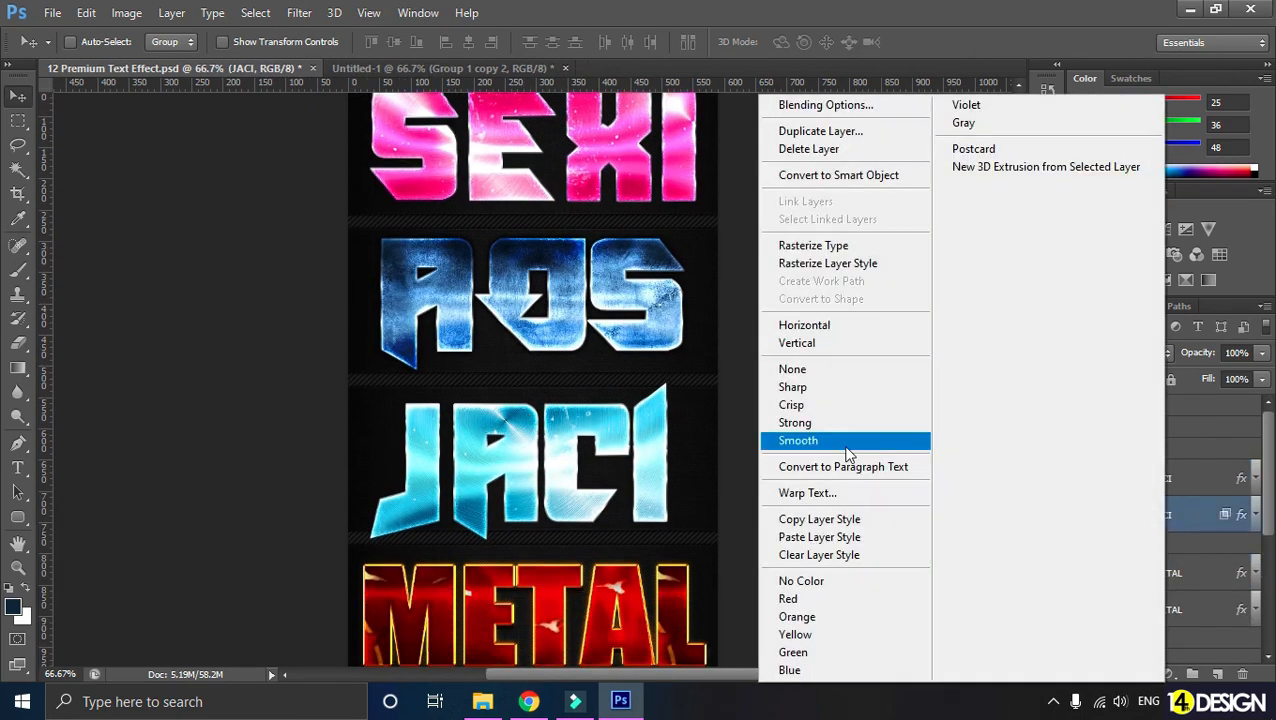
left_click(845, 519)
left_click(407, 67)
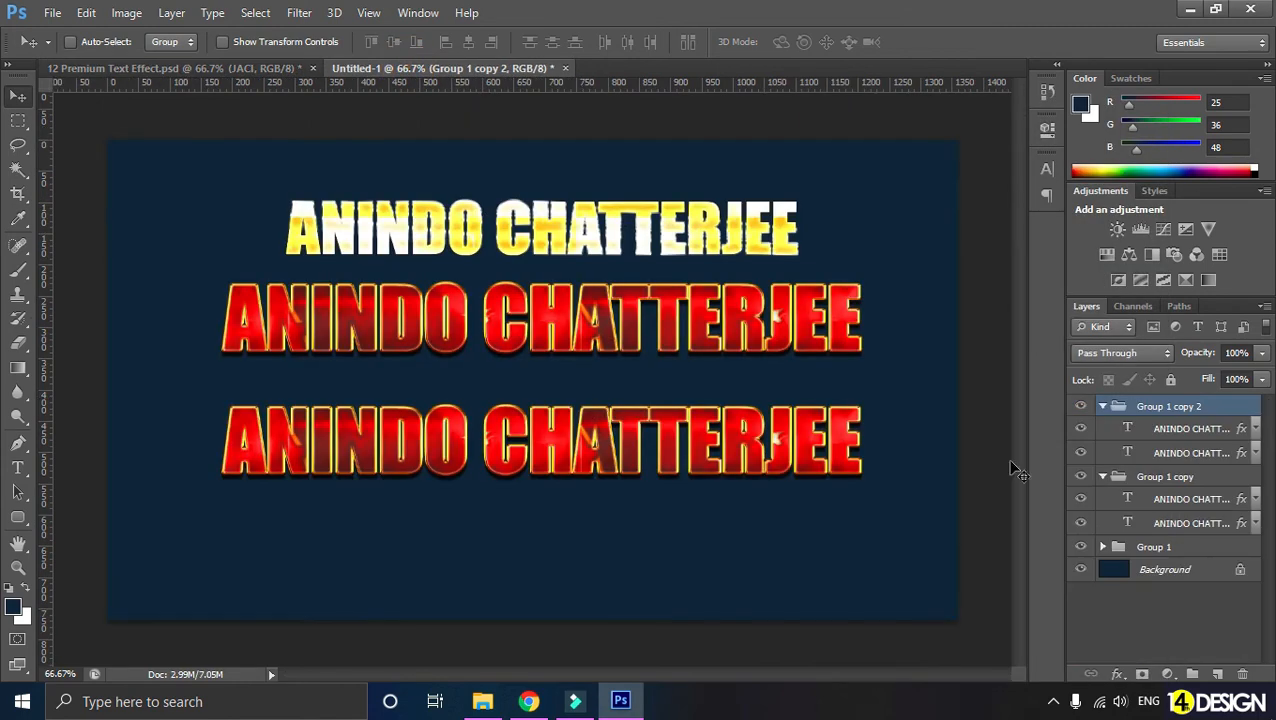
right_click(1172, 453)
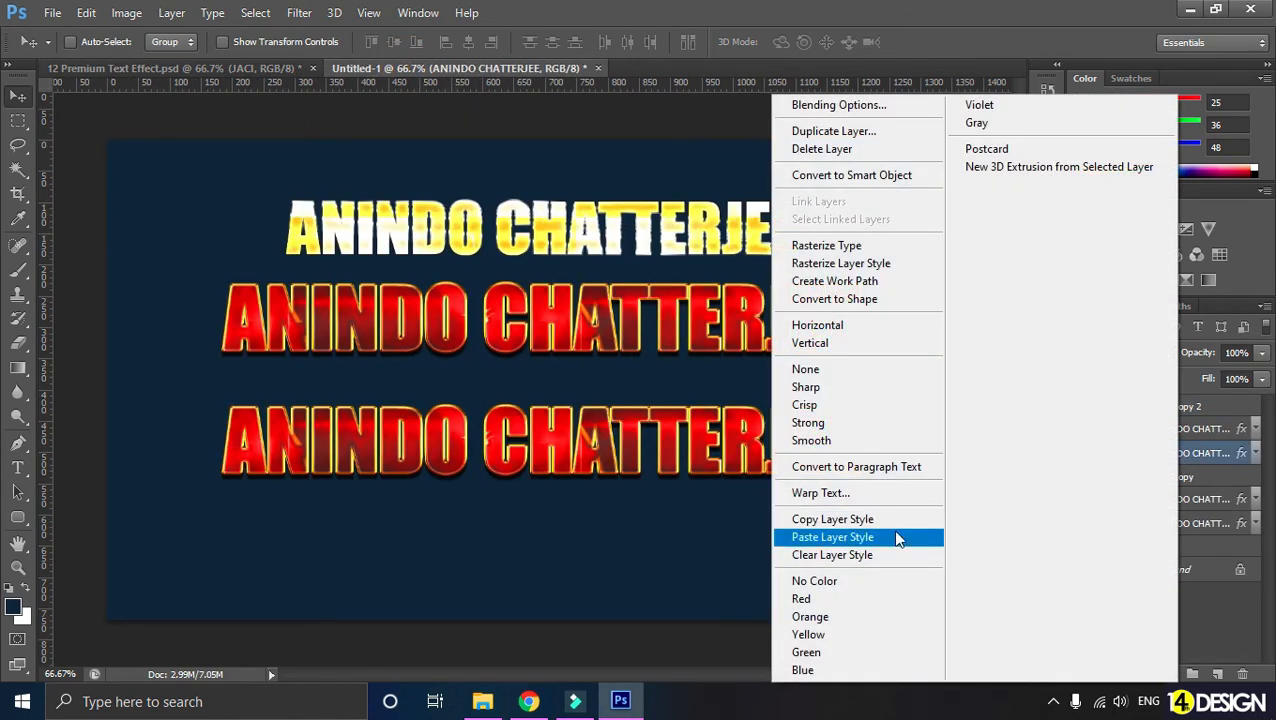
left_click(833, 537)
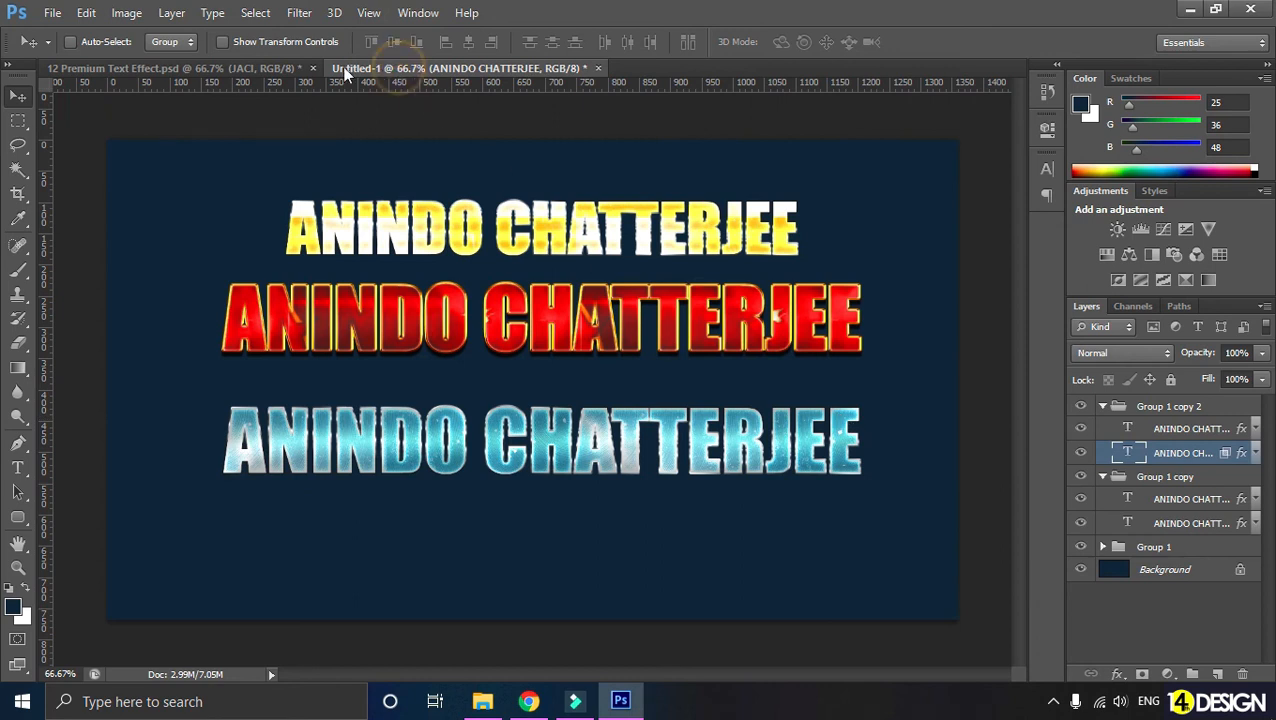
Copy the upper JACI layer's style from group 3 of the effect file and paste it onto the upper text layer of Group 1 copy 2
left_click(268, 68)
right_click(1175, 485)
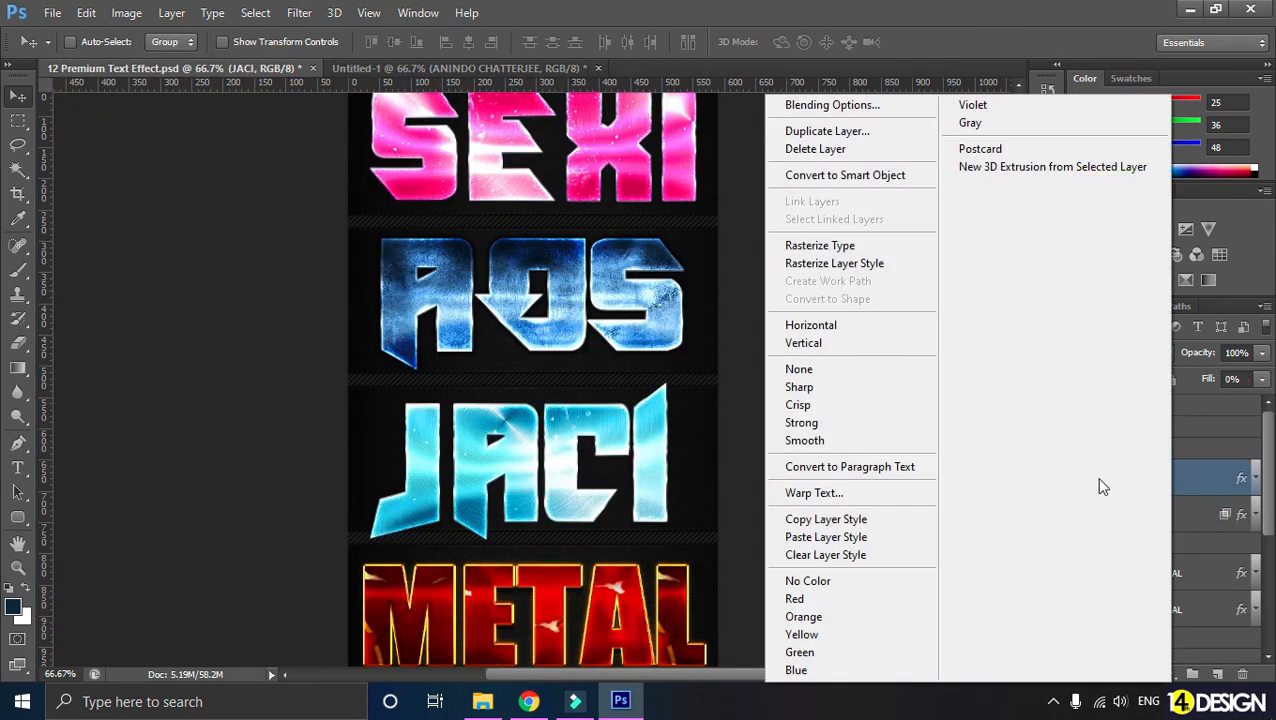
left_click(885, 523)
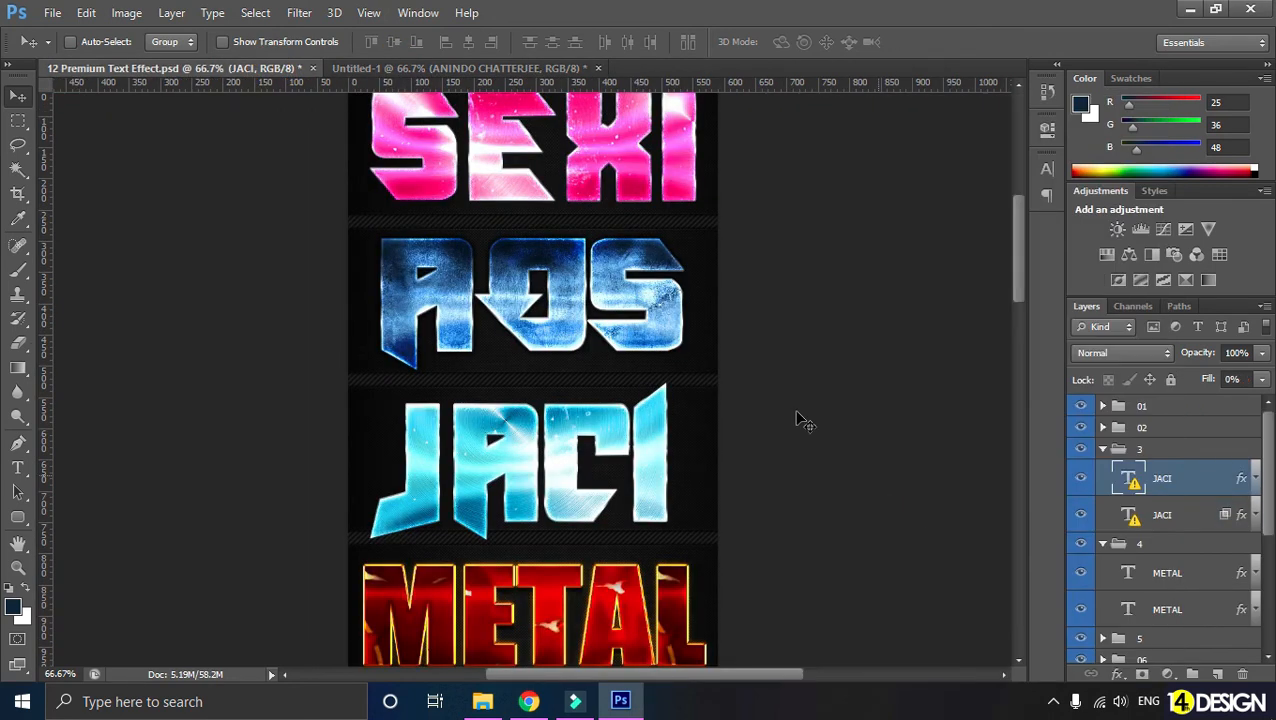
left_click(458, 66)
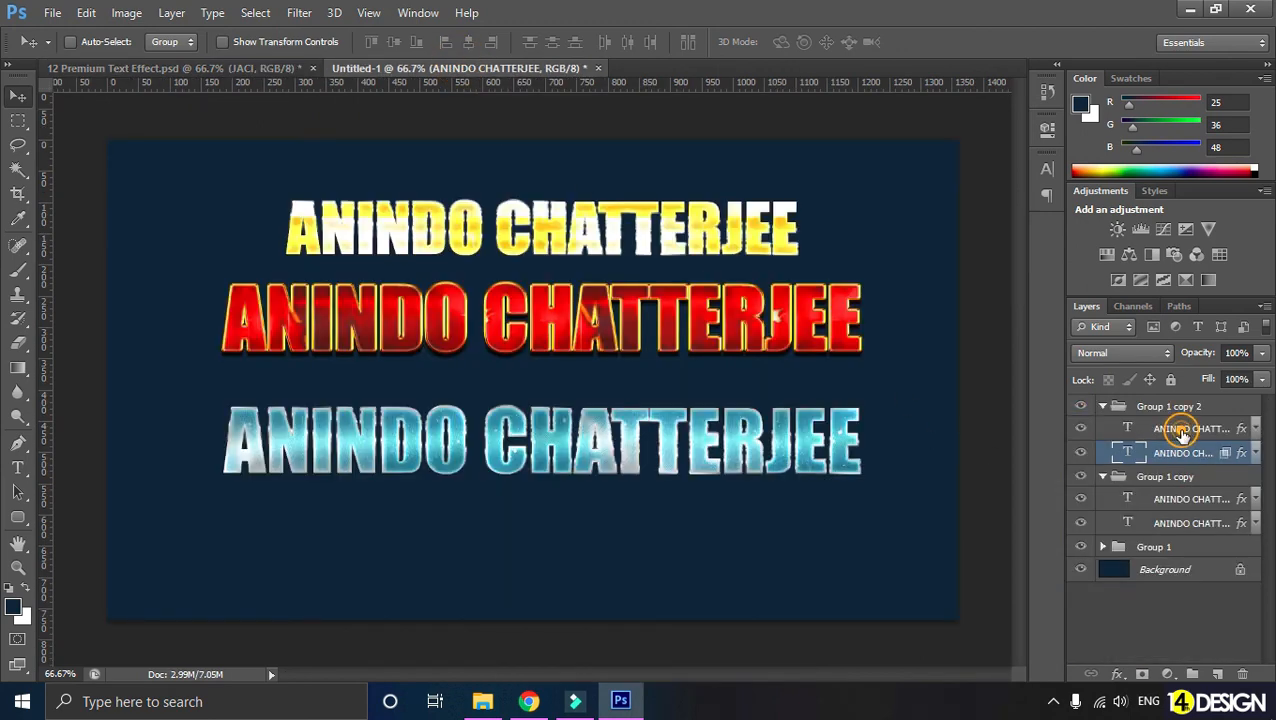
right_click(1183, 432)
left_click(928, 537)
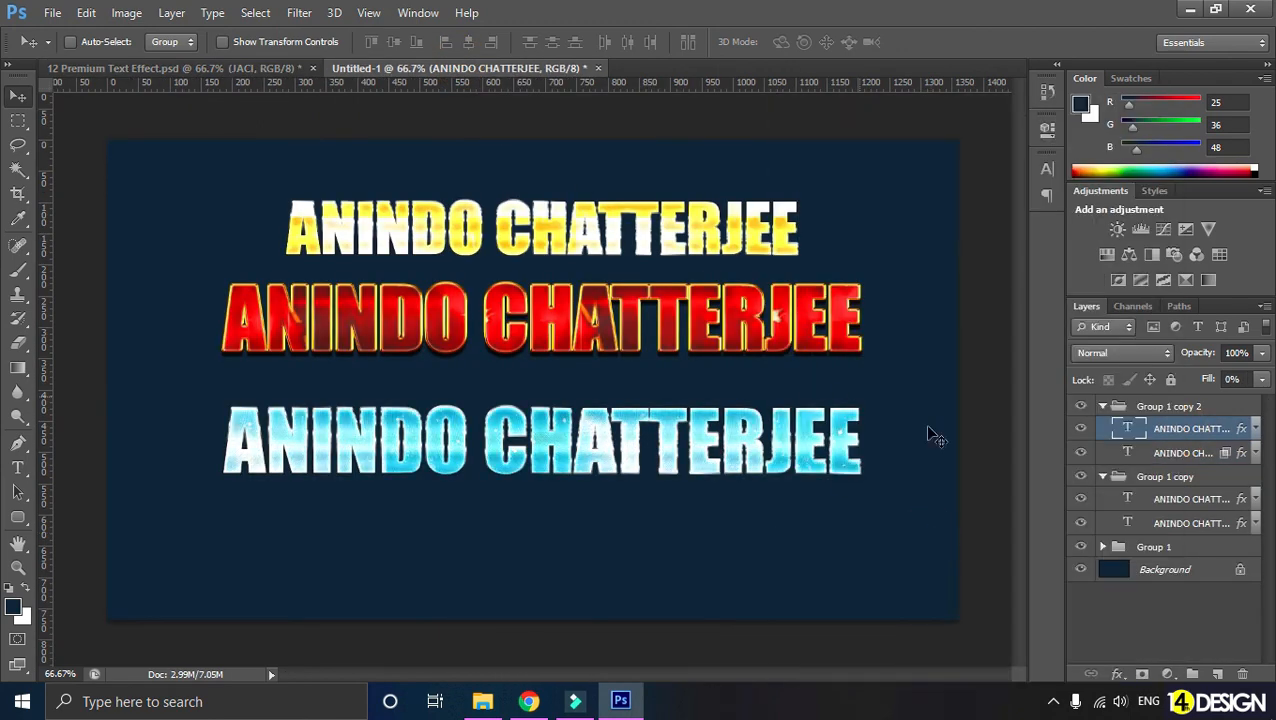
Collapse Group 1 copy 2 and Group 1 copy, and move Group 1's yellow name text slightly higher on the canvas
left_click(1102, 406)
left_click(1102, 428)
left_click(1160, 449)
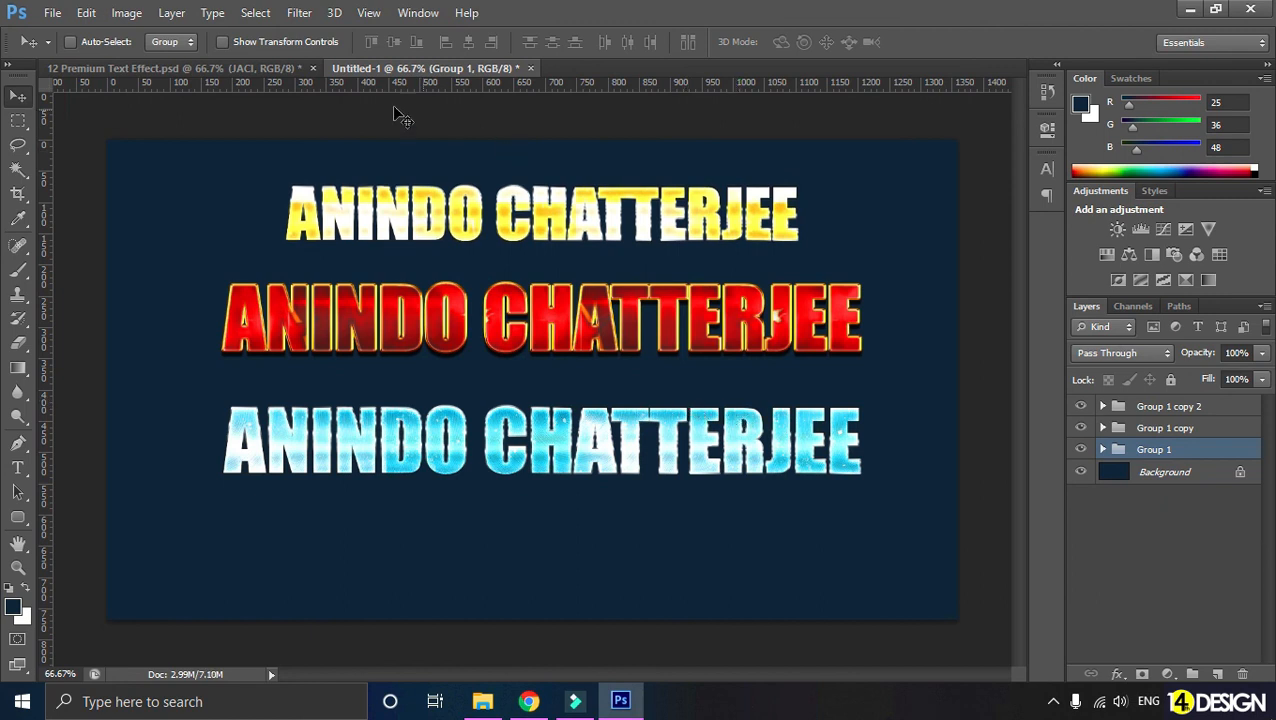
Look over the full range of text effects in 12 Premium Text Effect.psd, from SEXI to LAIVA, and return to the Untitled-1 document
left_click(265, 67)
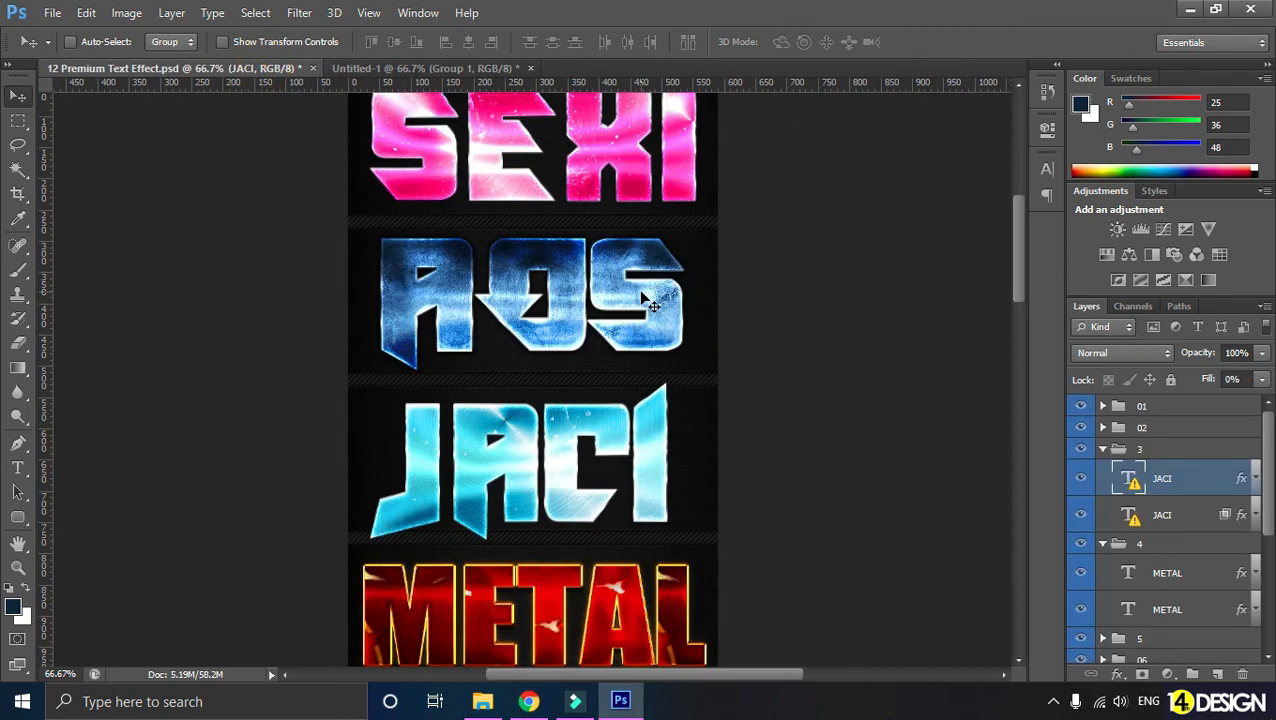
key("ctrl+minus")
key("ctrl+minus")
scroll(632, 347, "down", 3)
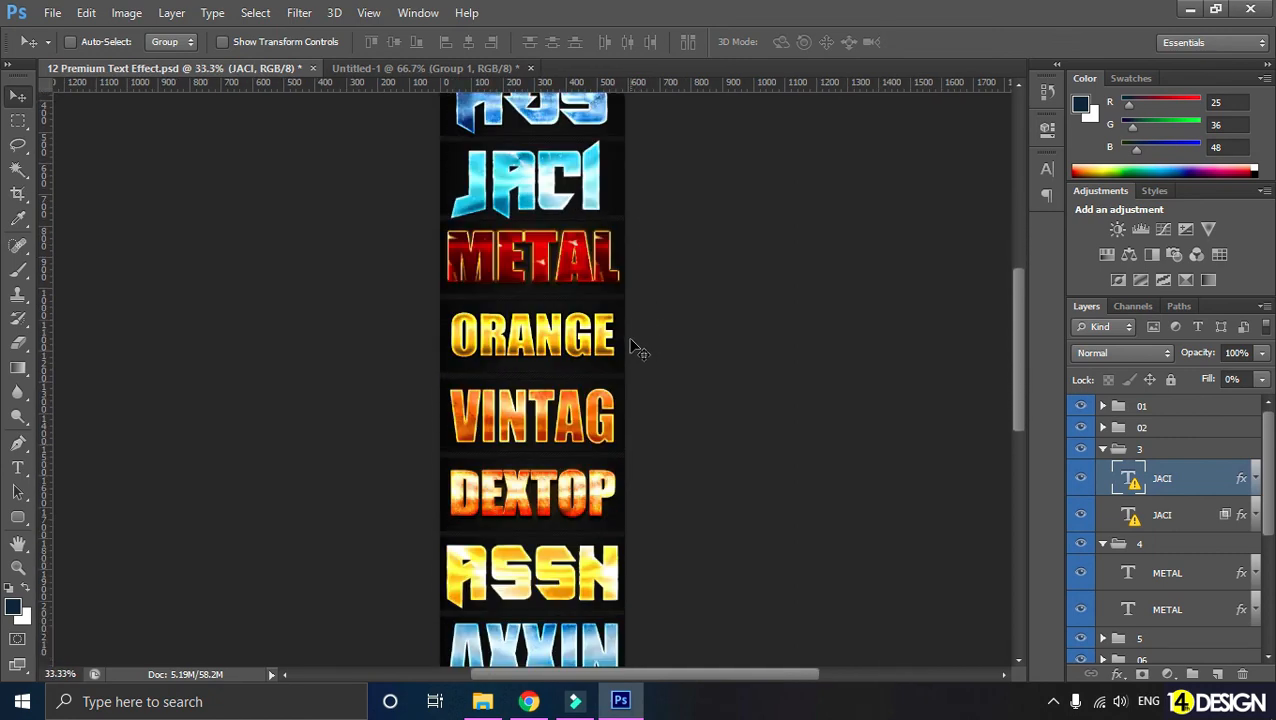
scroll(632, 347, "down", 5)
scroll(632, 347, "up", 4)
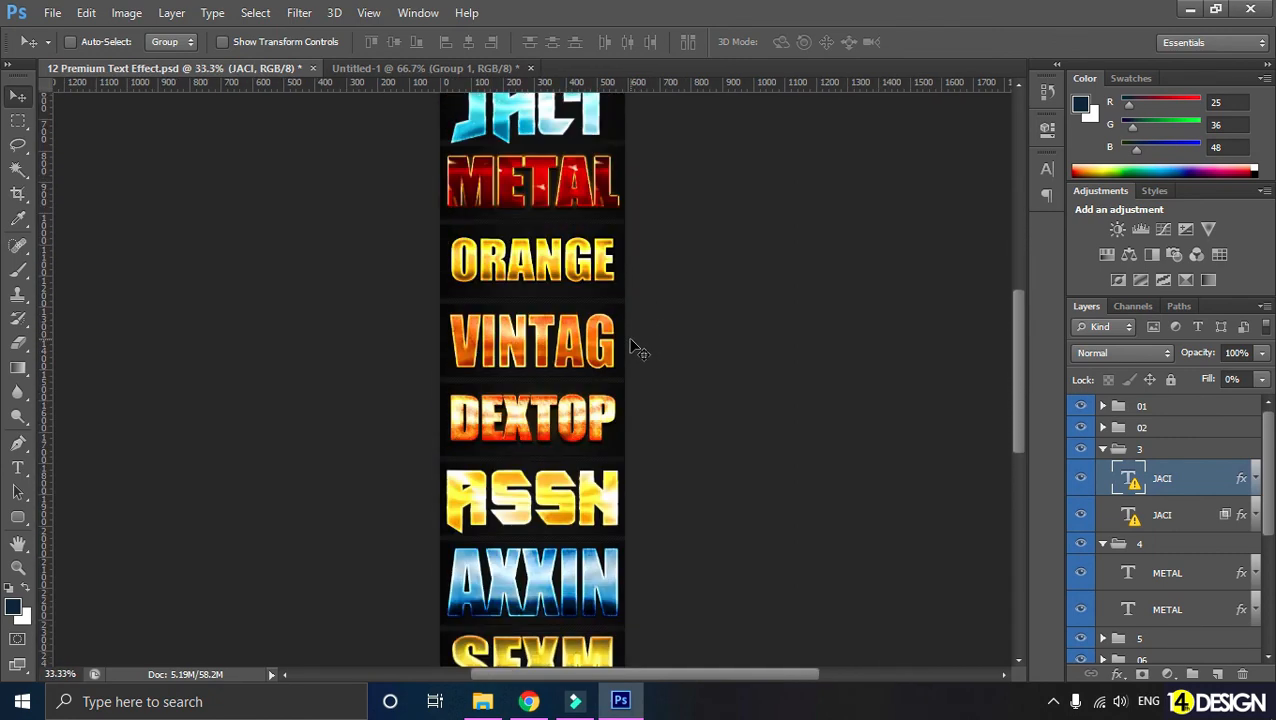
scroll(632, 347, "up", 2)
key("ctrl+minus")
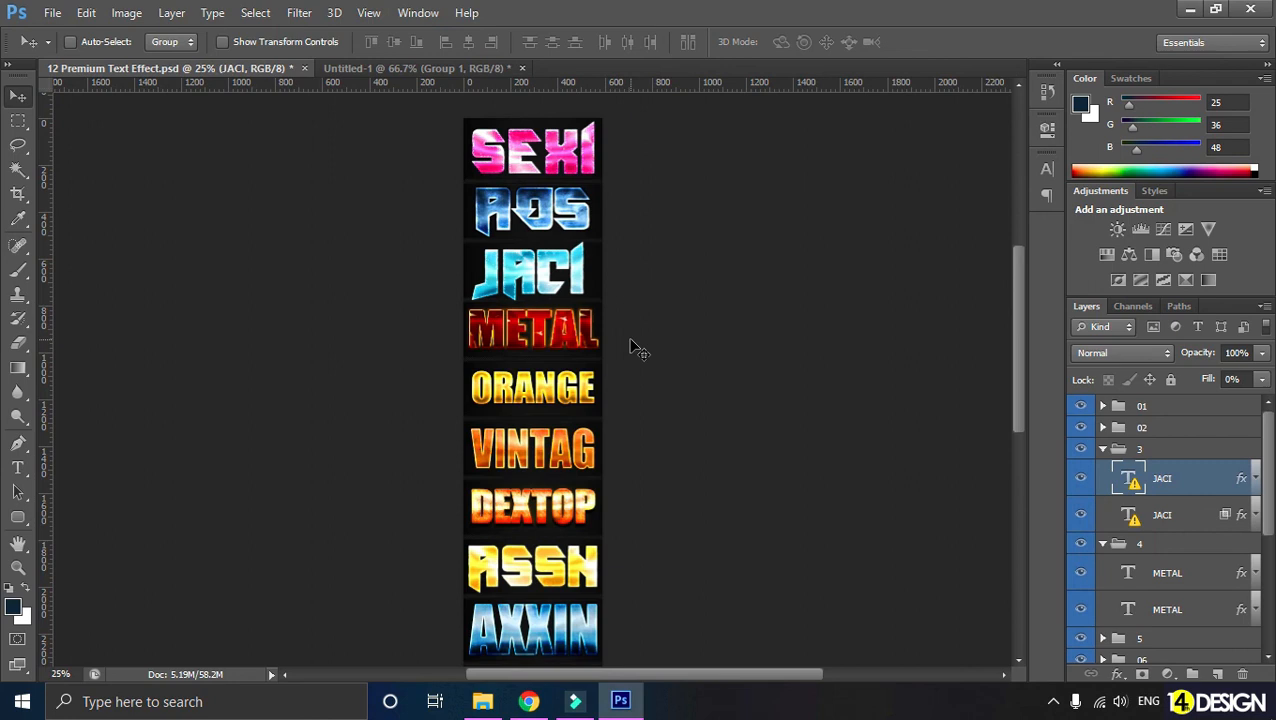
key("ctrl+minus")
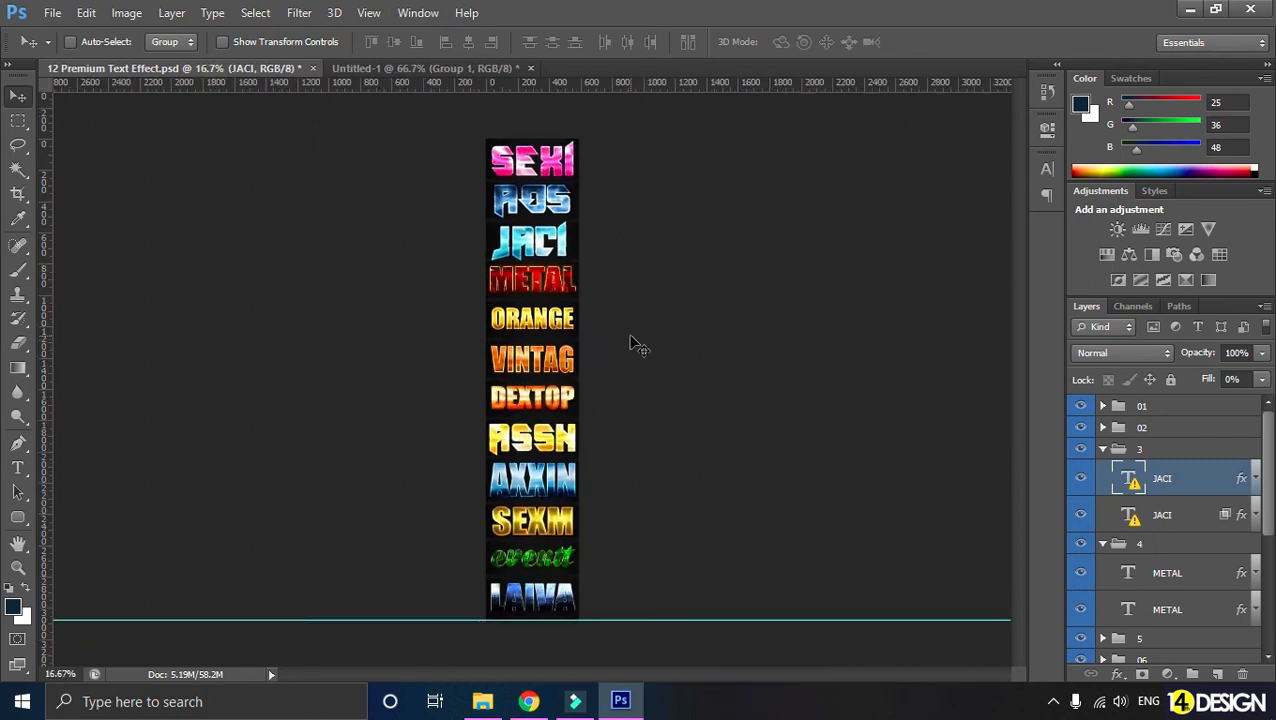
left_click(404, 70)
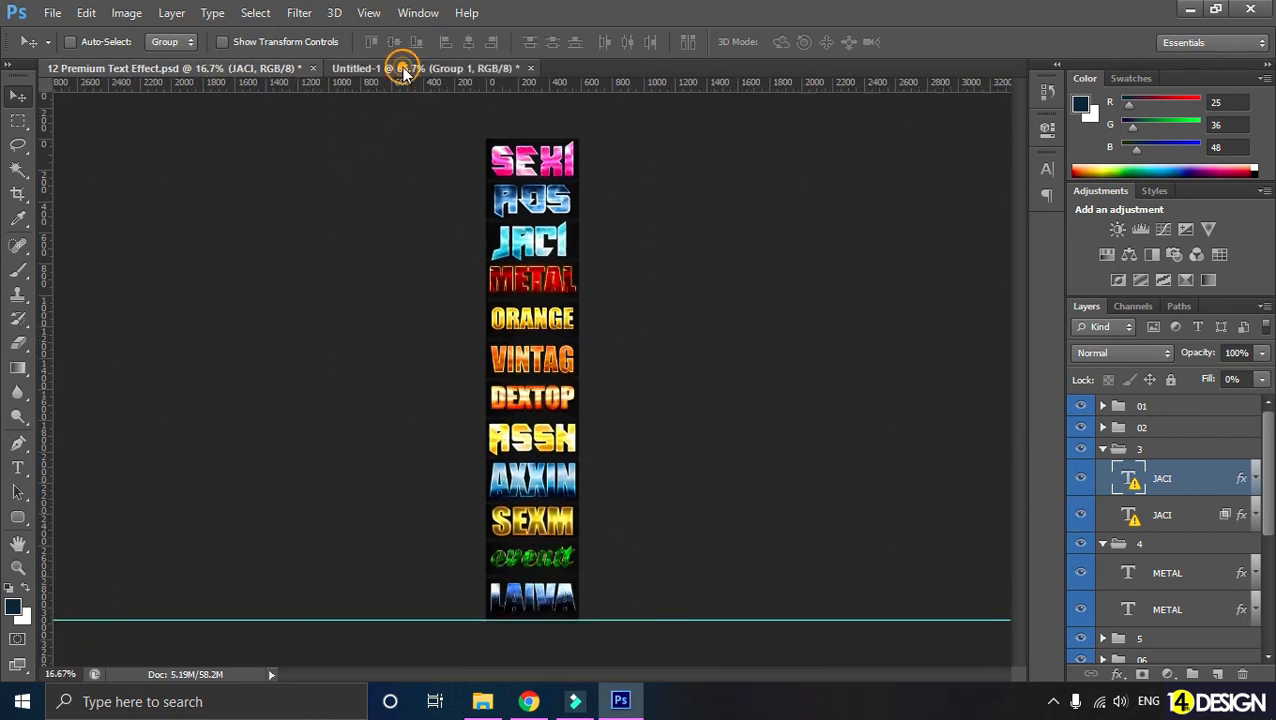